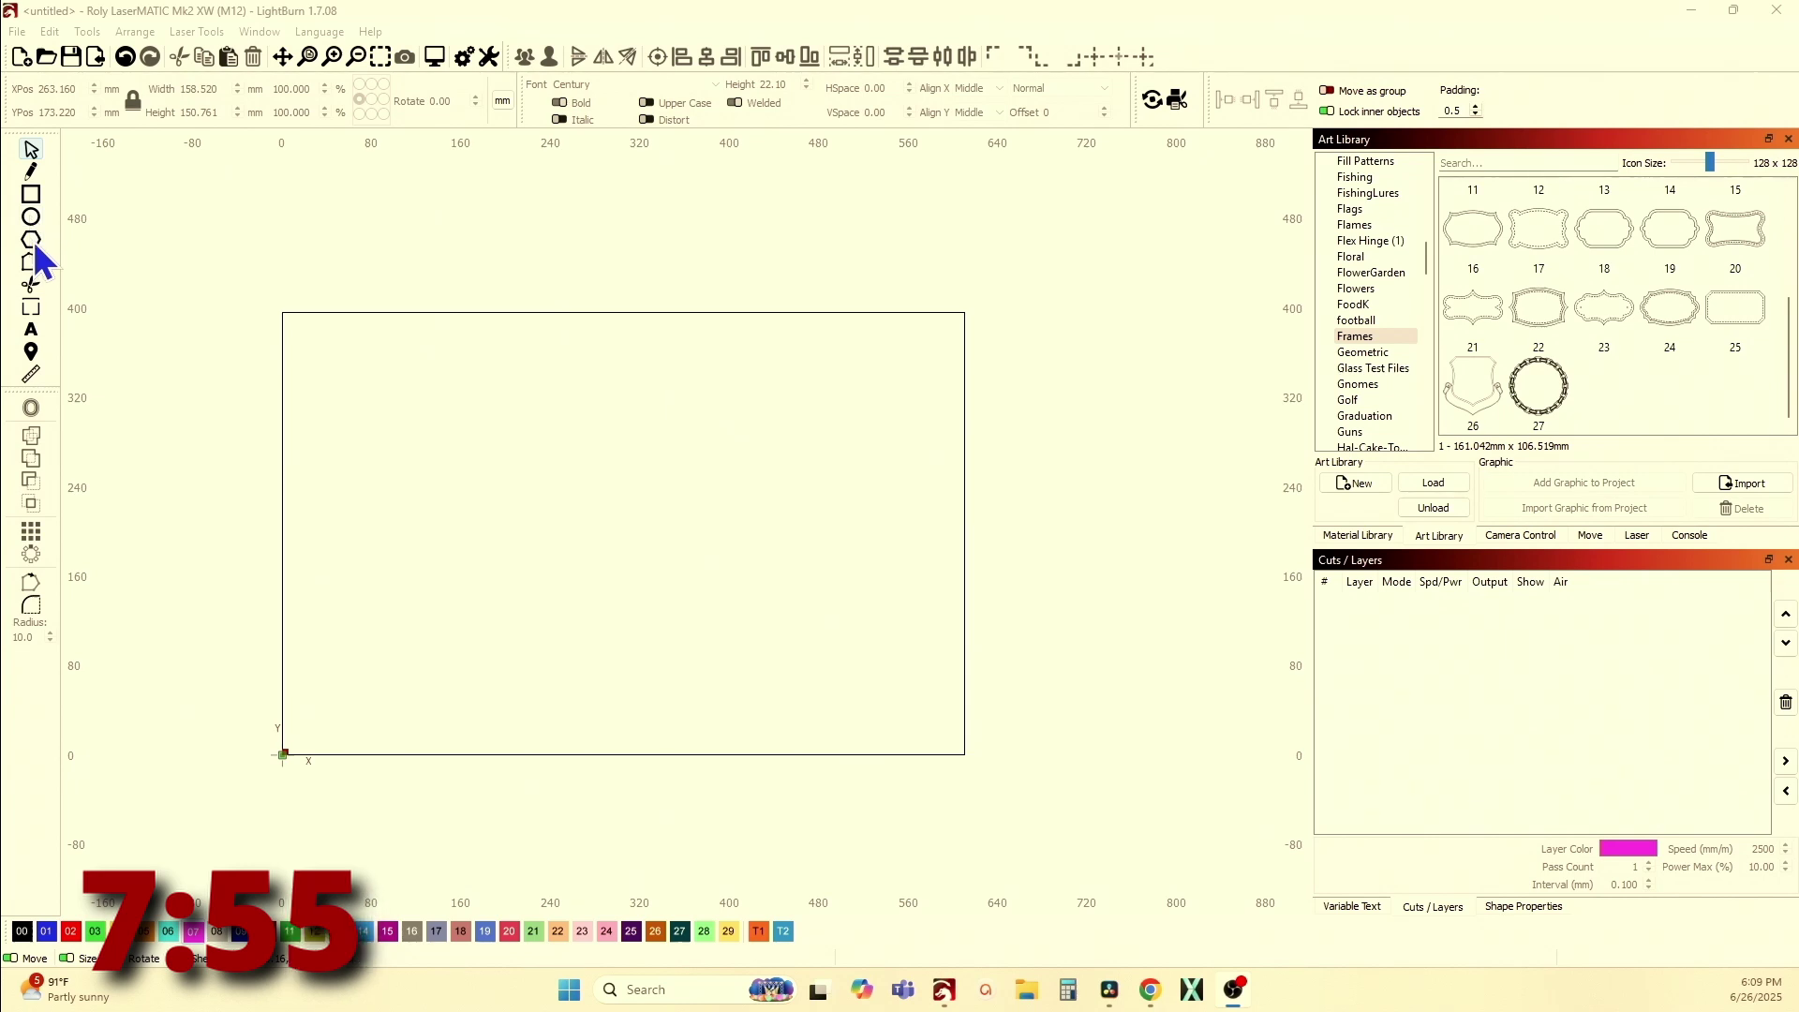
Draw a polygon about 200 mm wide in the middle of the workspace
click(33, 243)
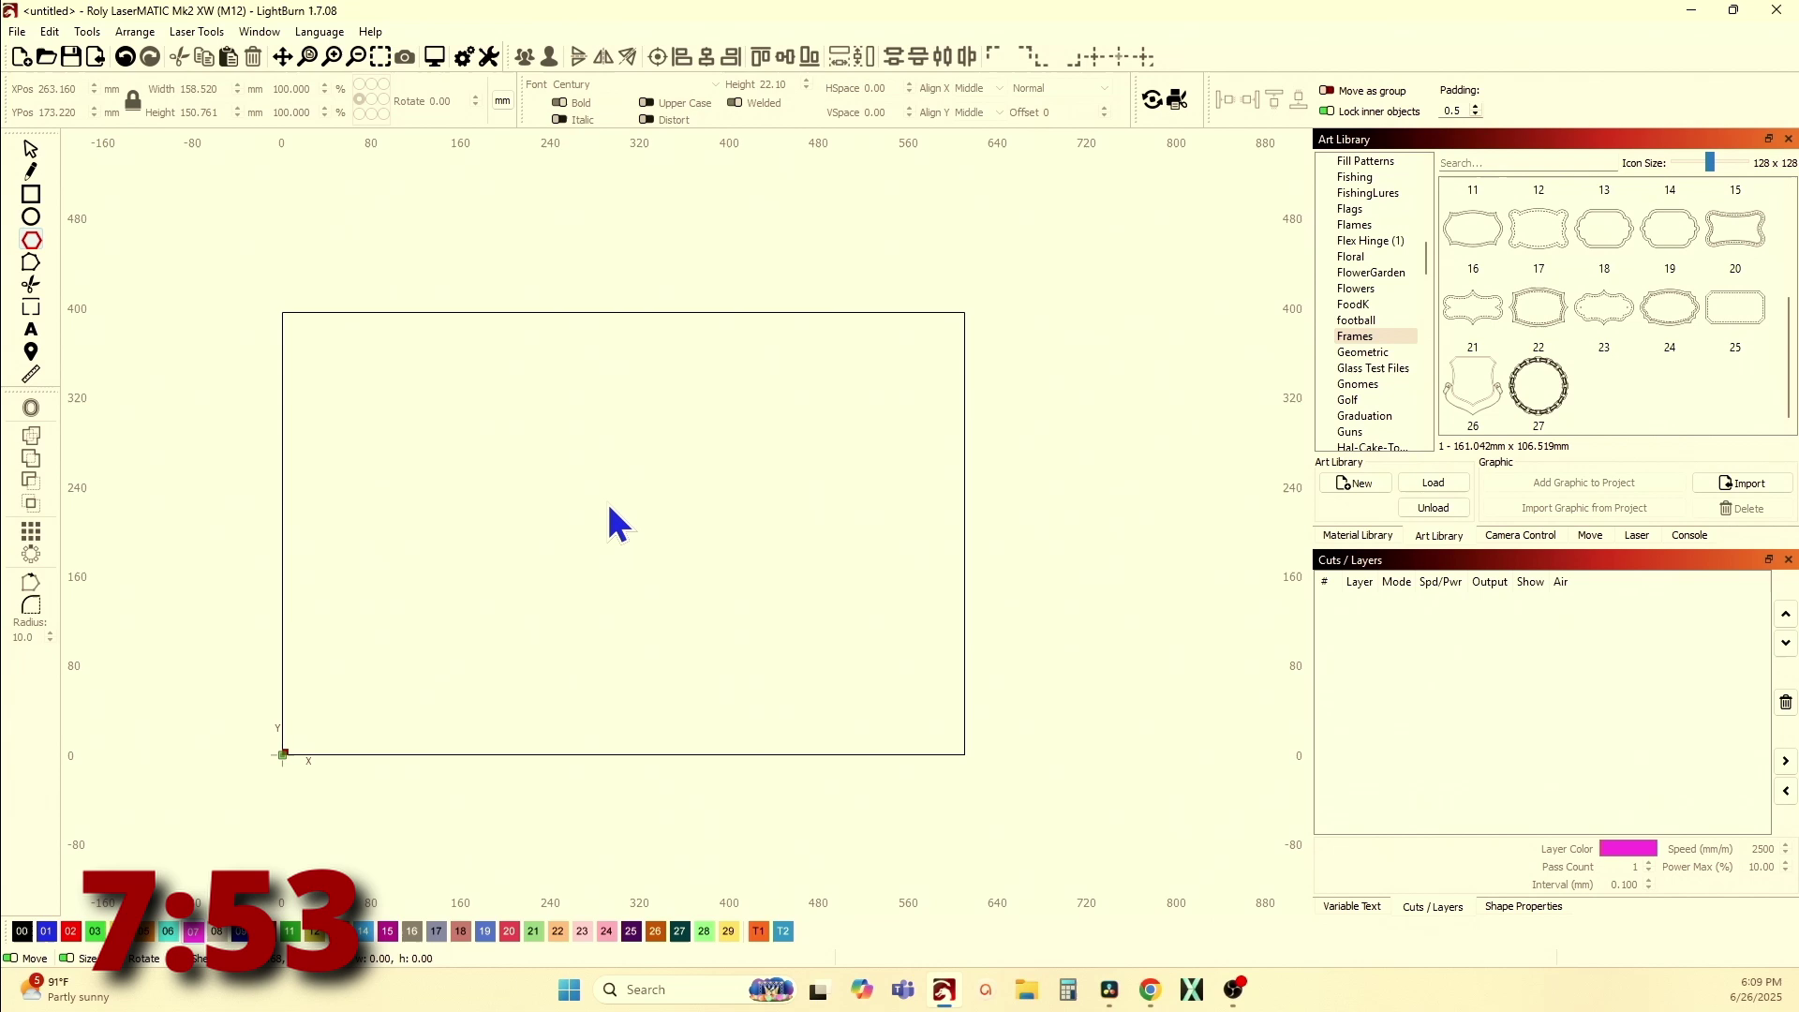
drag(548, 478, 777, 667)
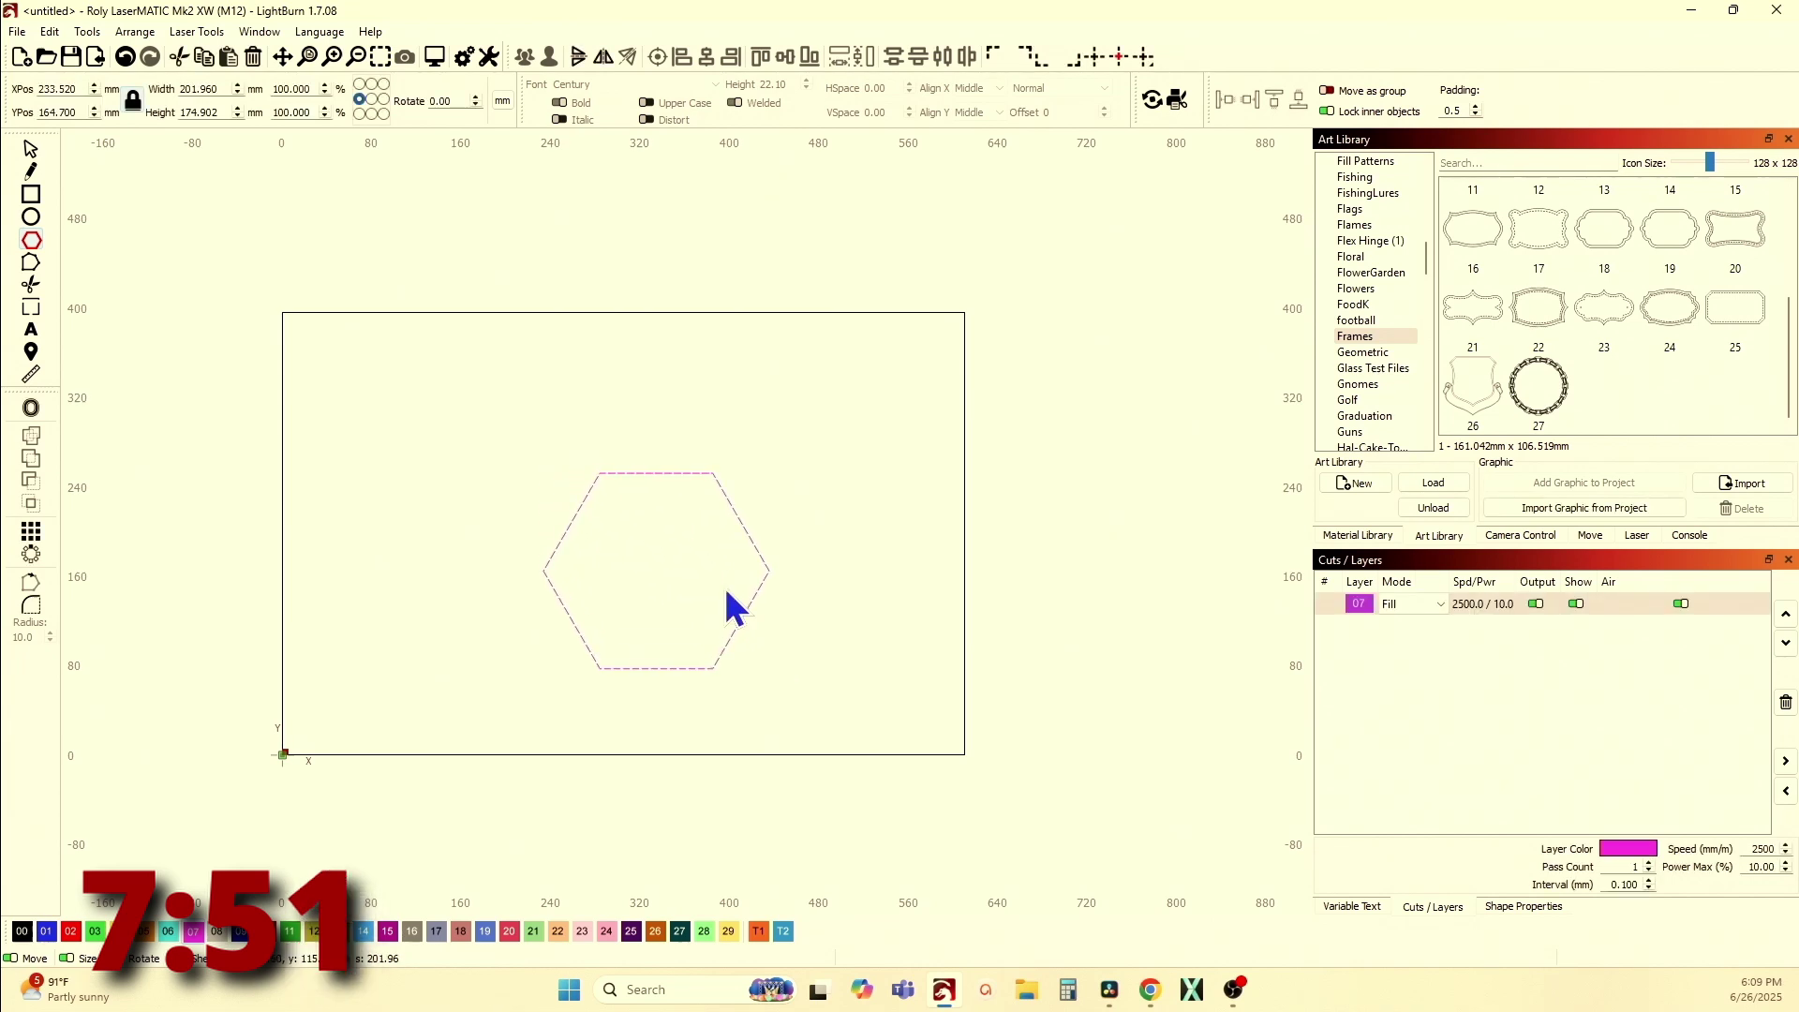
click(35, 152)
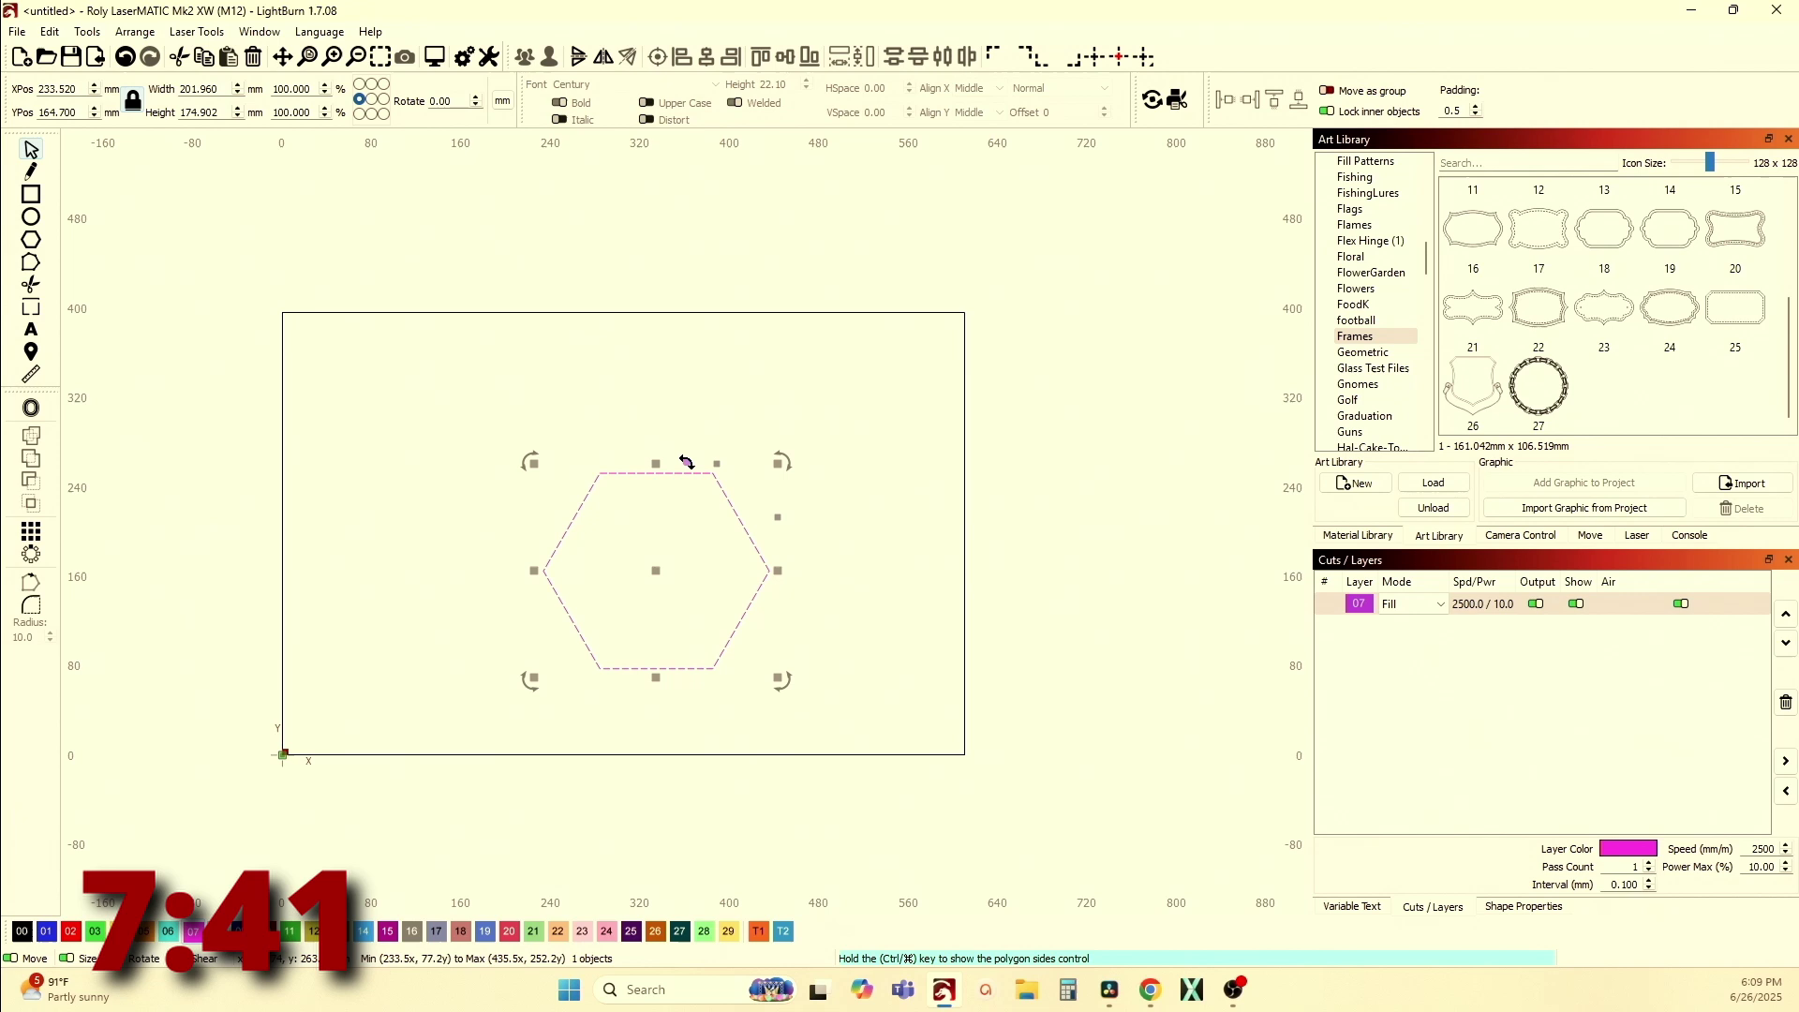
Increase the polygon to eleven sides and move it up and to the left
drag(683, 462, 718, 506)
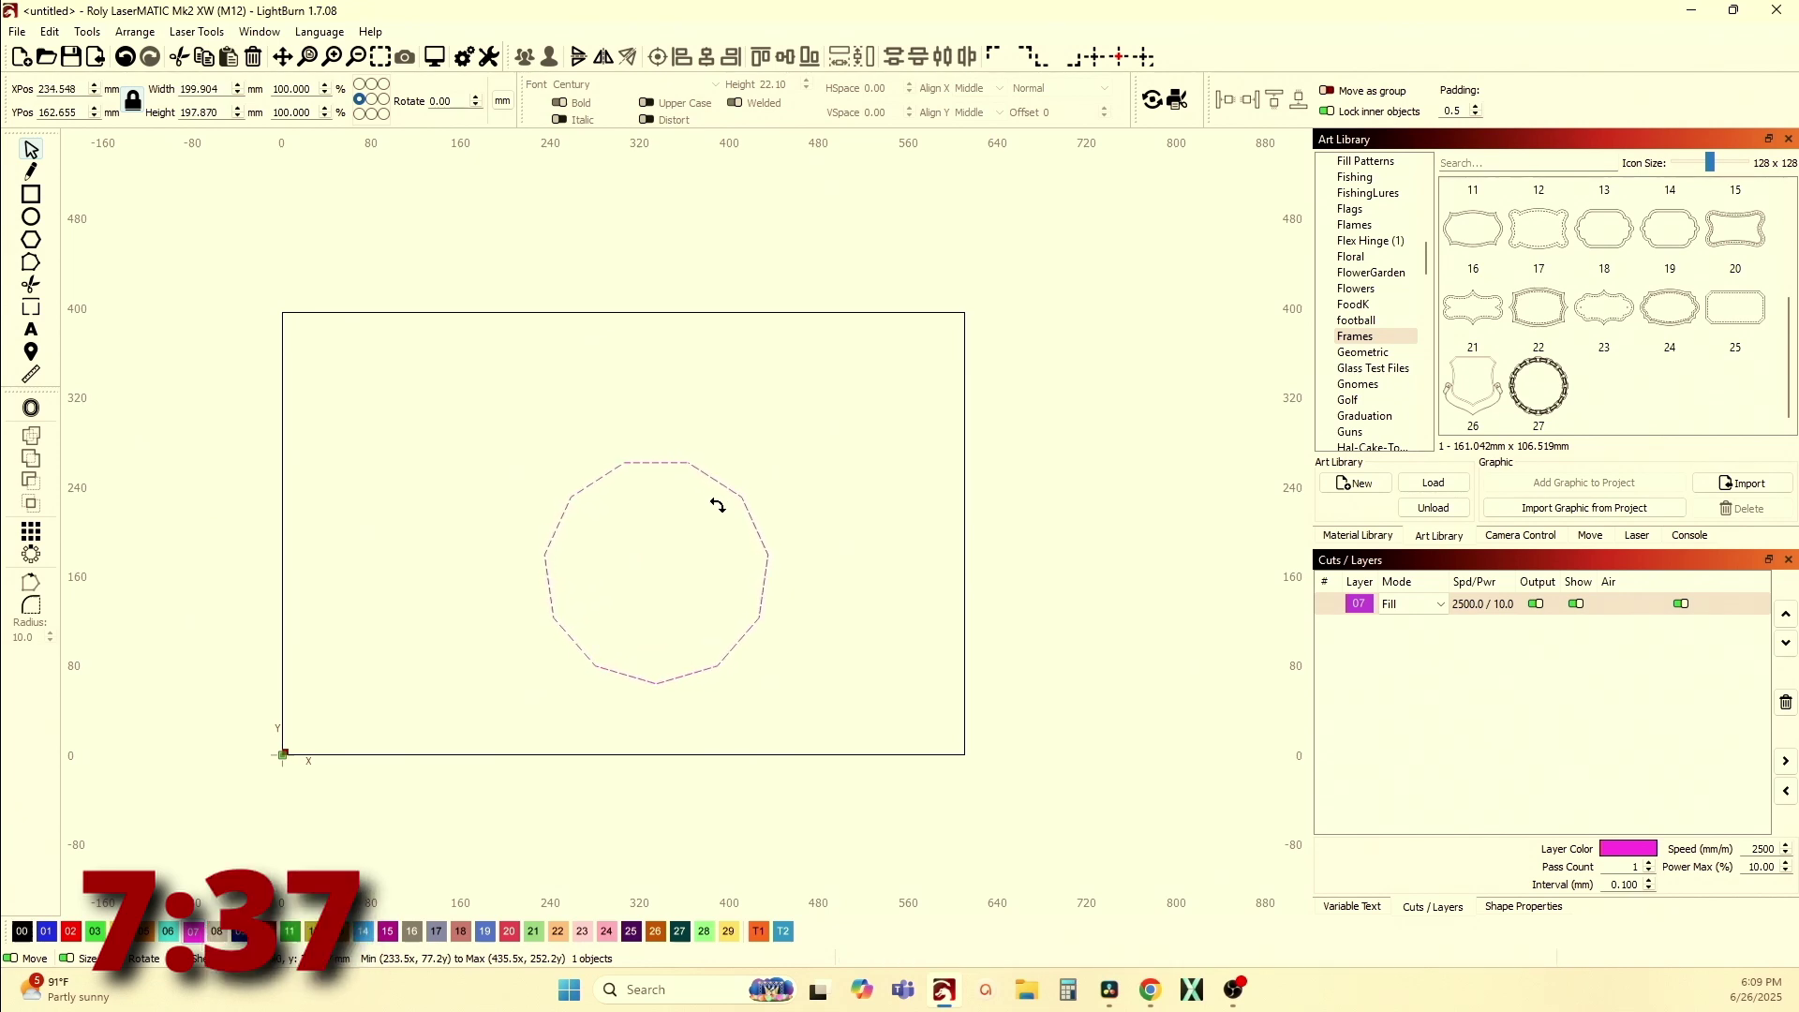
drag(658, 573, 627, 546)
scroll(731, 550, up, 3)
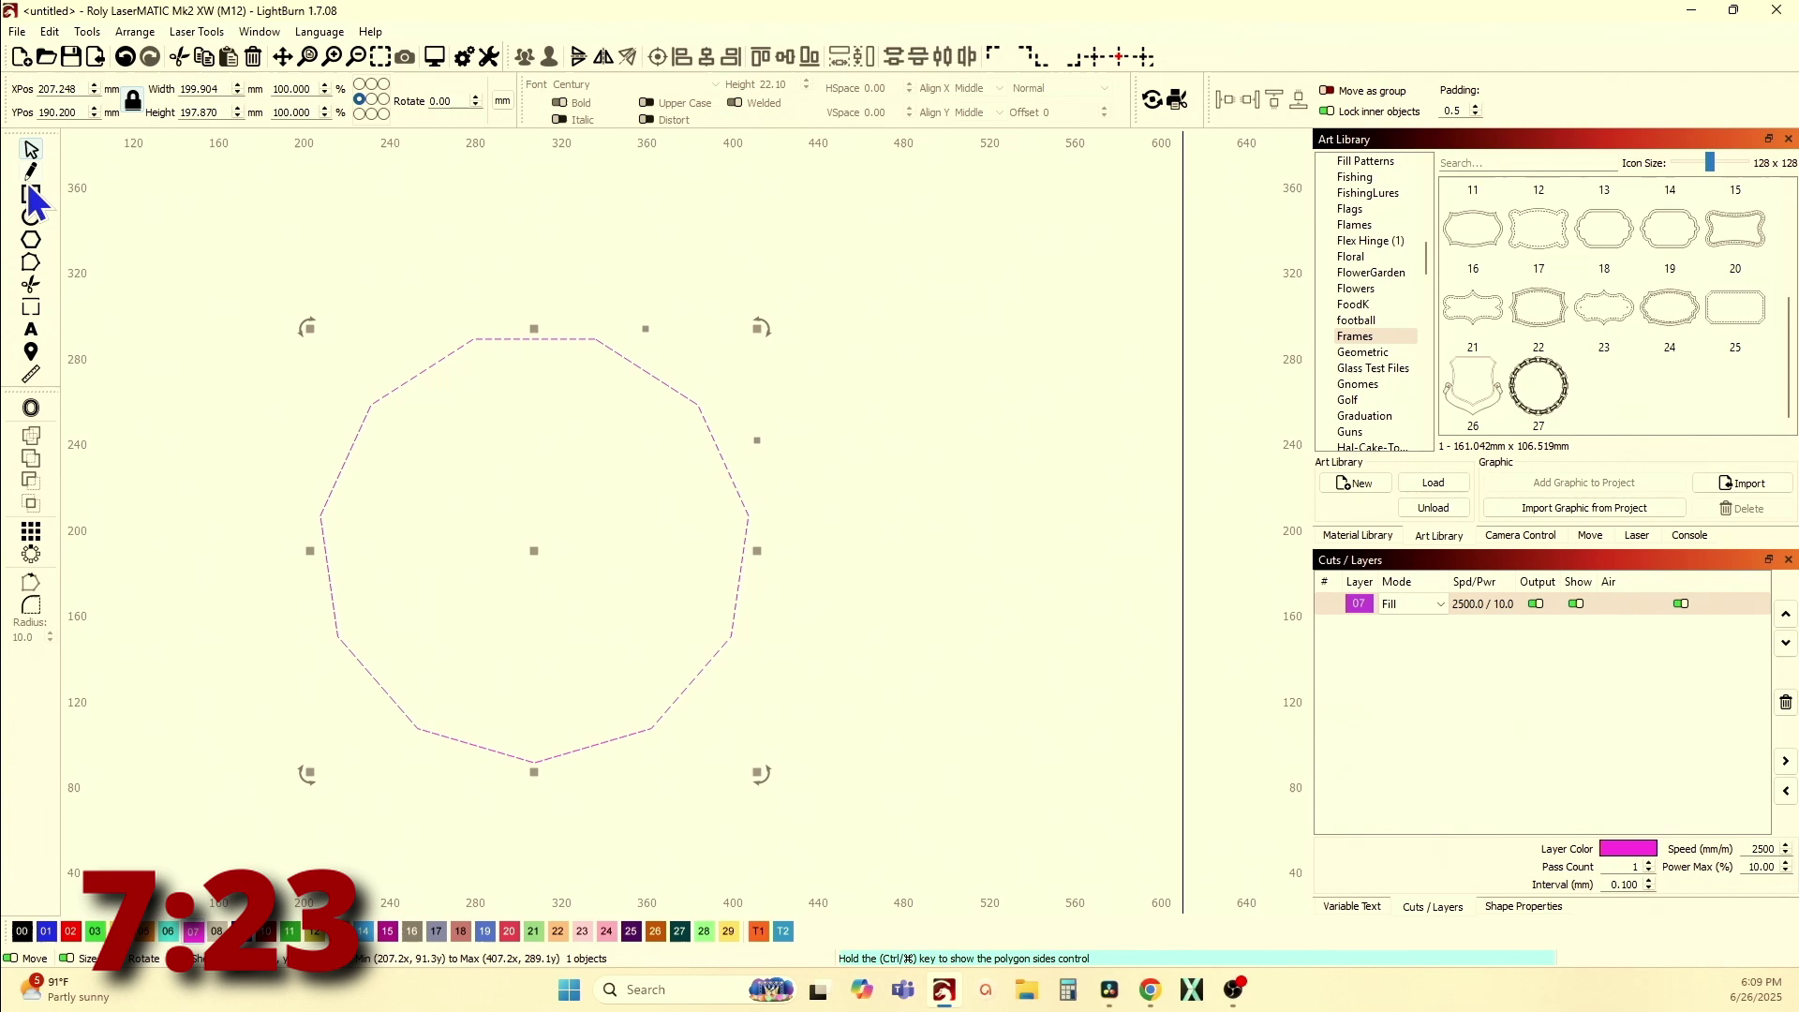
Measure one polygon edge at 56.90 mm and draw a rectangle to its right
click(31, 376)
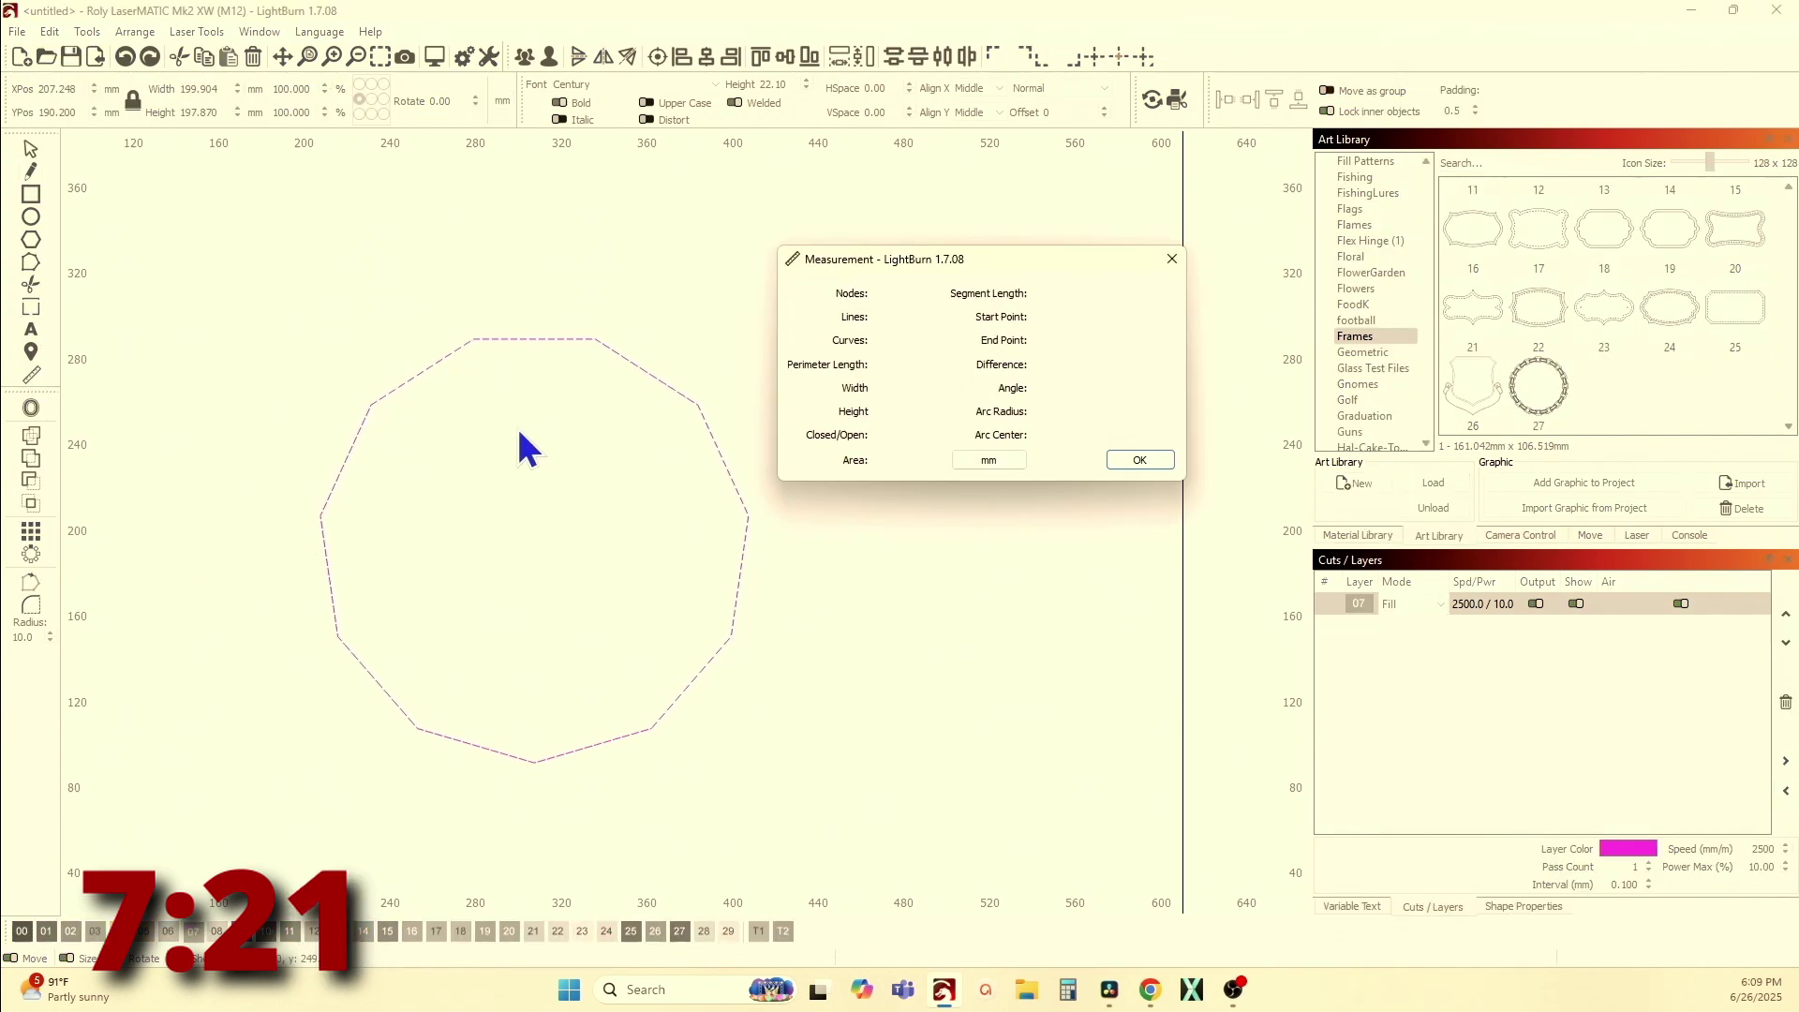
click(725, 469)
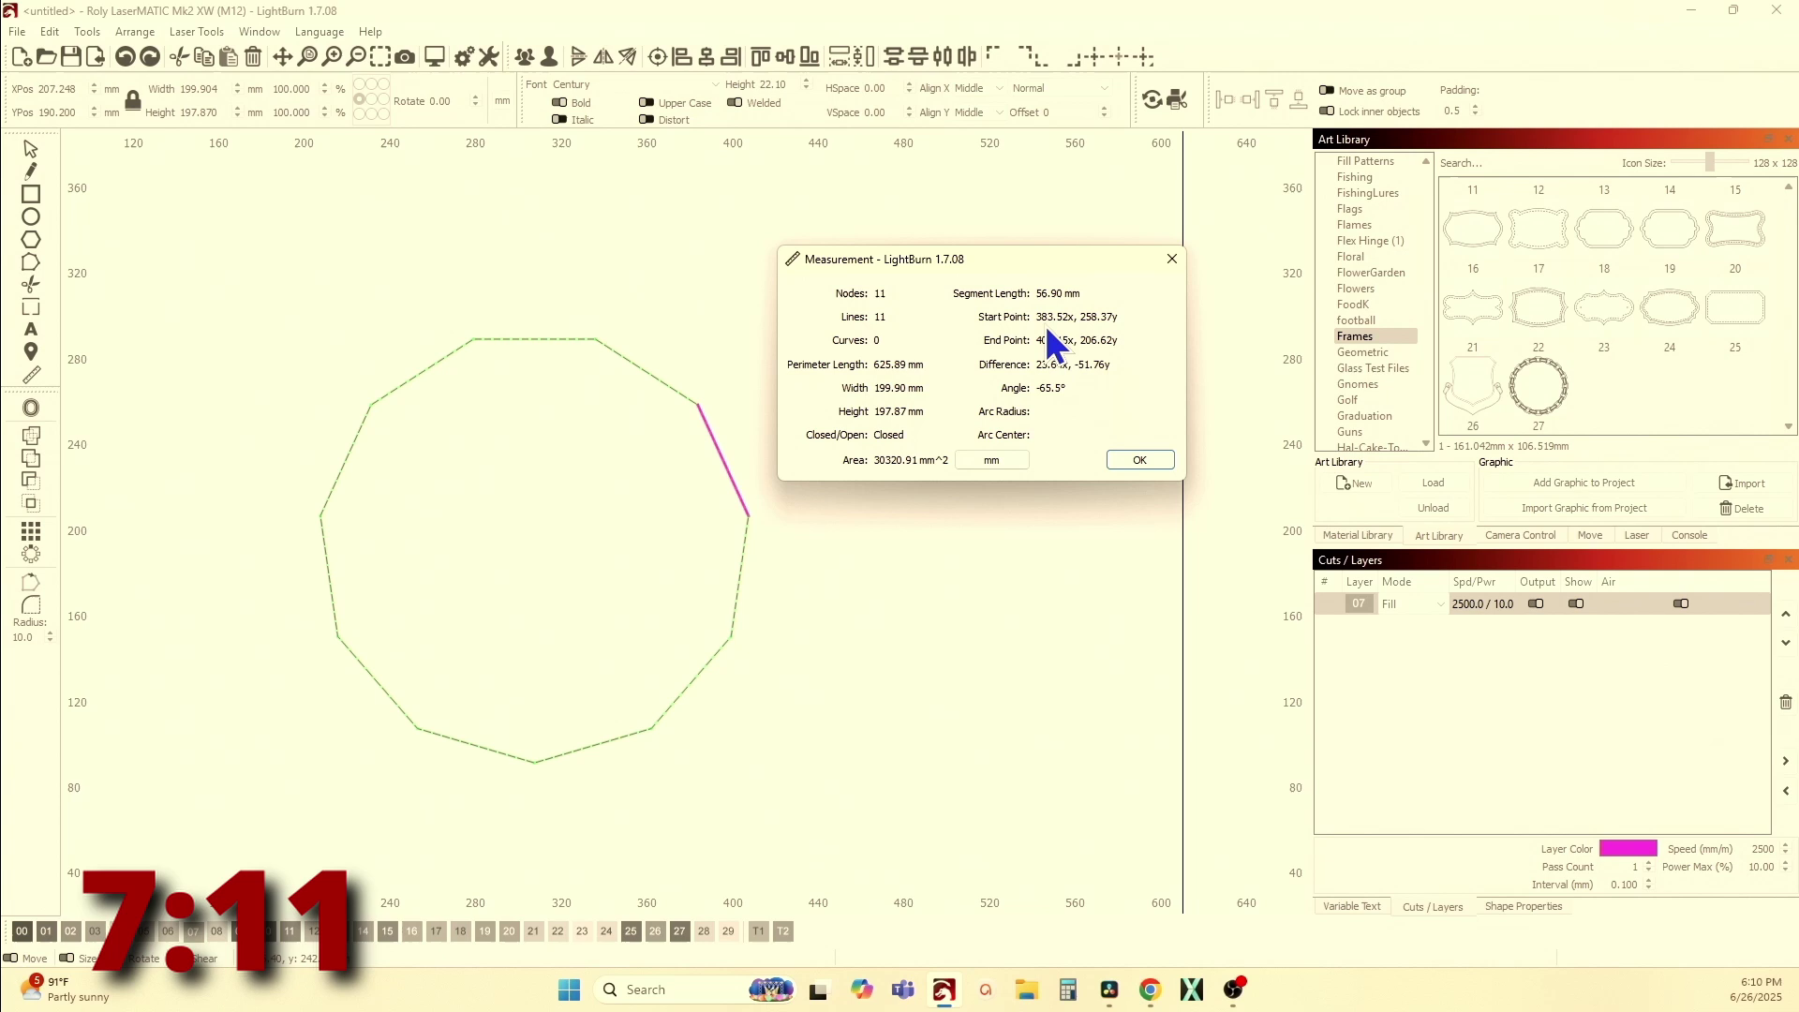
click(1137, 461)
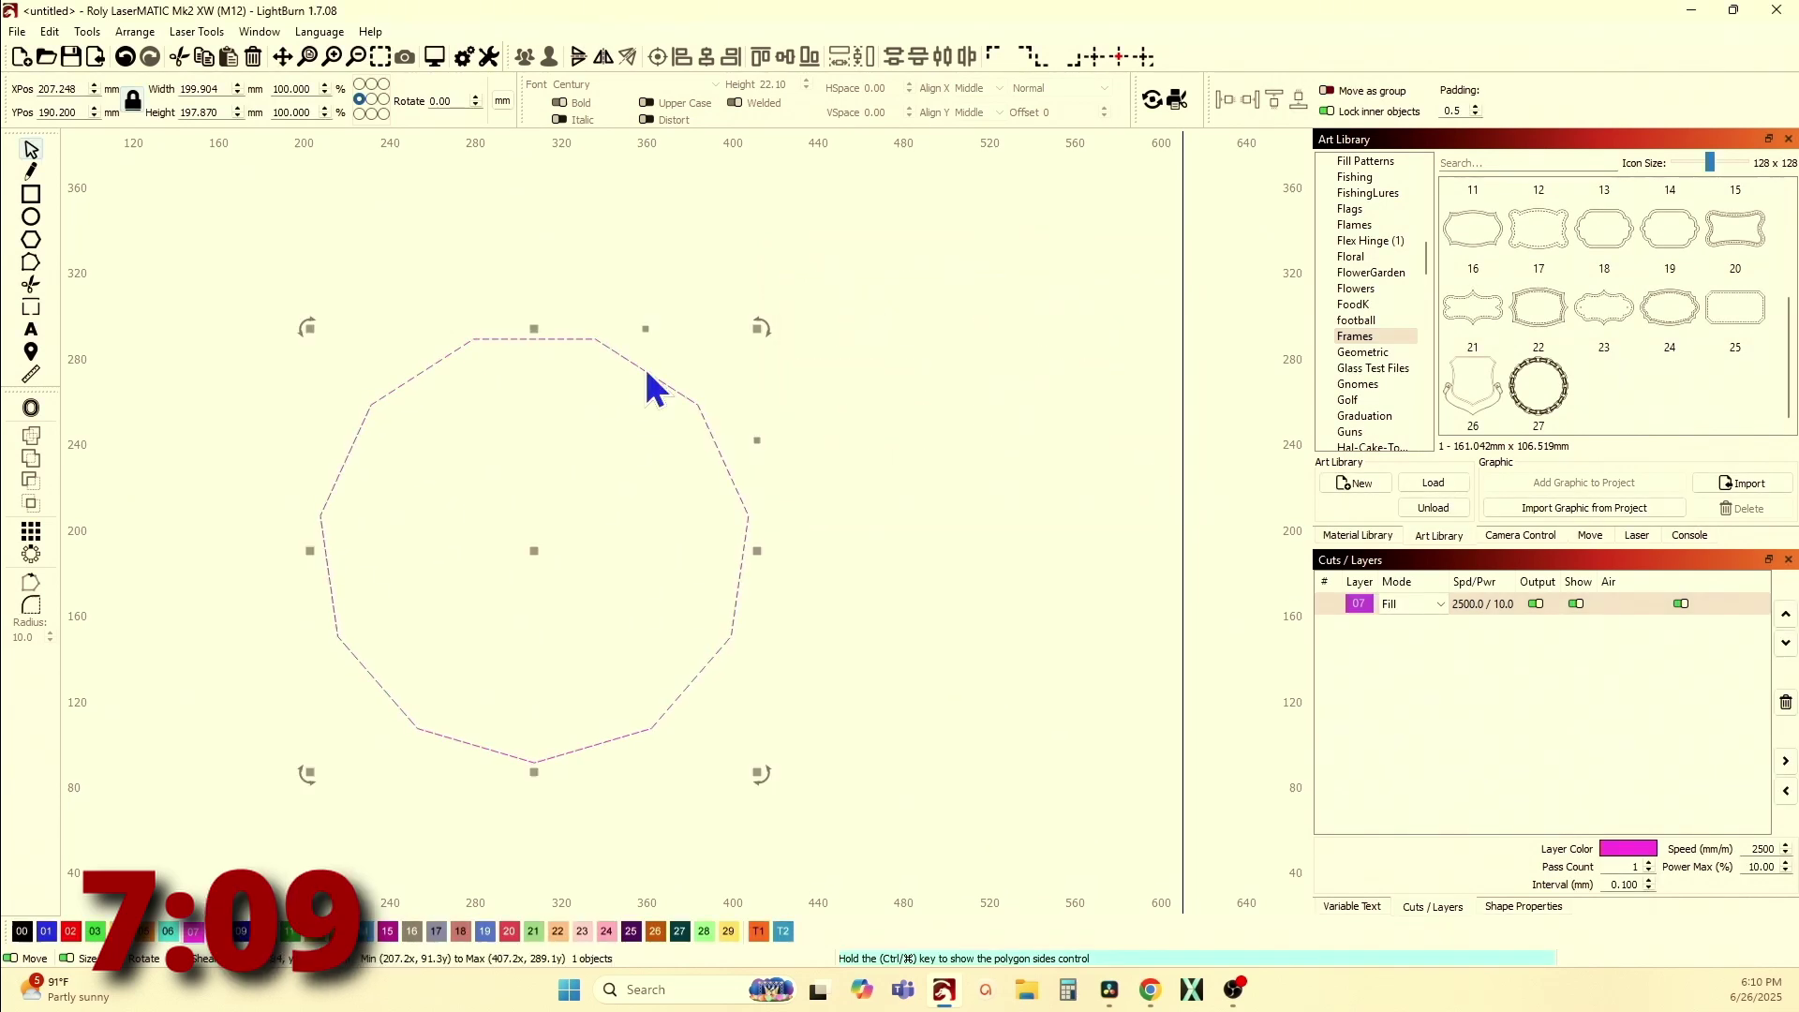
click(31, 194)
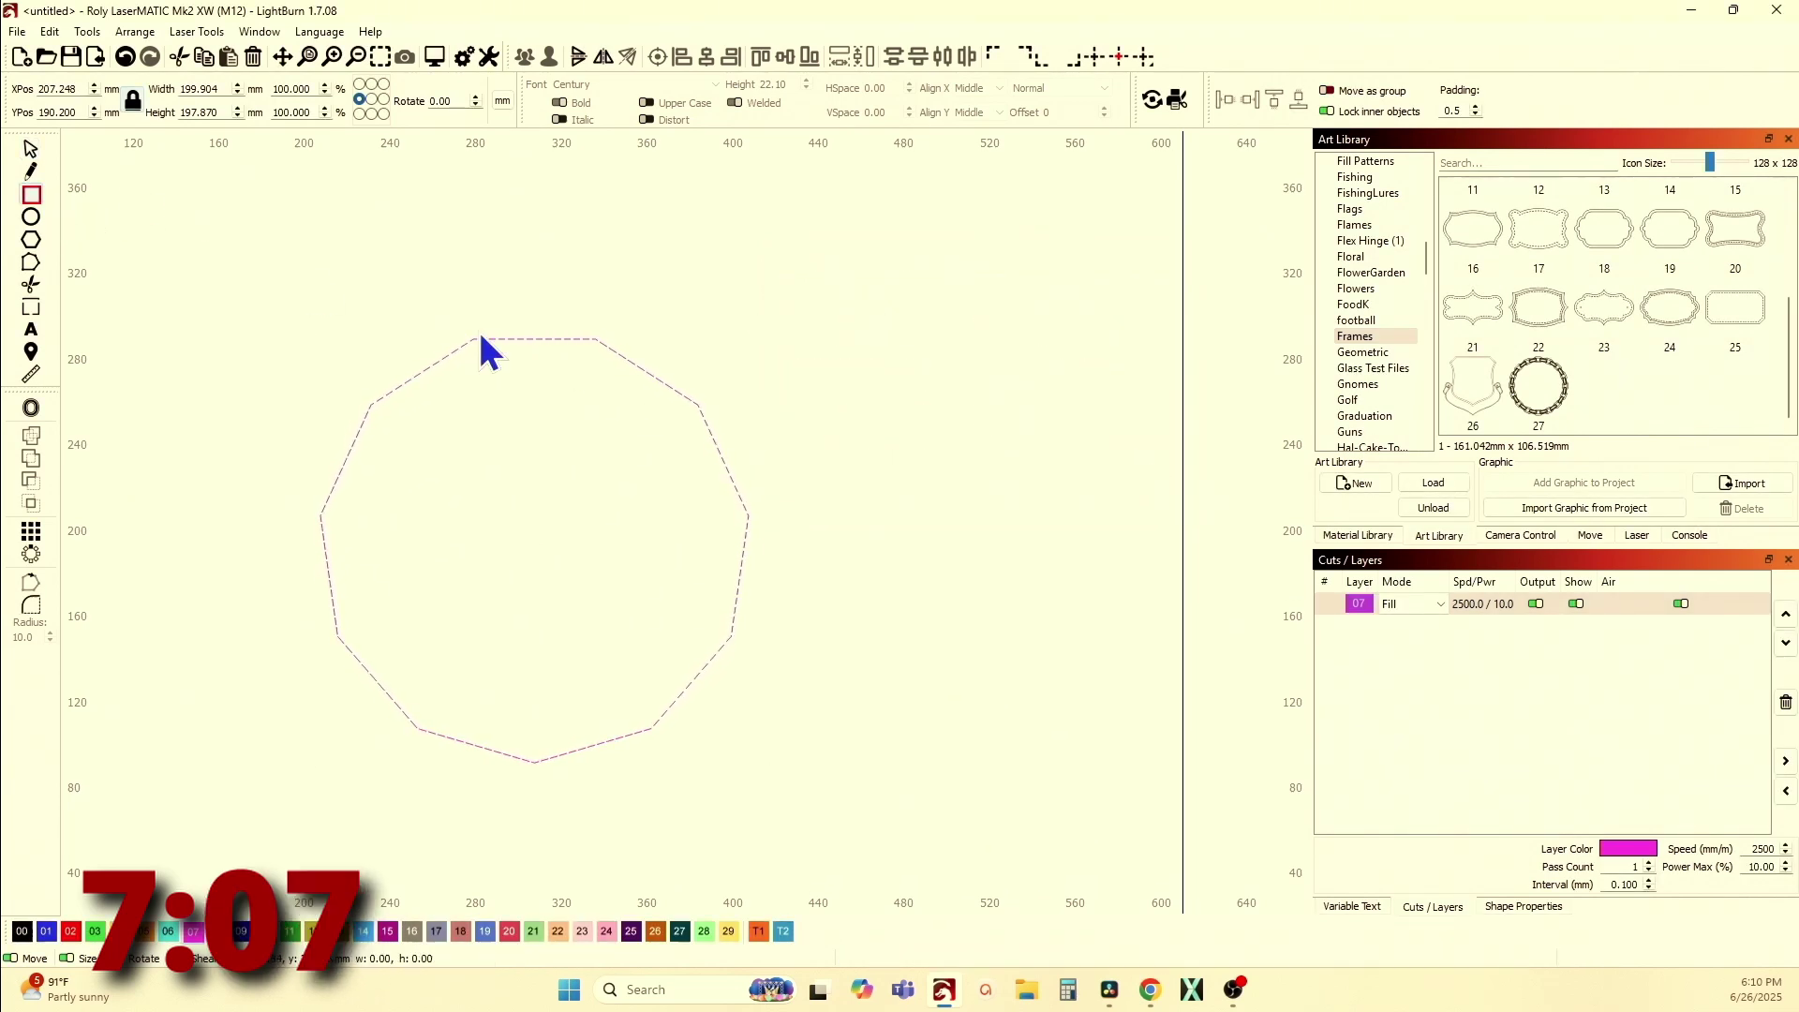
drag(833, 338, 986, 530)
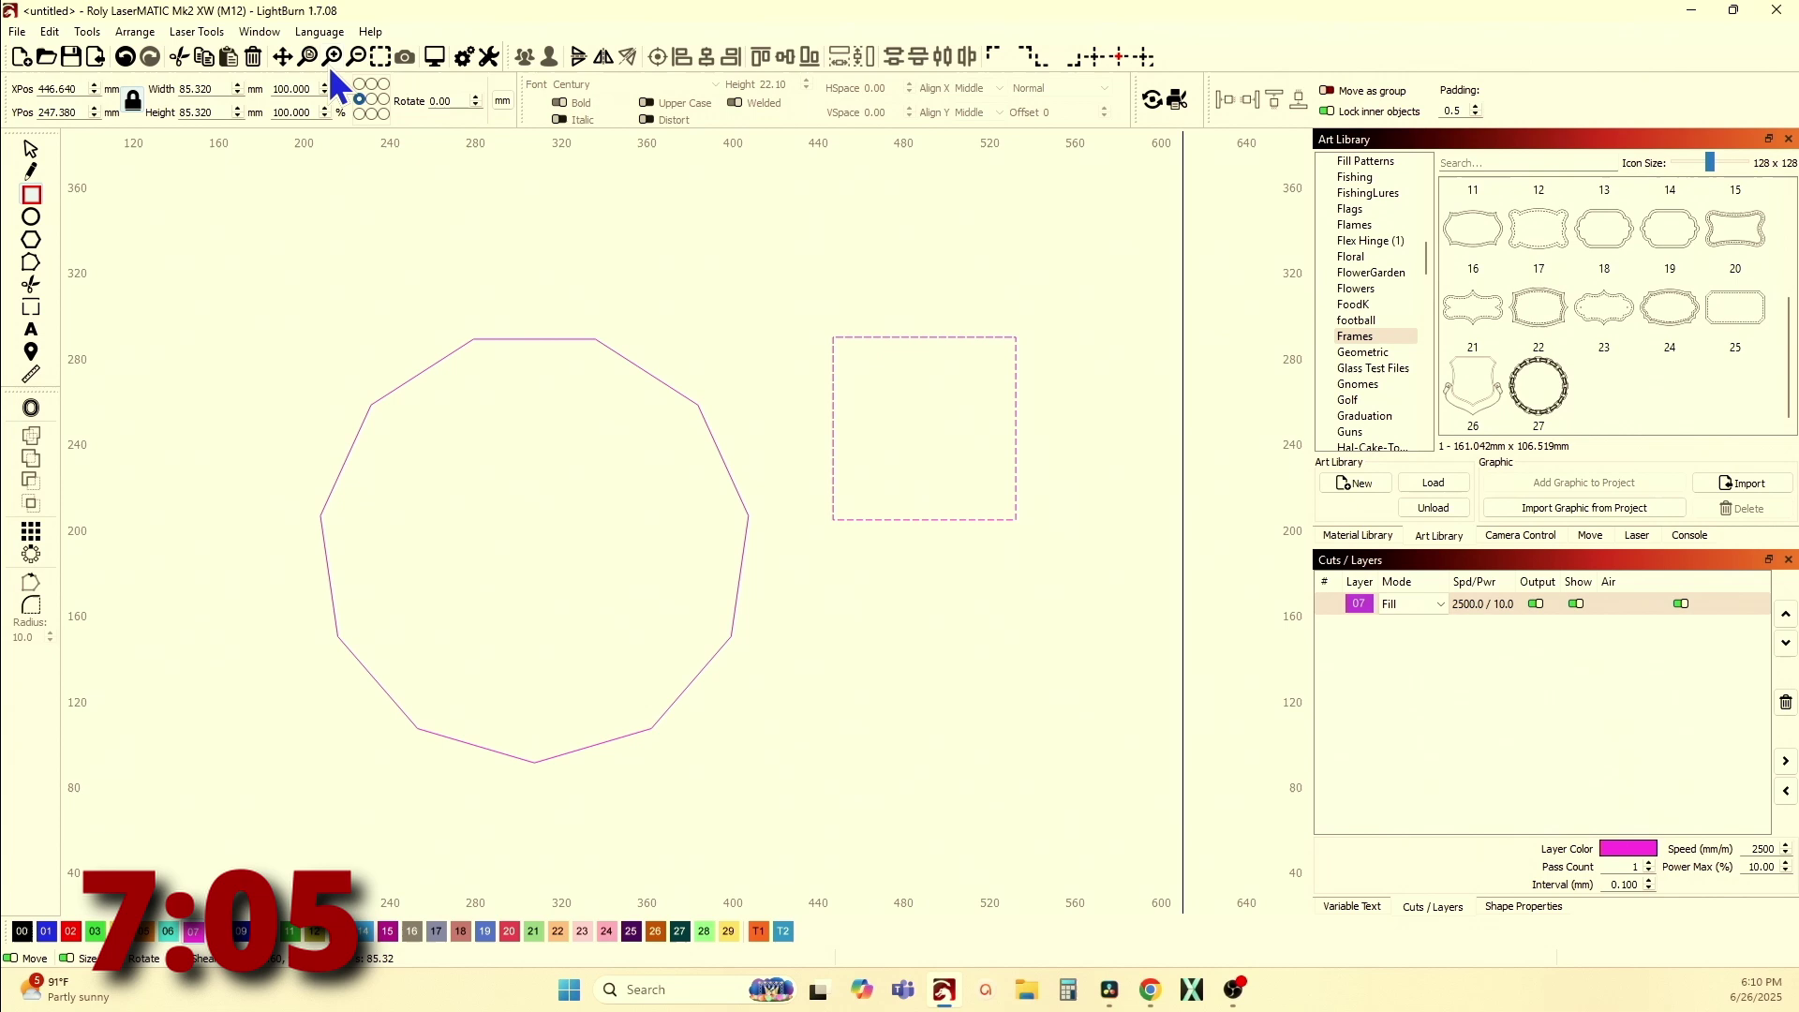
click(31, 150)
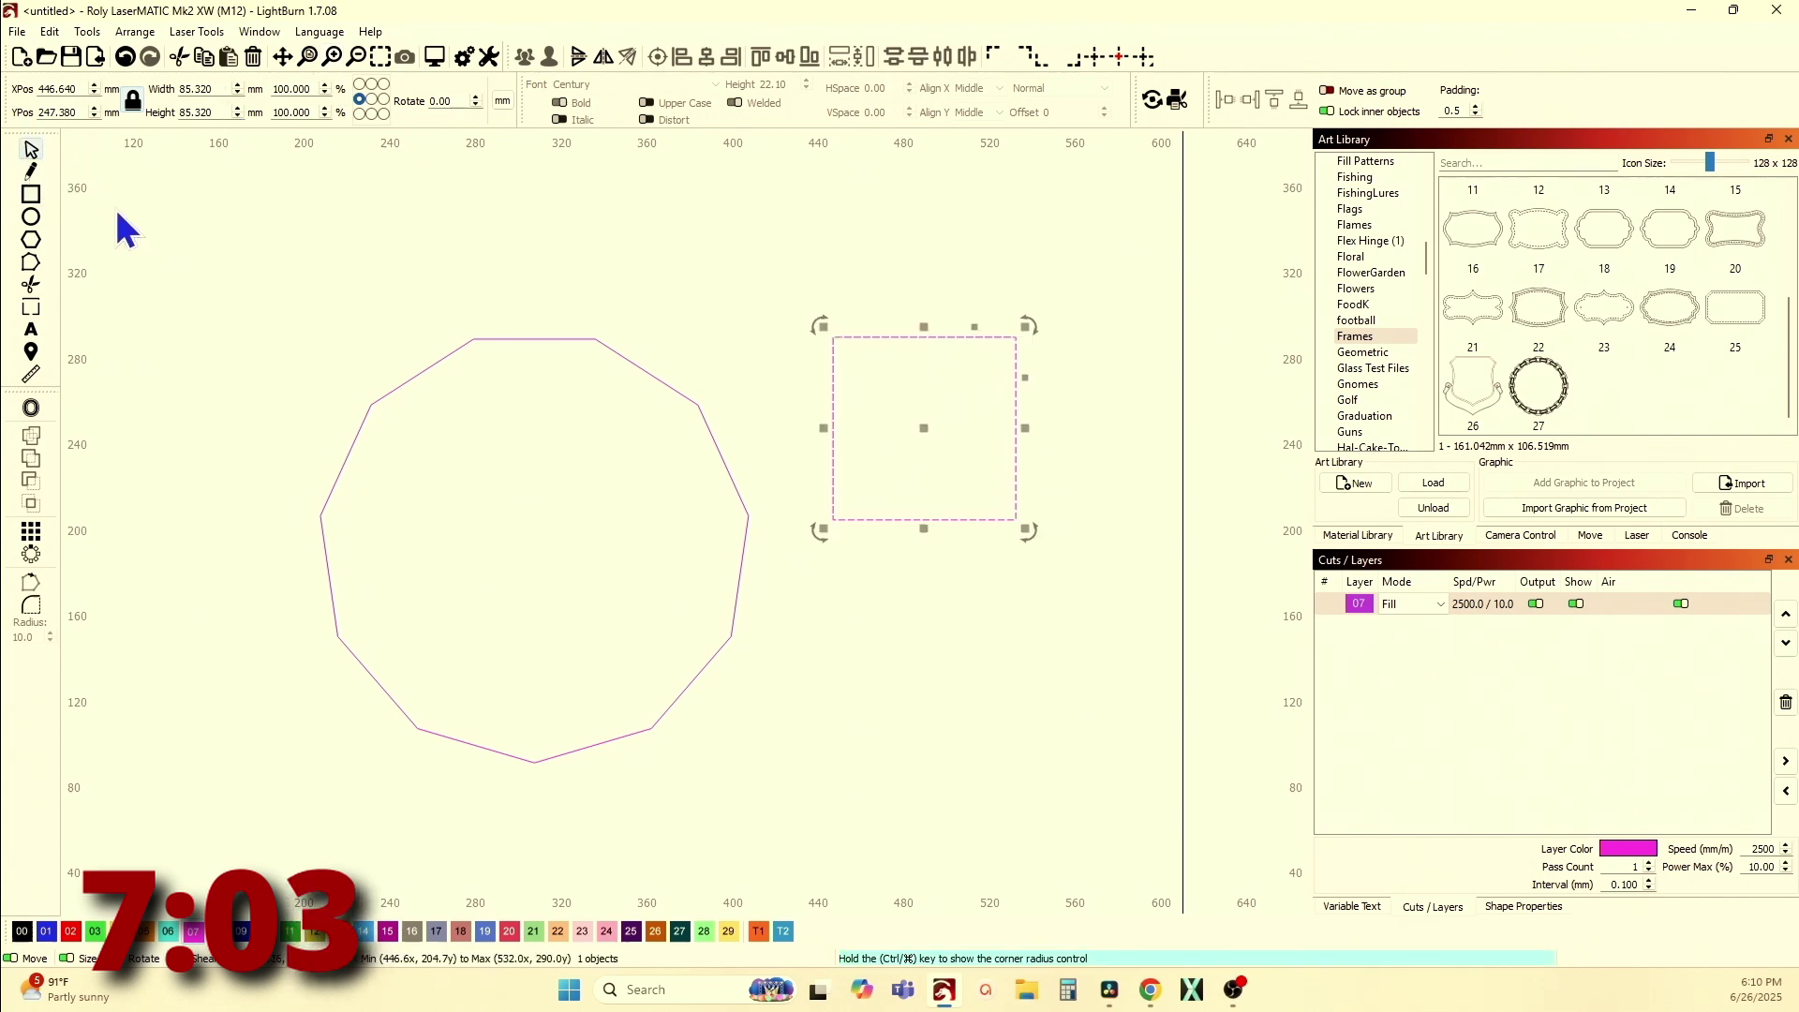
Set the rectangle's width to 56.9 mm to make a 56.9 × 56.9 mm square, then recheck the edge
click(34, 377)
mouse_move(736, 478)
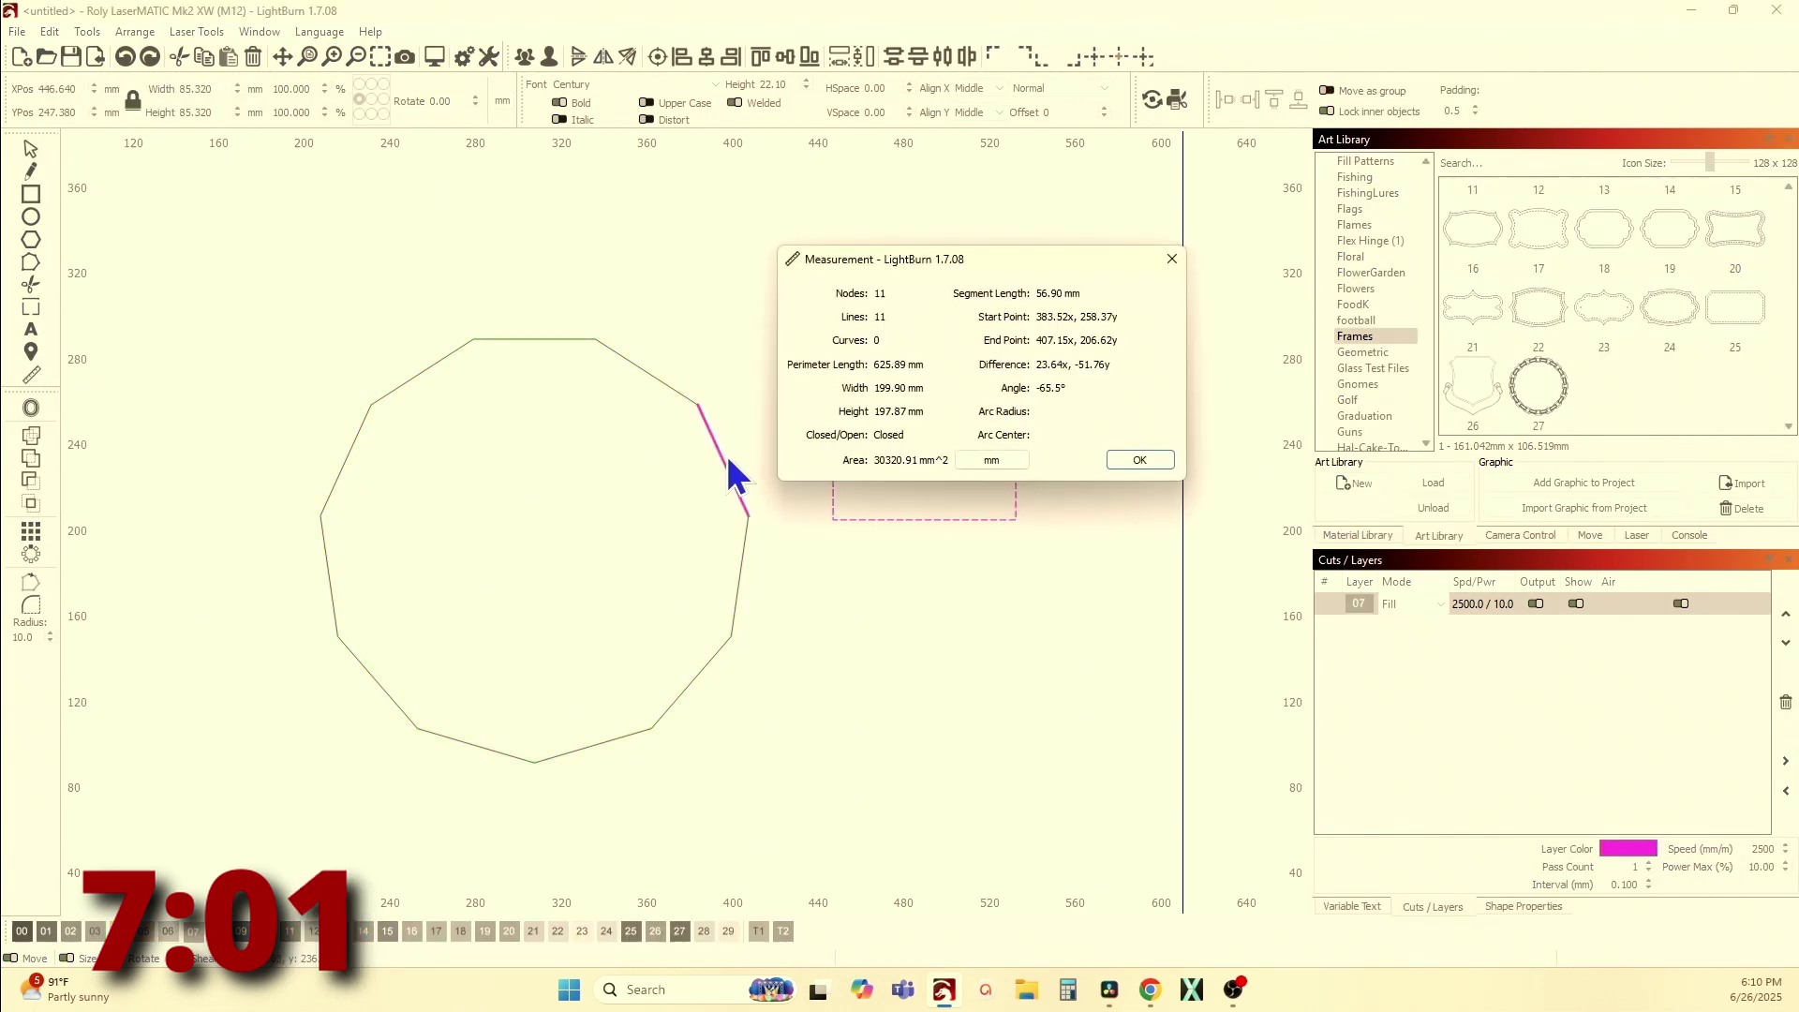
click(1143, 460)
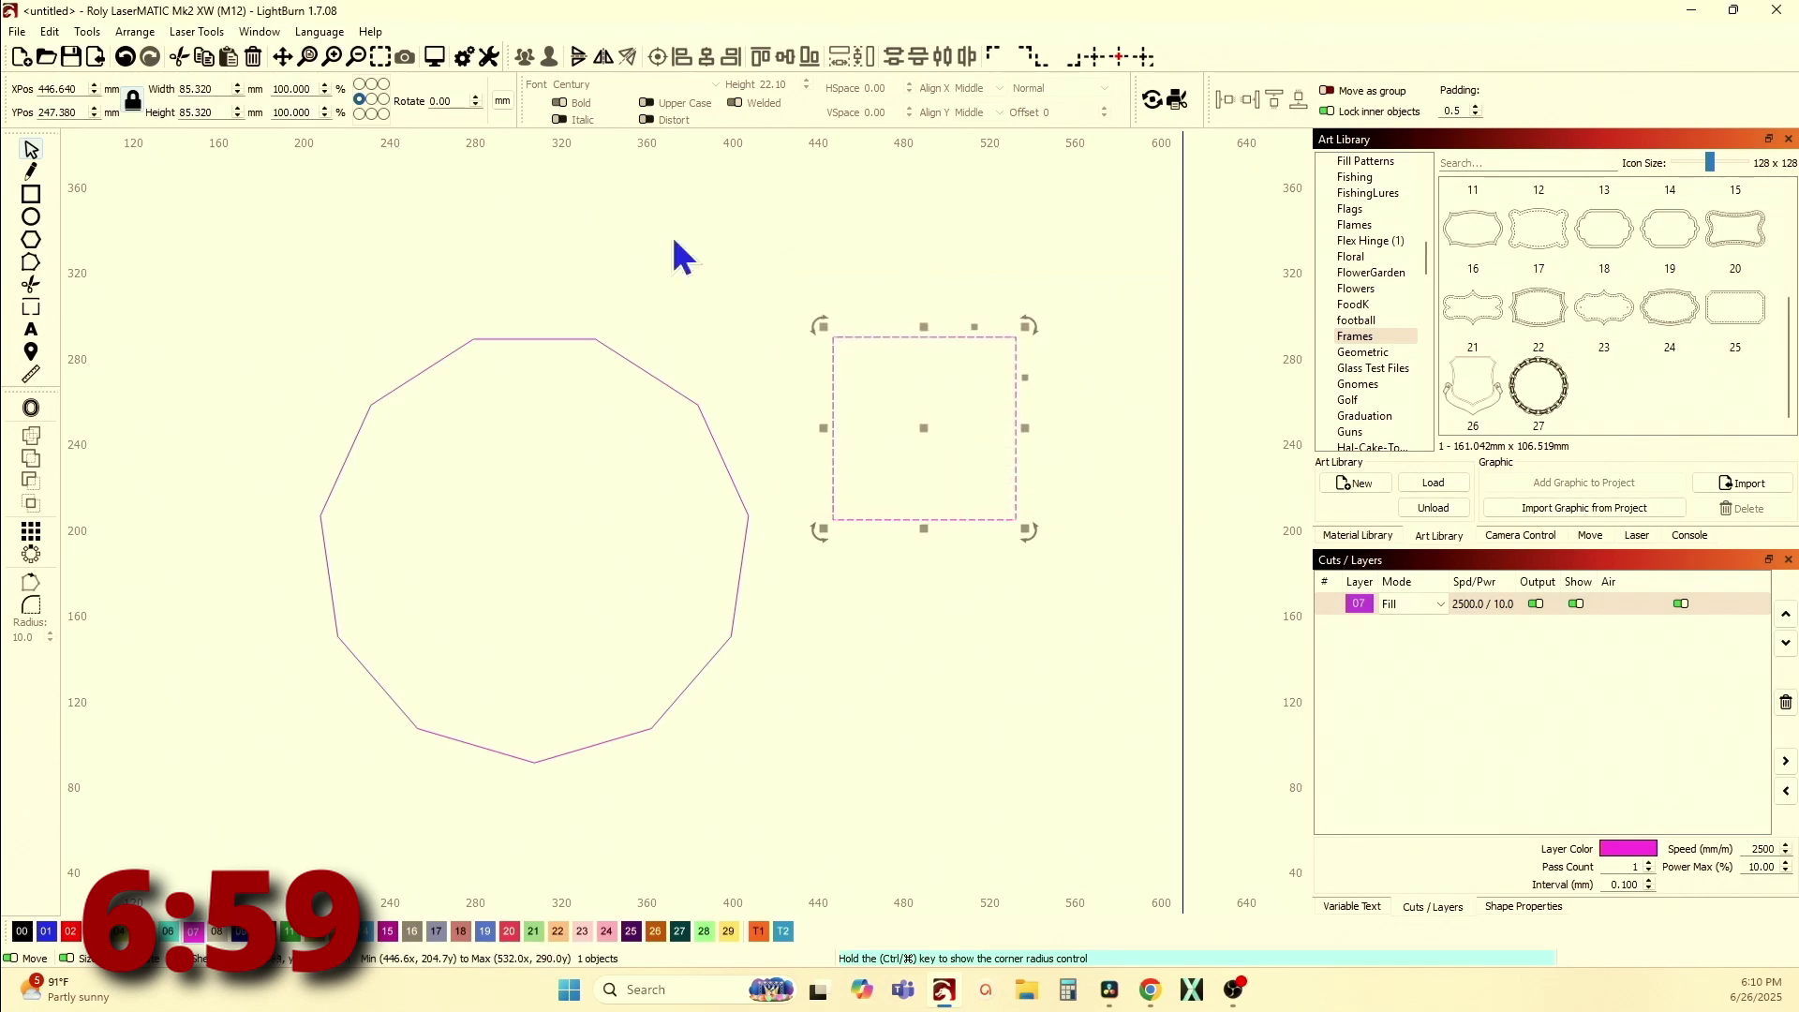
double_click(233, 89)
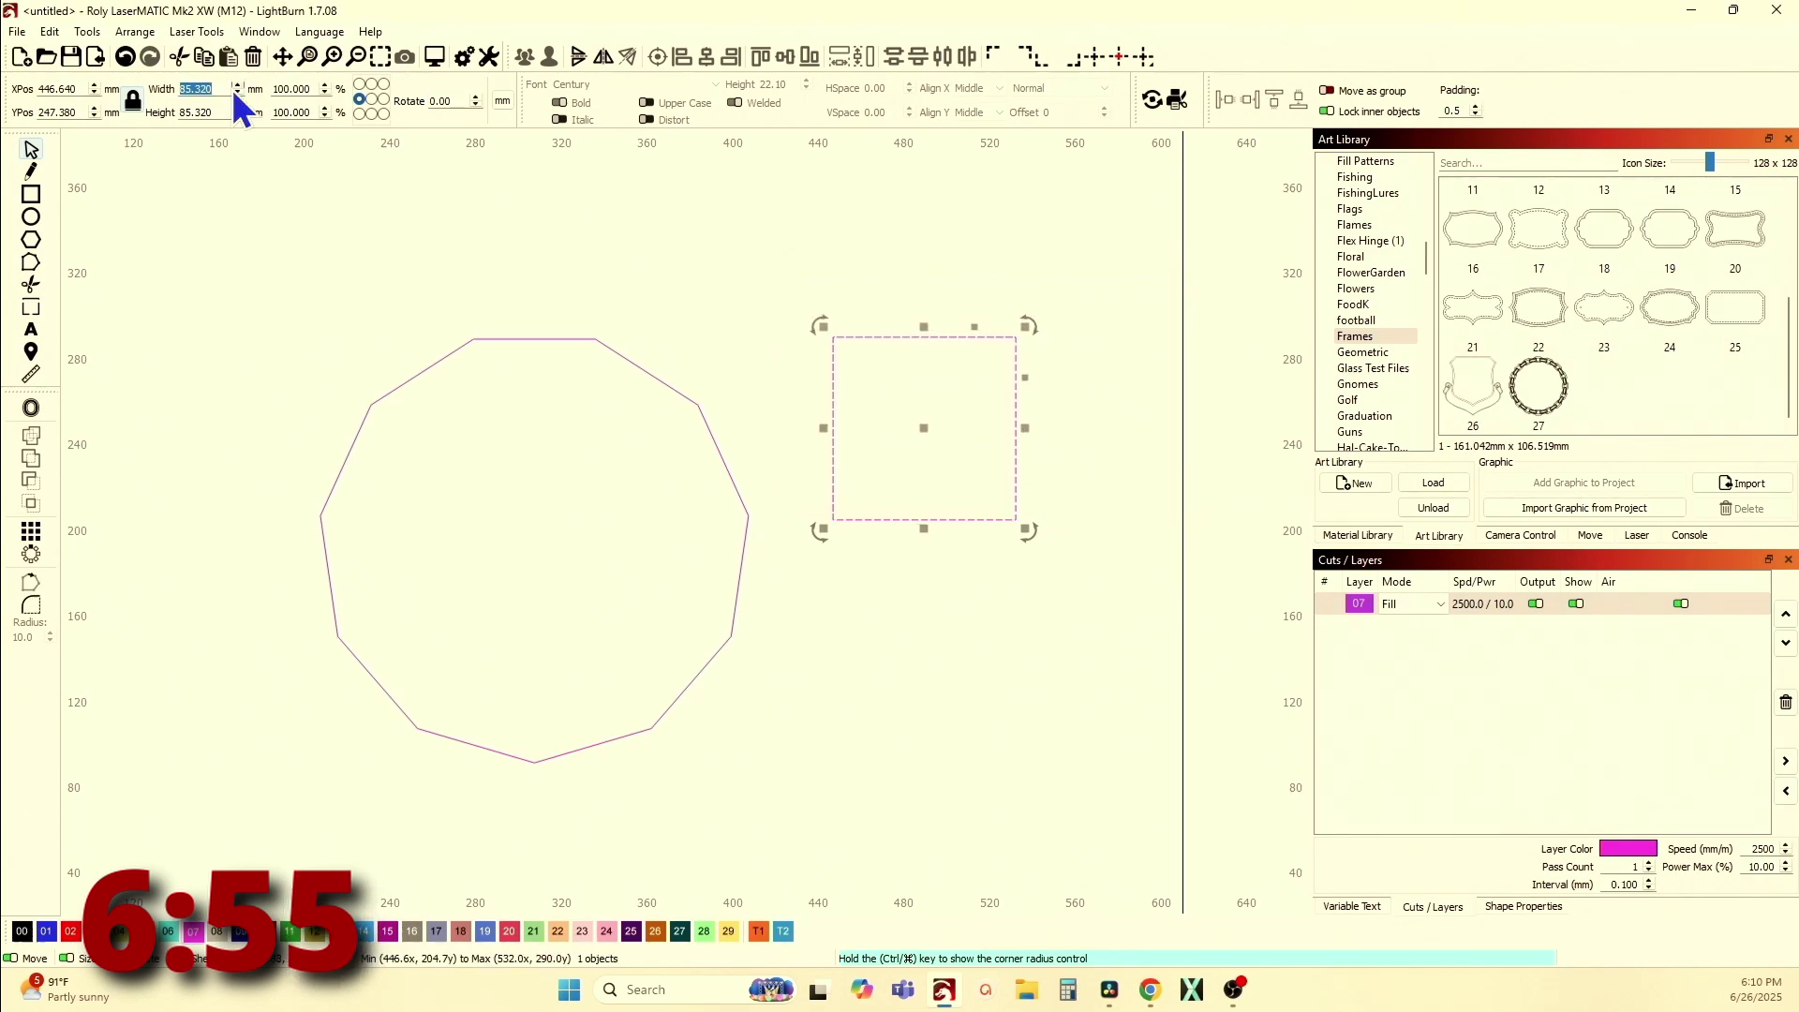
text(56.9)
key(Return)
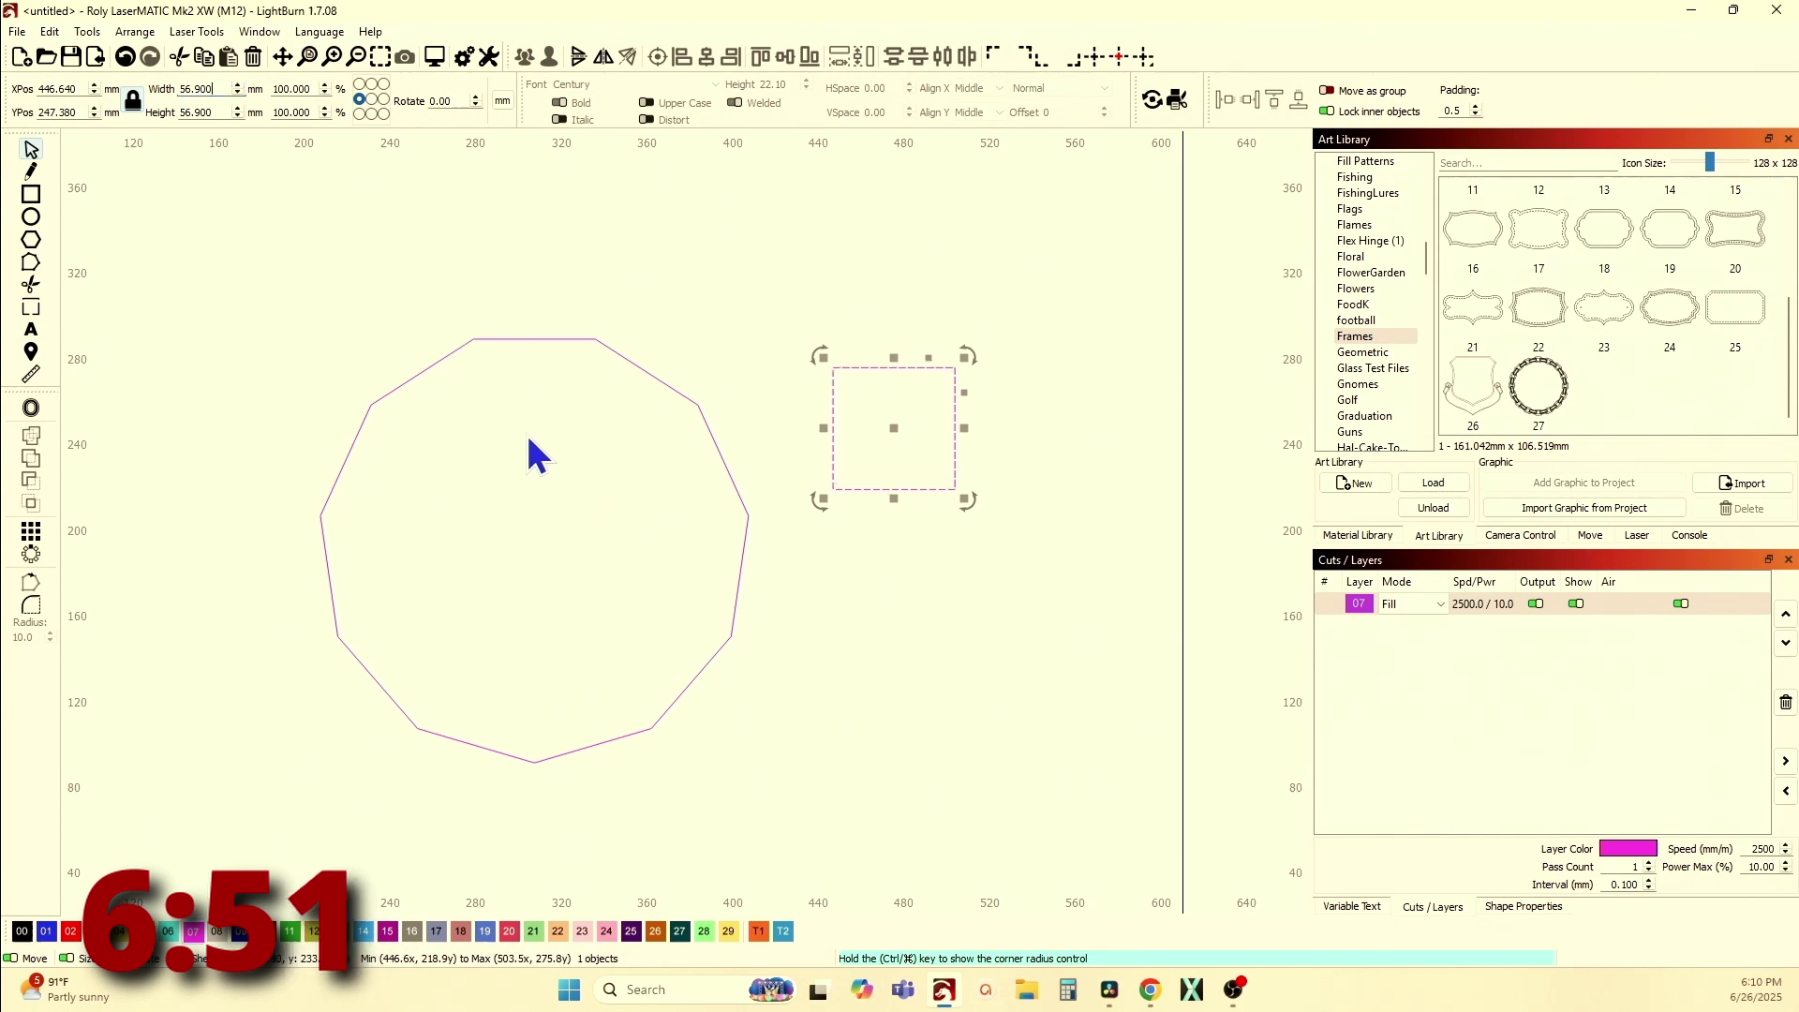
click(33, 382)
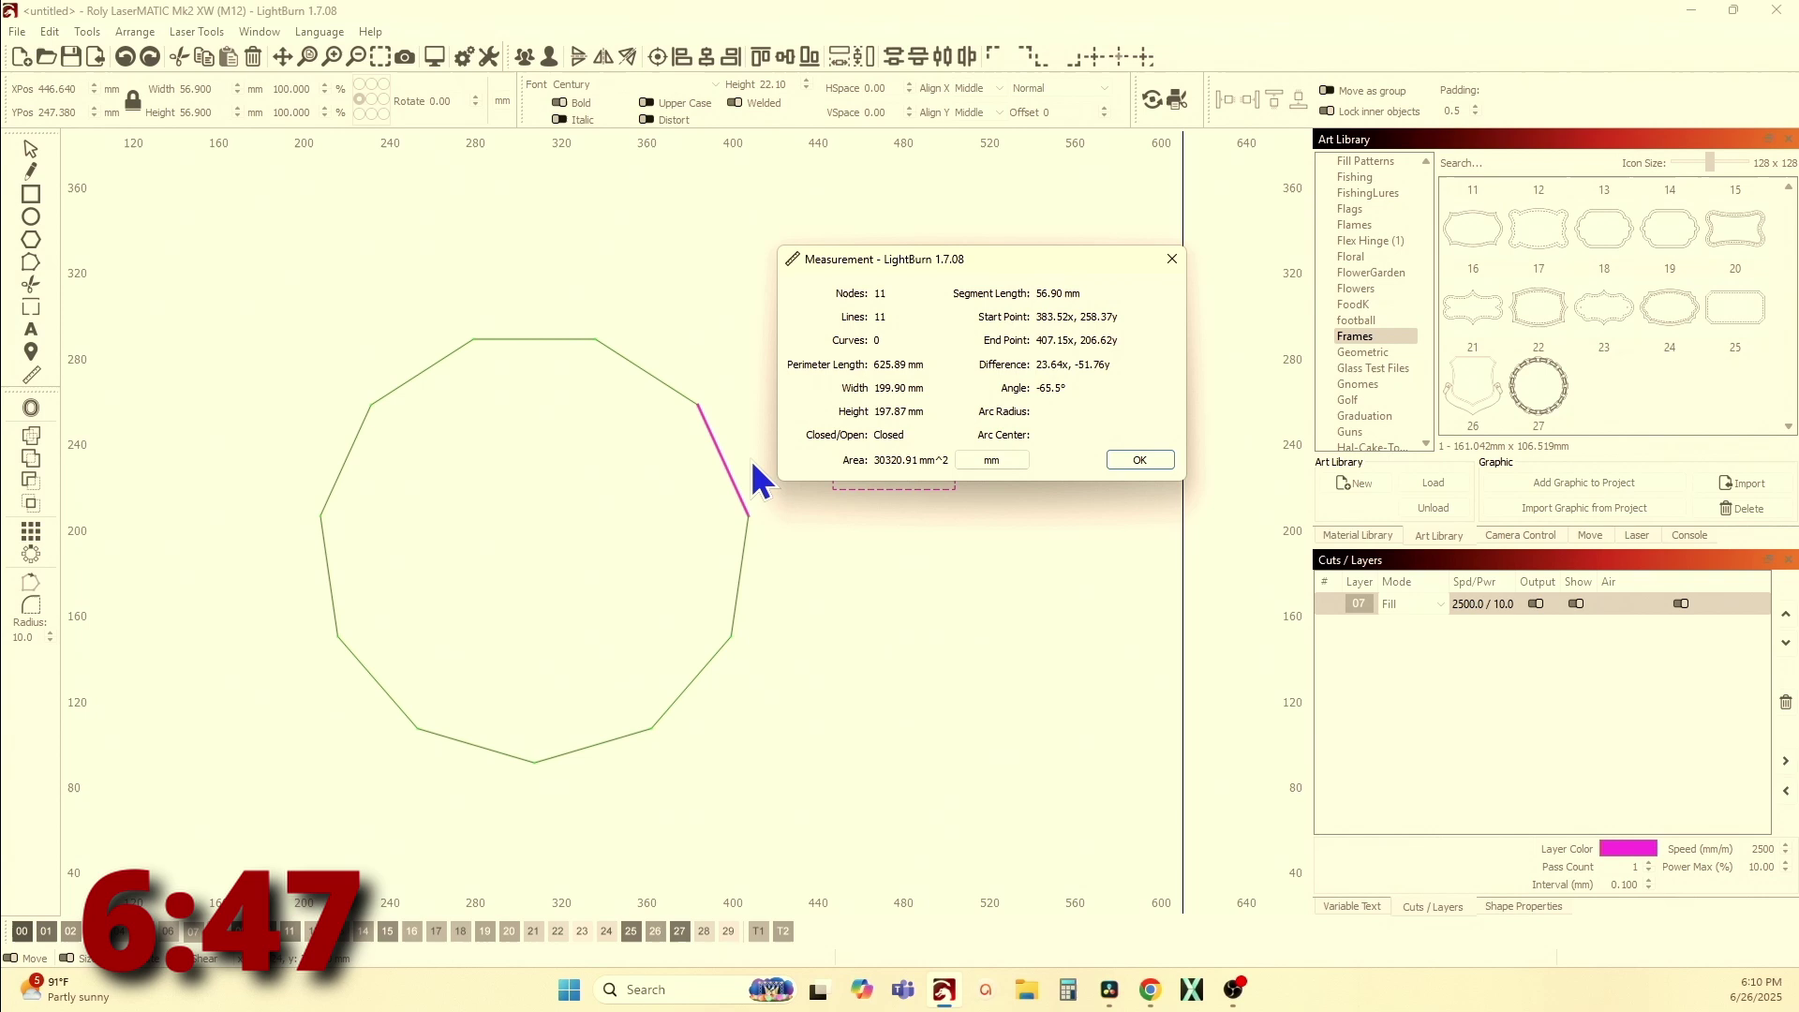
Rotate the square by 24.5° and drag it against the polygon's upper-right edge
click(1136, 463)
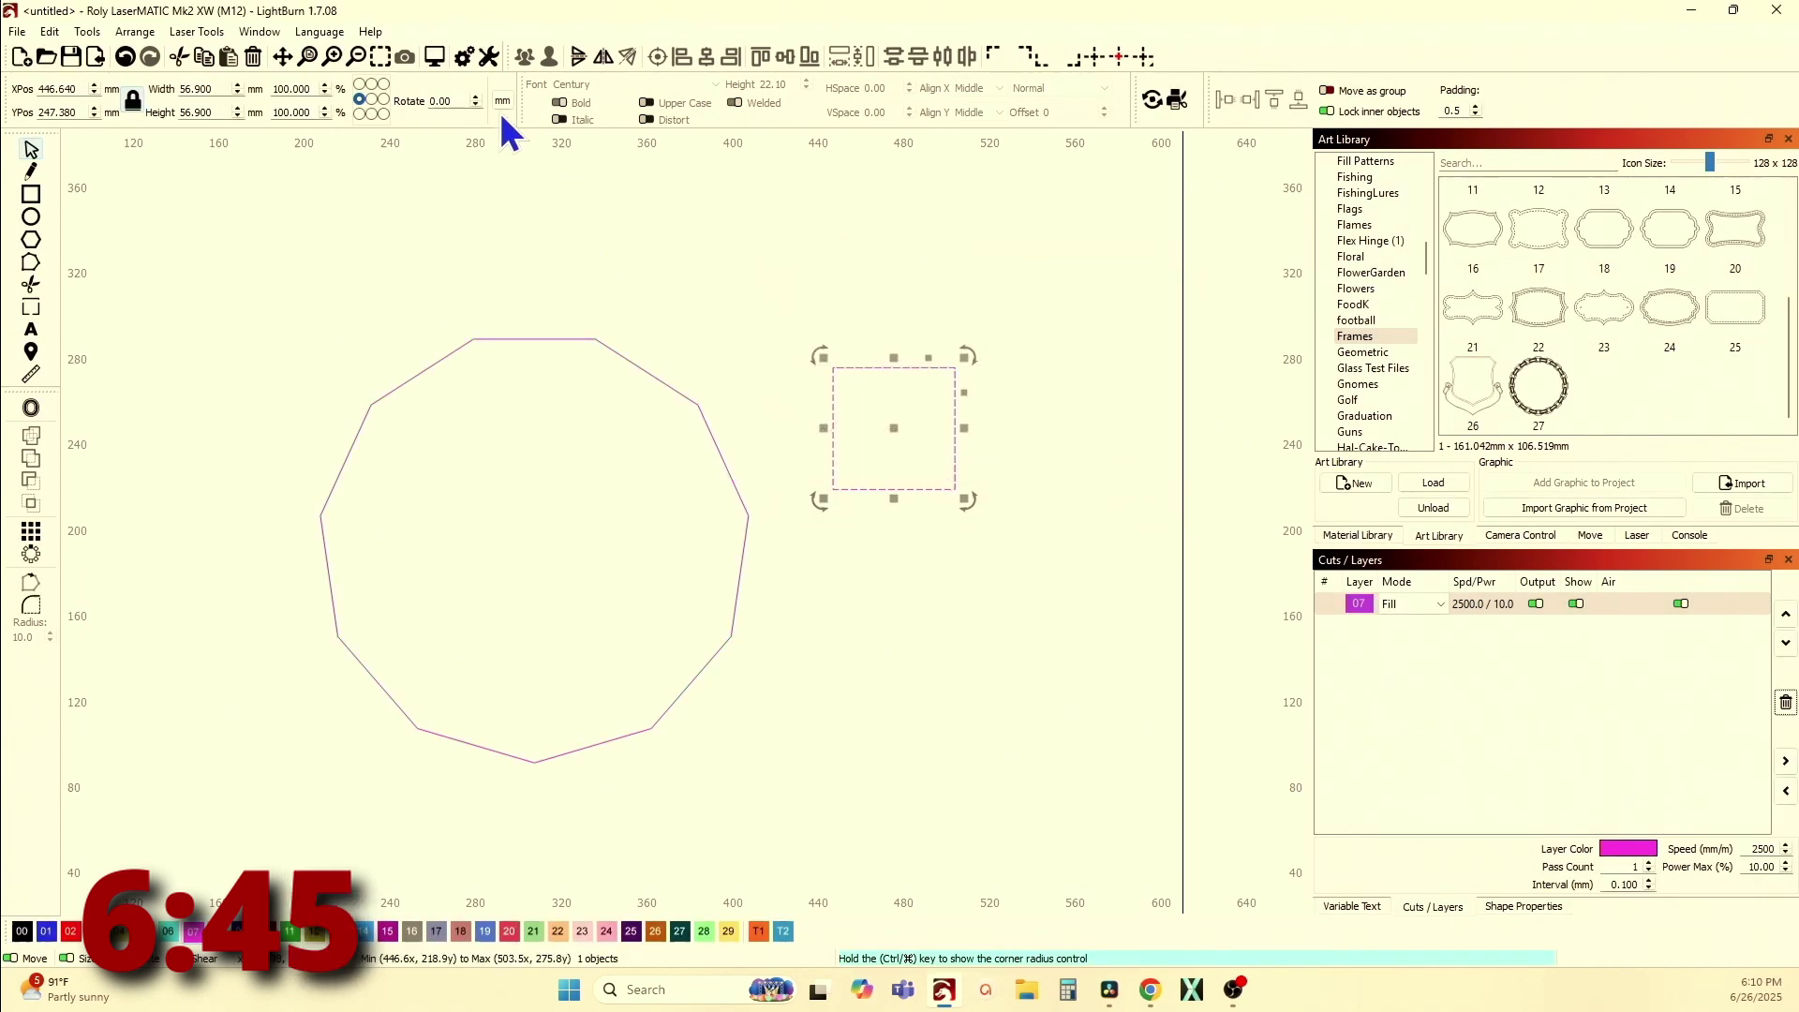
click(442, 101)
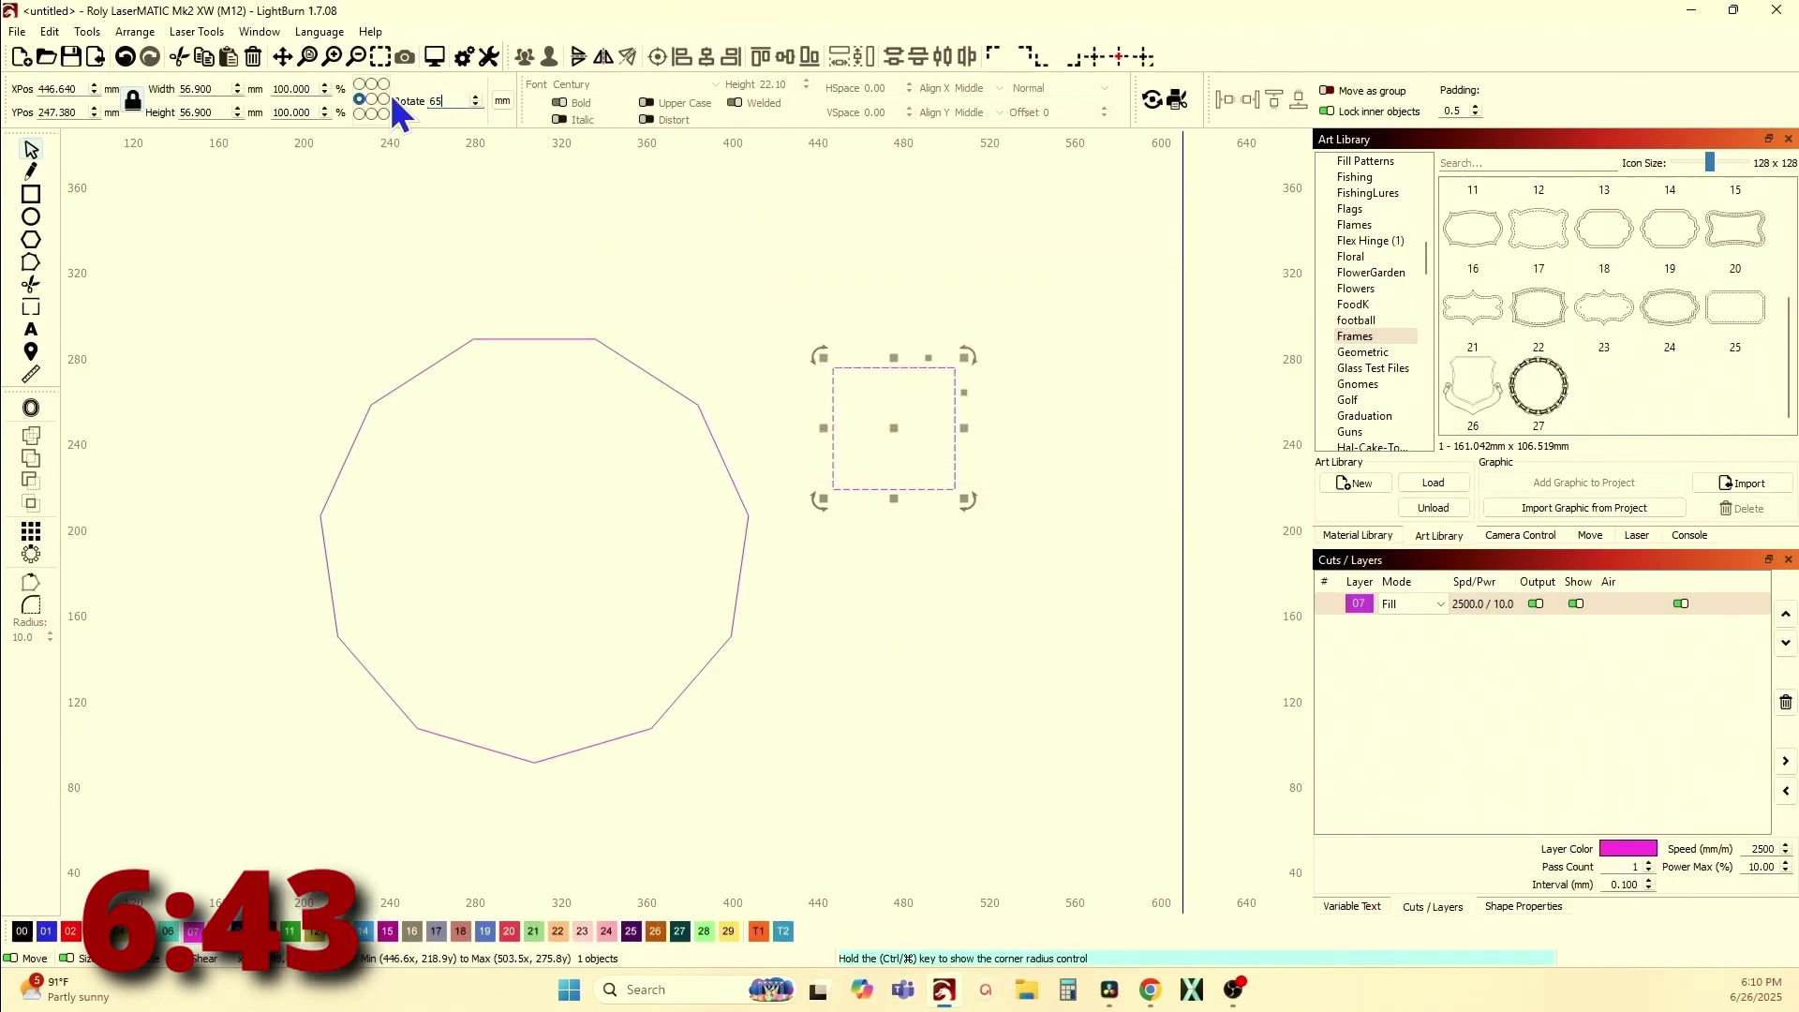
text(24.5)
key(Return)
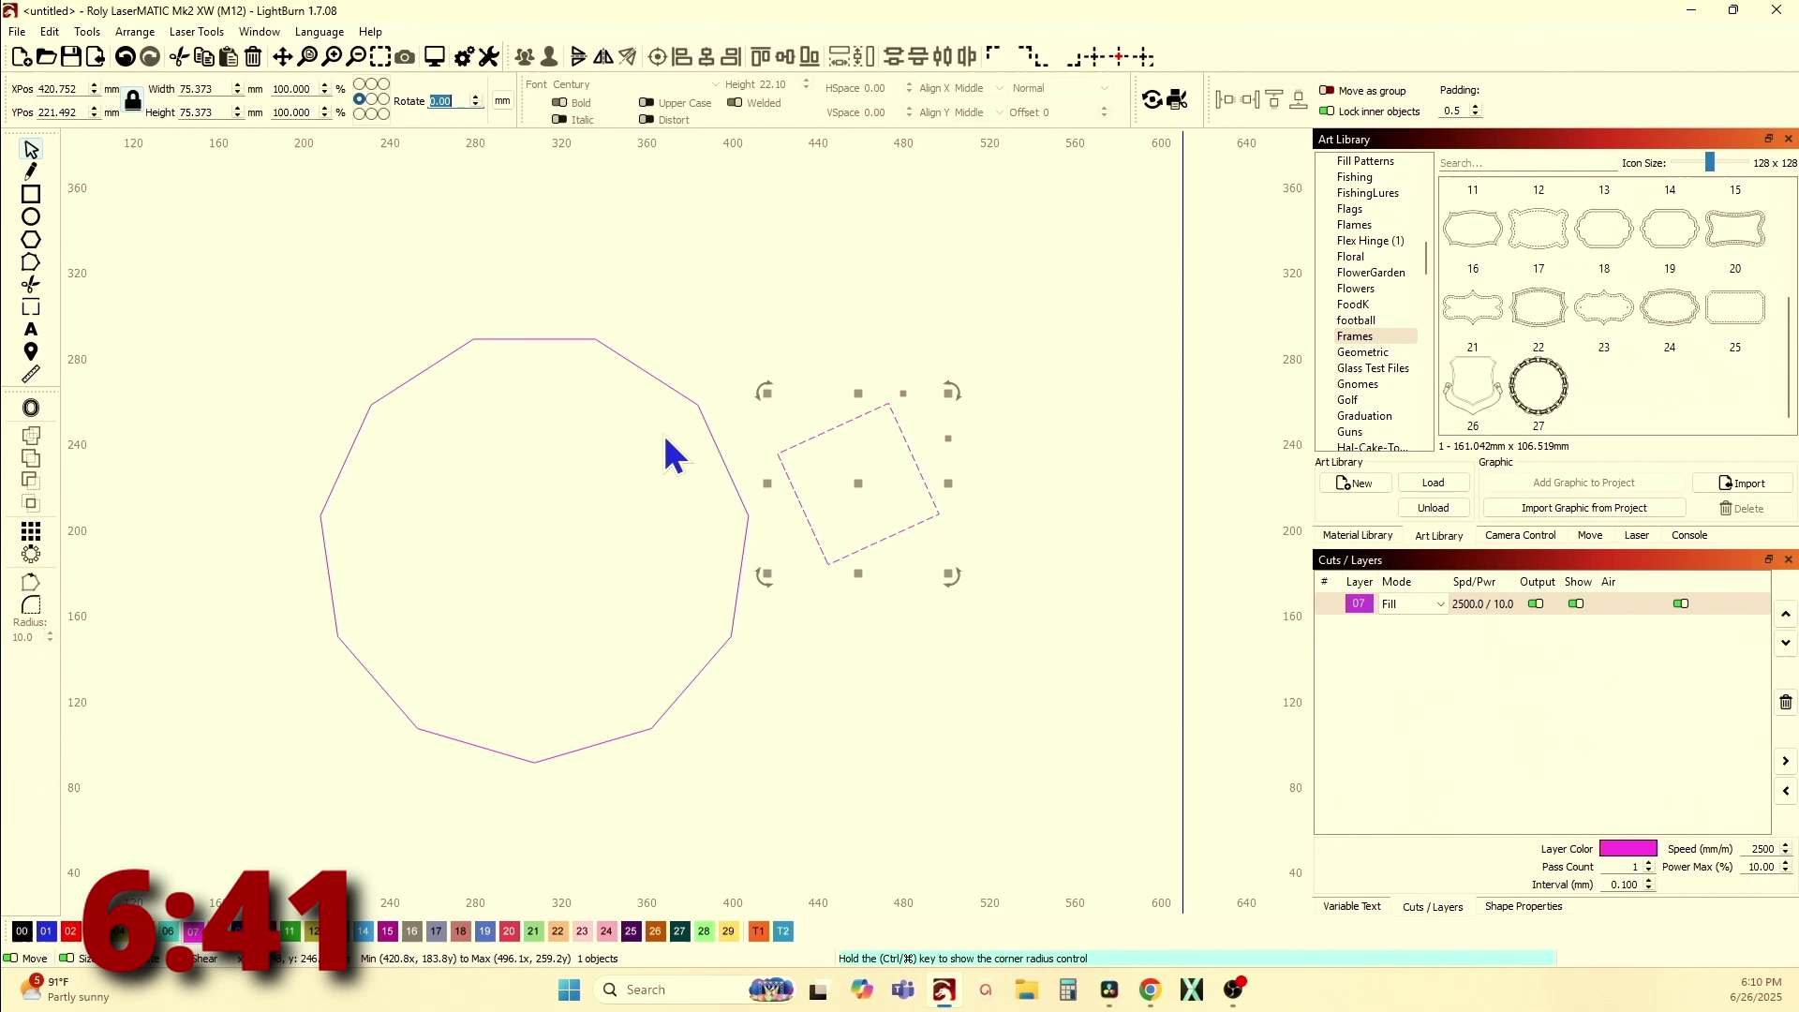
drag(778, 453, 699, 406)
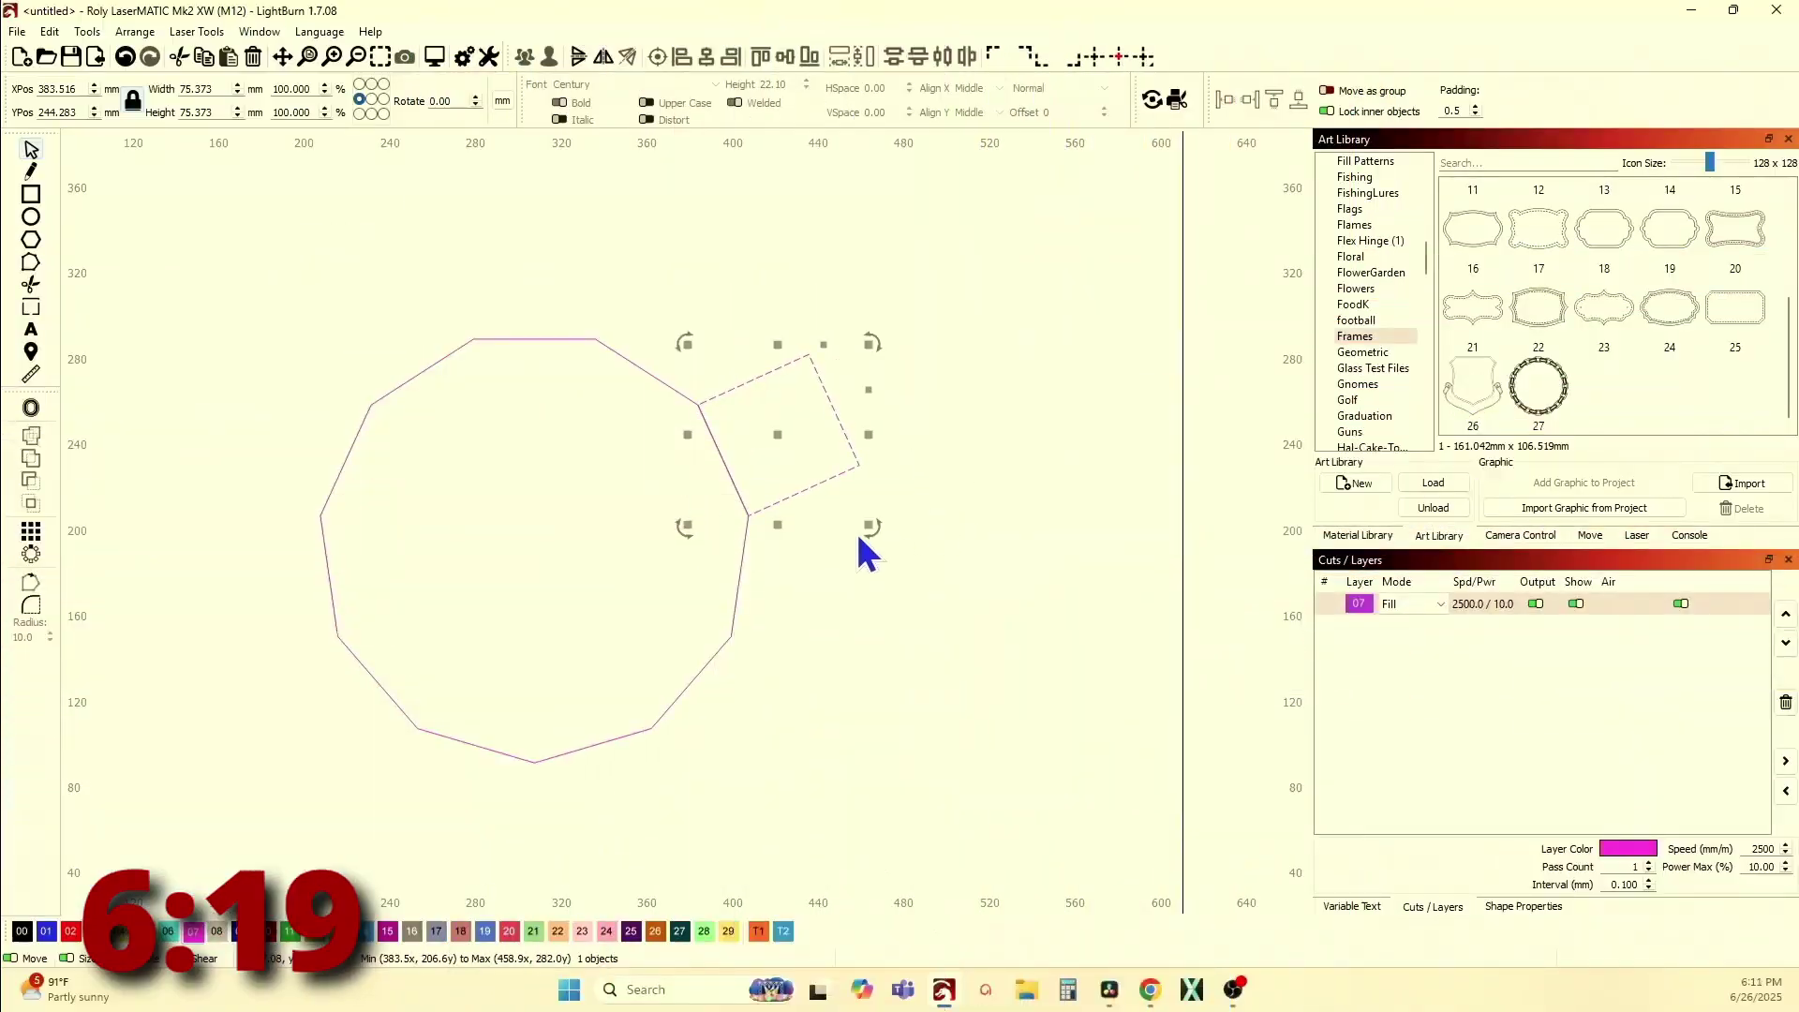
Delete the tilted square and reduce the polygon to ten sides
drag(798, 437, 799, 439)
key(Delete)
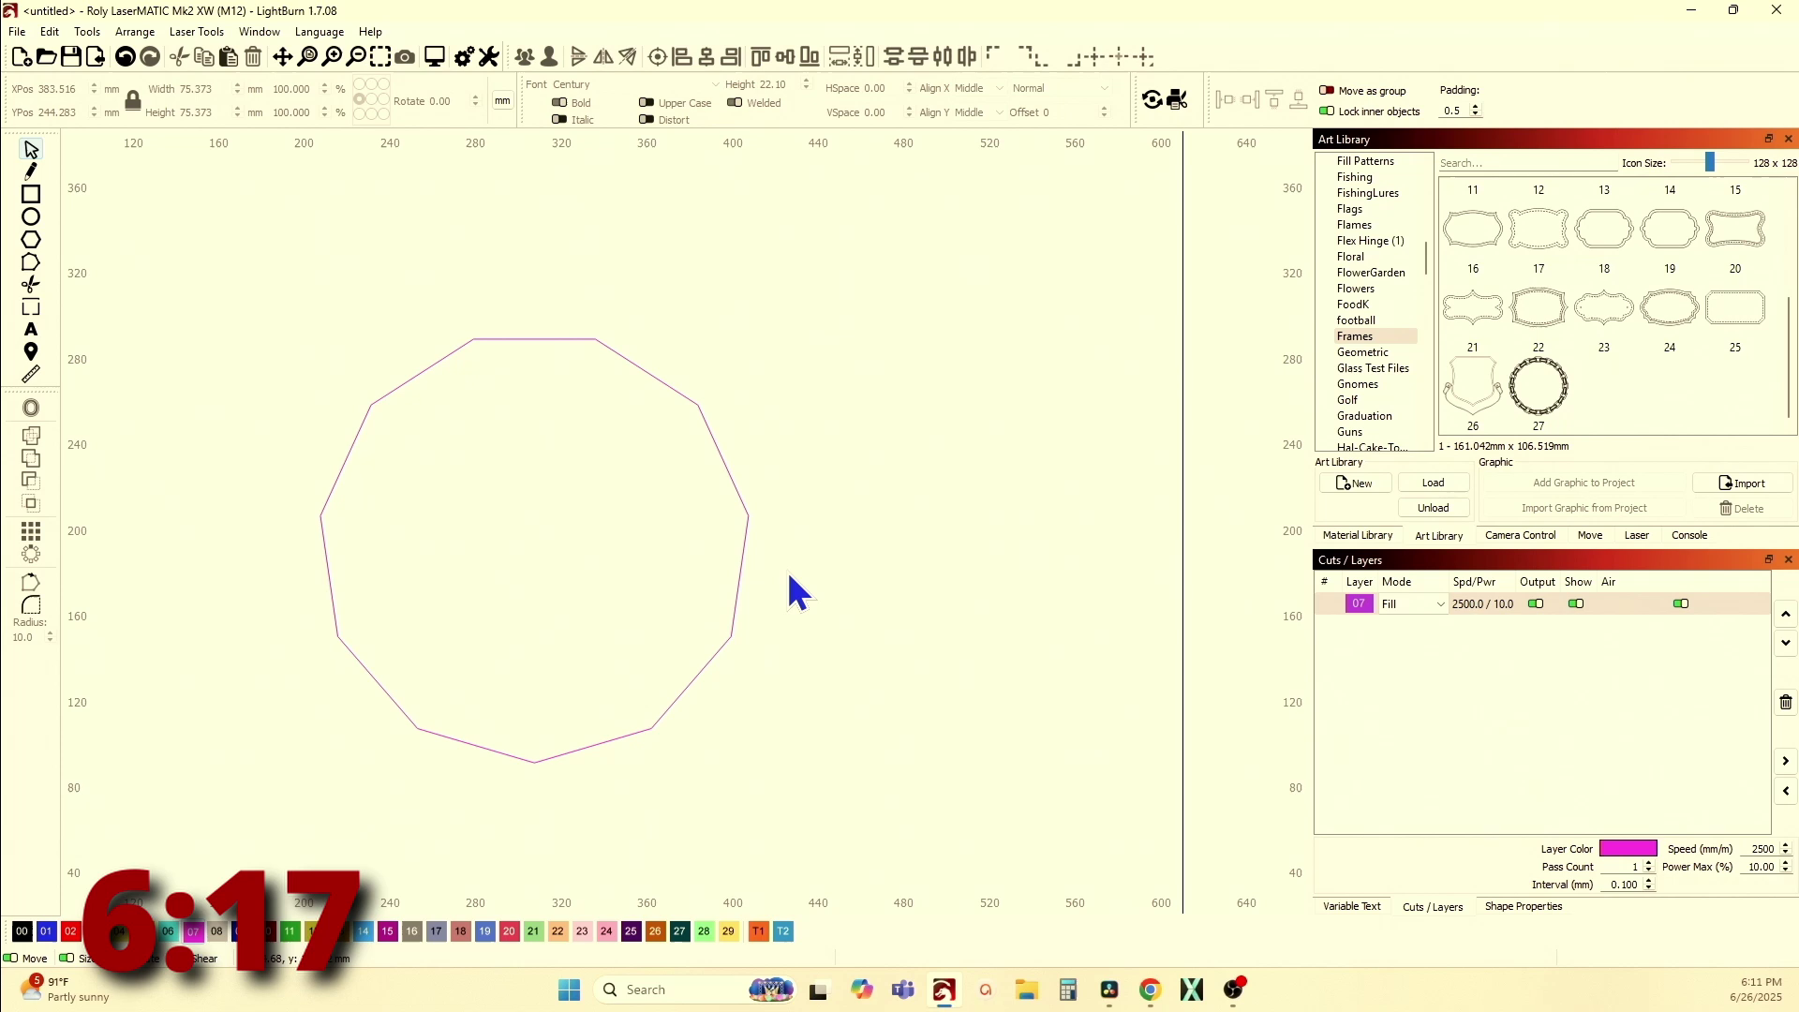
click(685, 520)
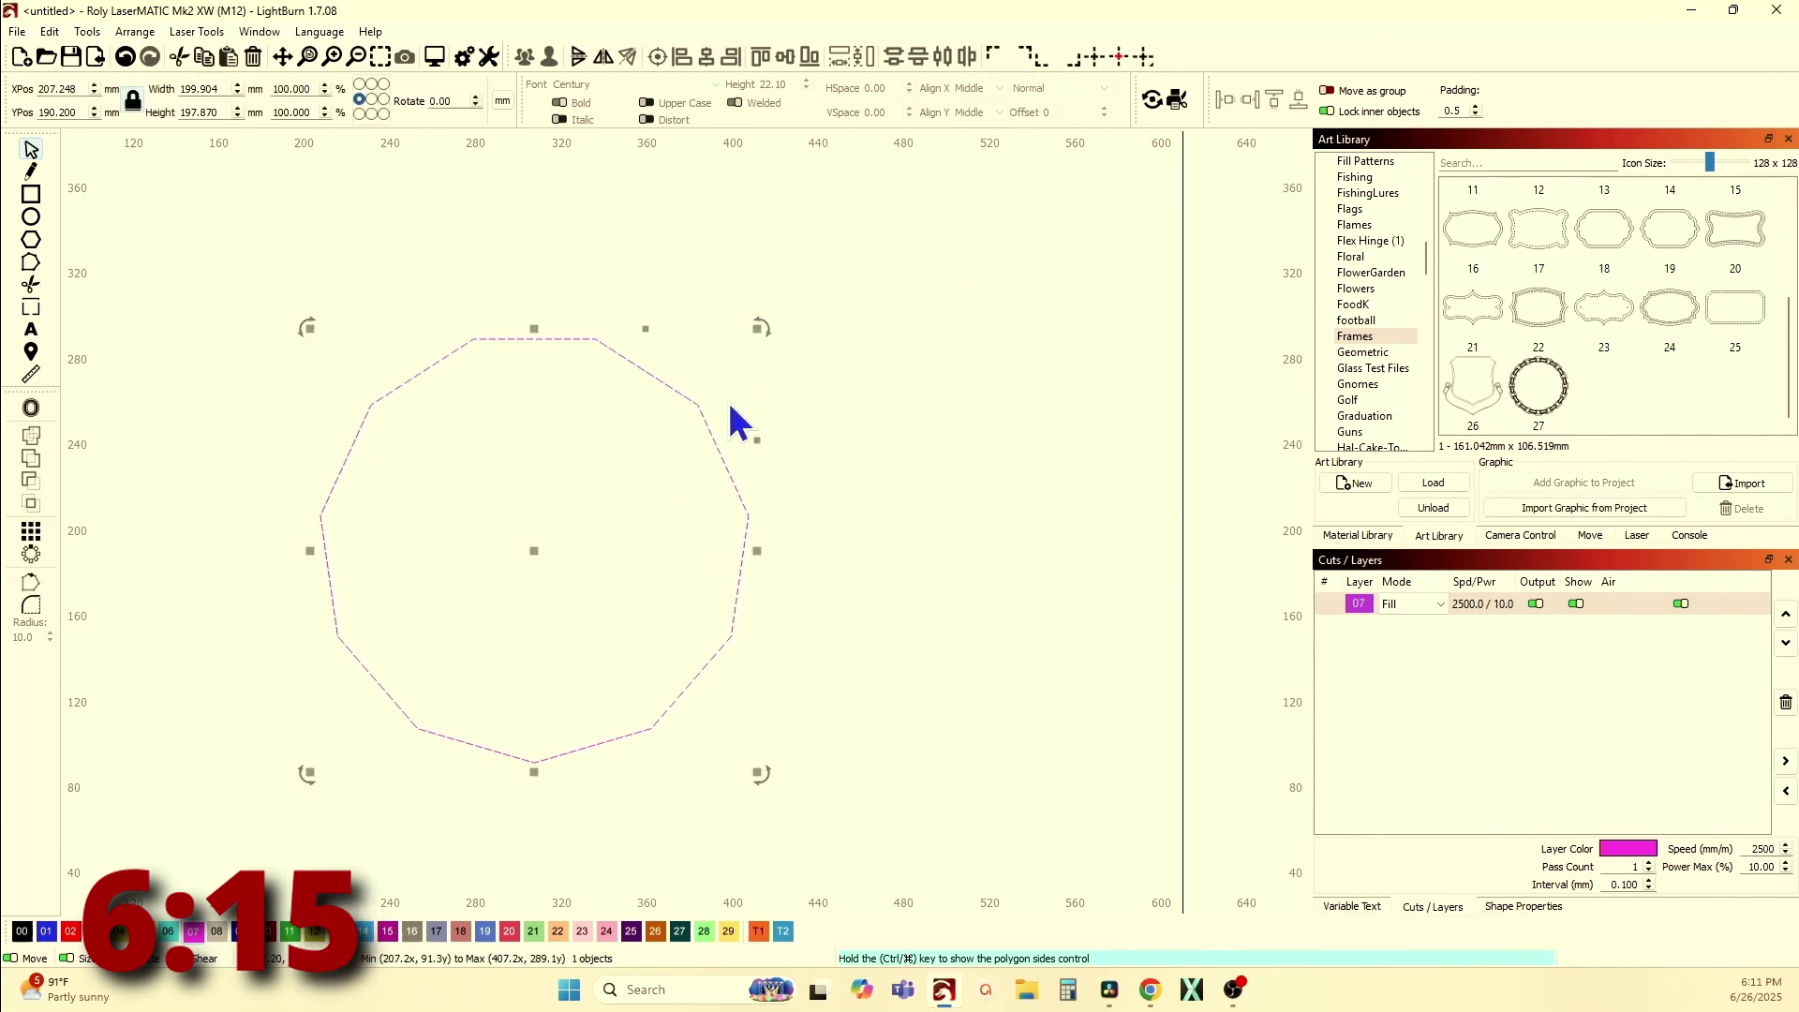
scroll(740, 398, down, 2)
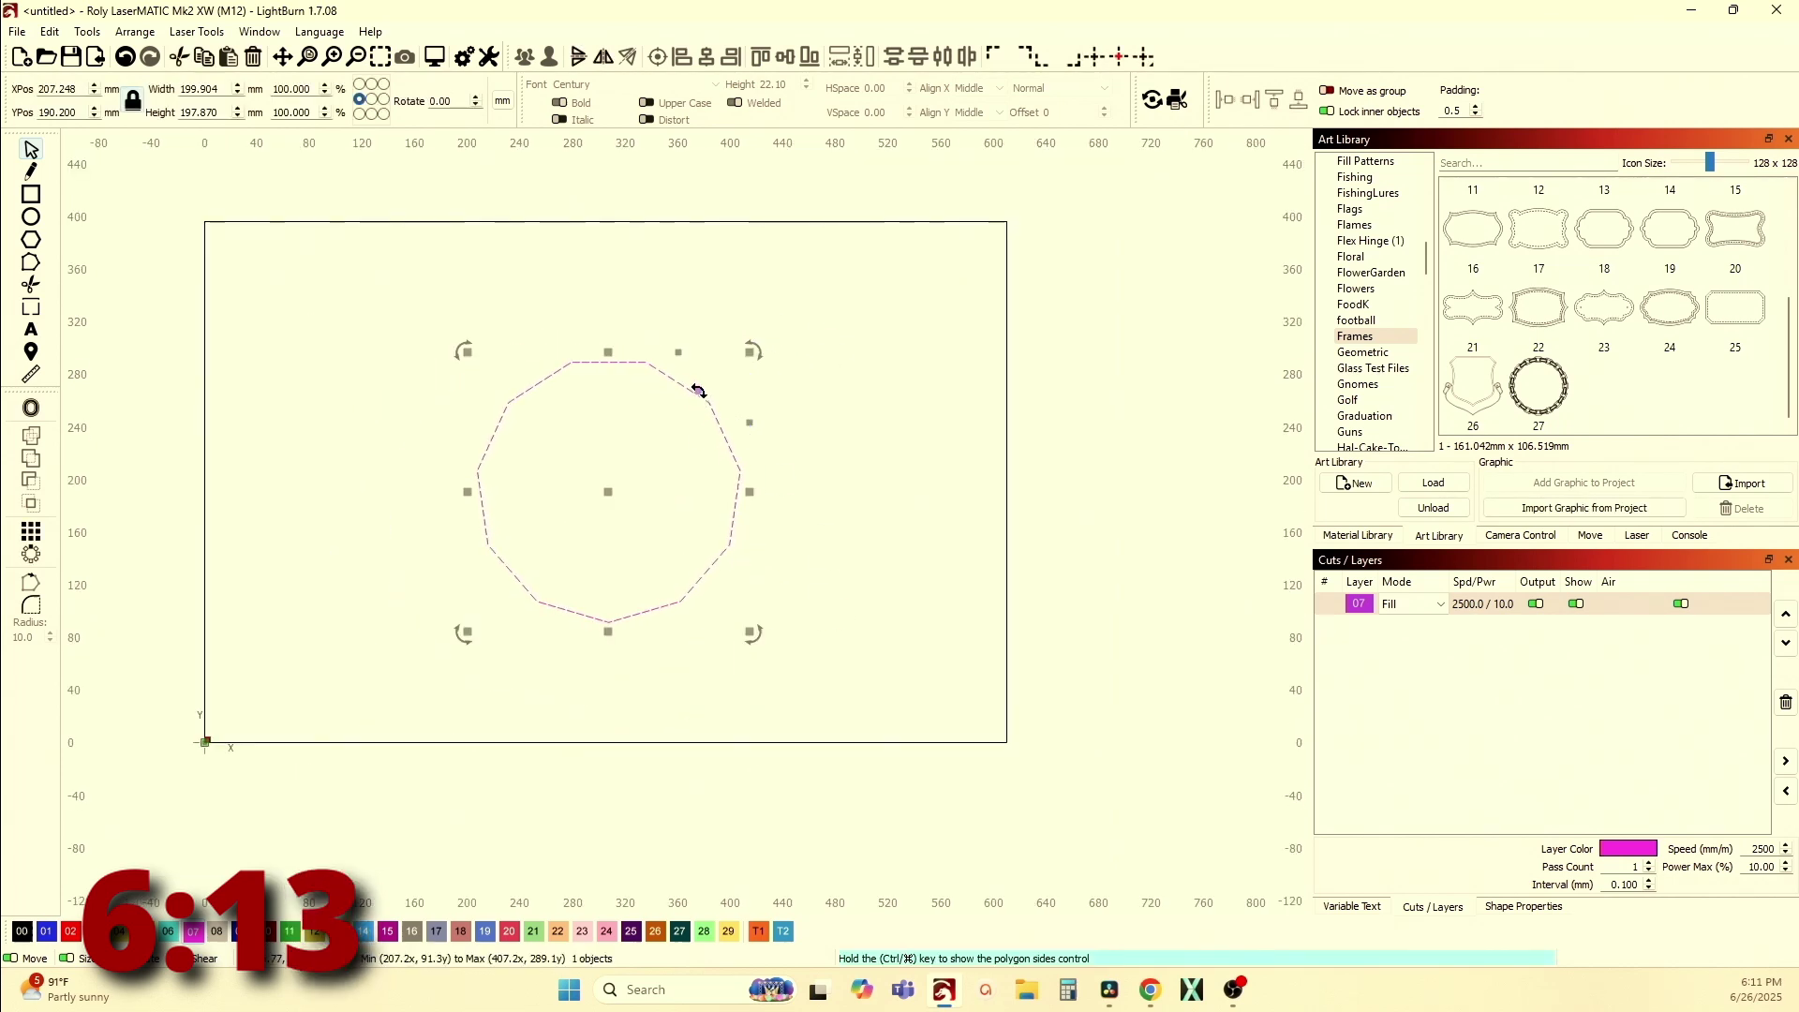
mouse_move(699, 386)
mouse_down()
mouse_move(750, 394)
mouse_move(627, 362)
mouse_move(674, 382)
mouse_up()
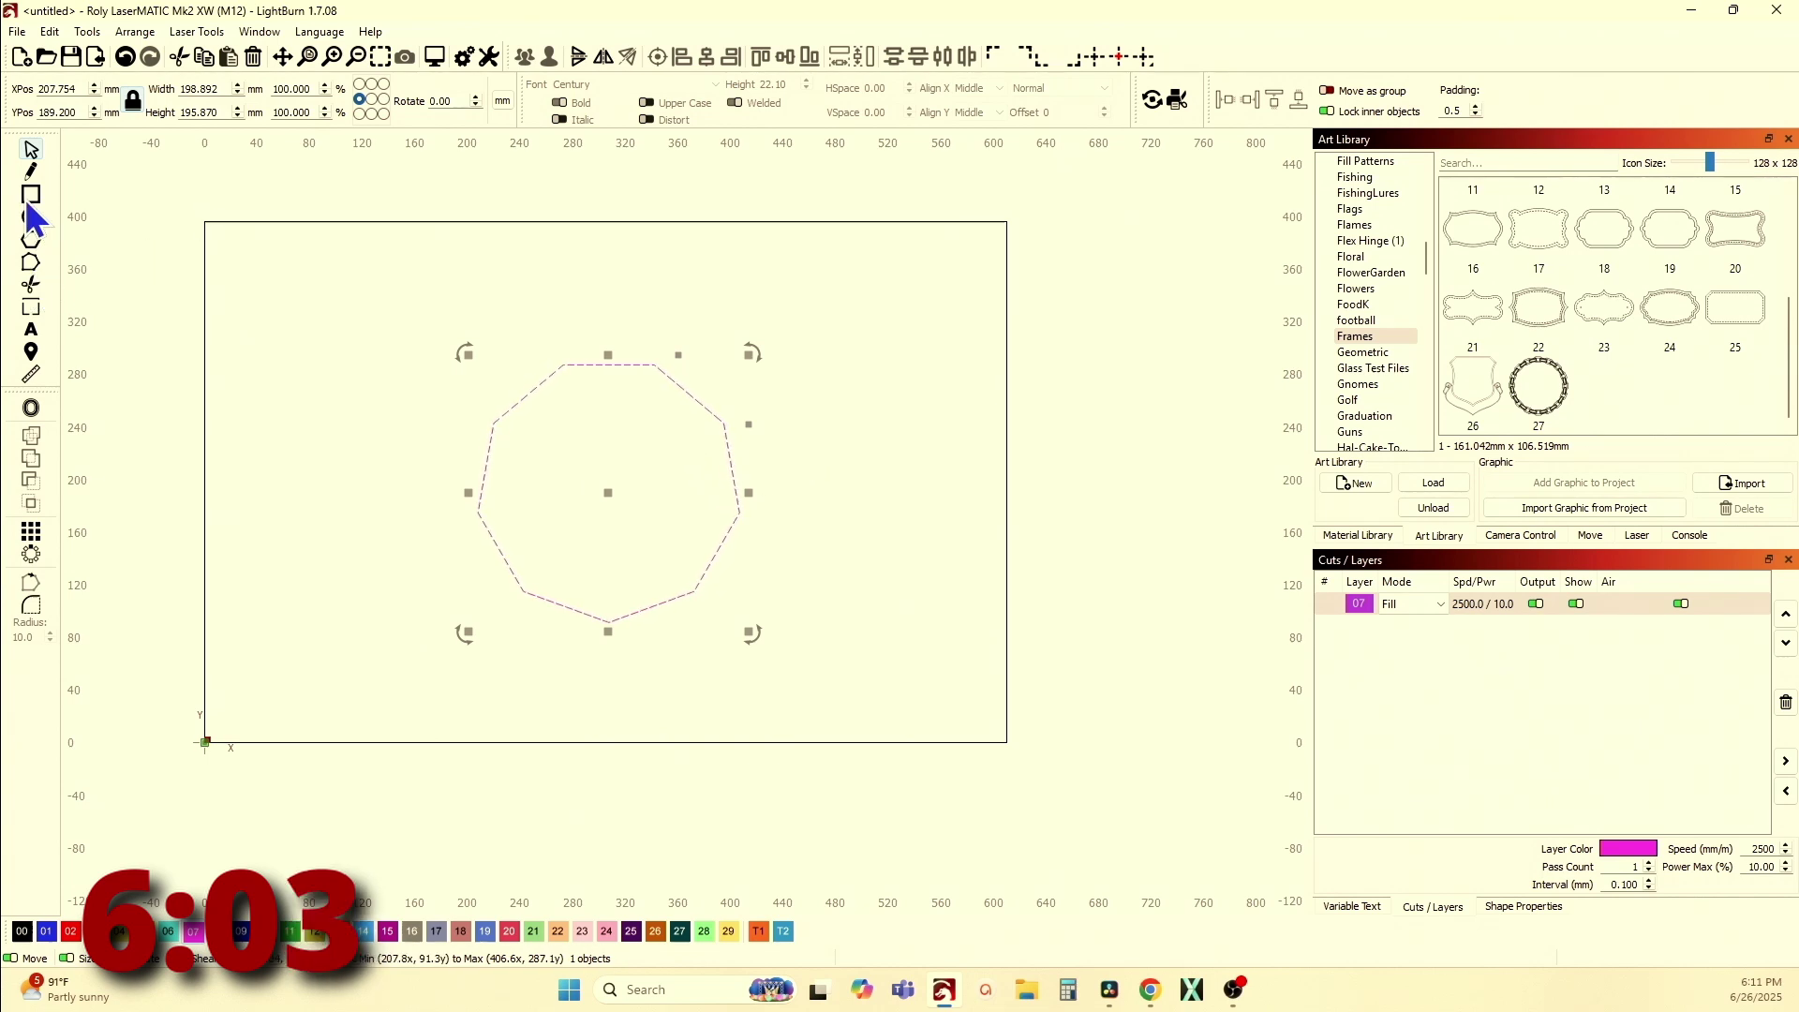
scroll(900, 510, up, 5)
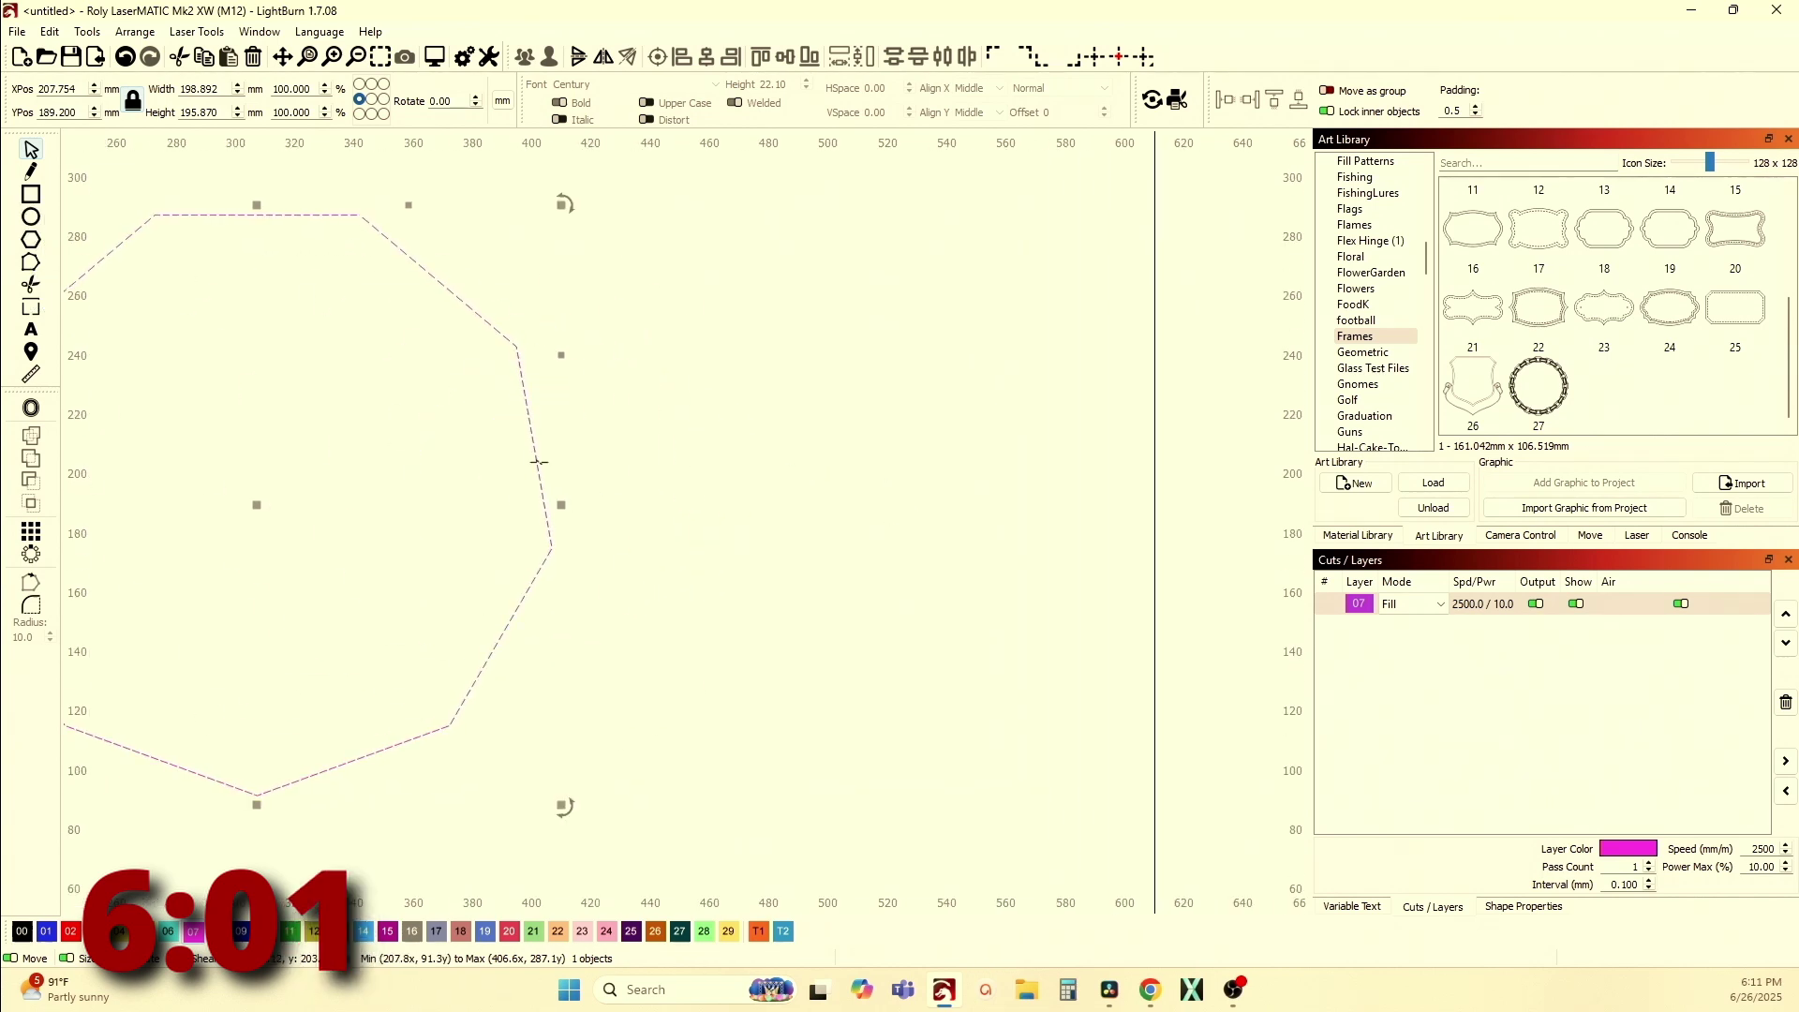
click(31, 194)
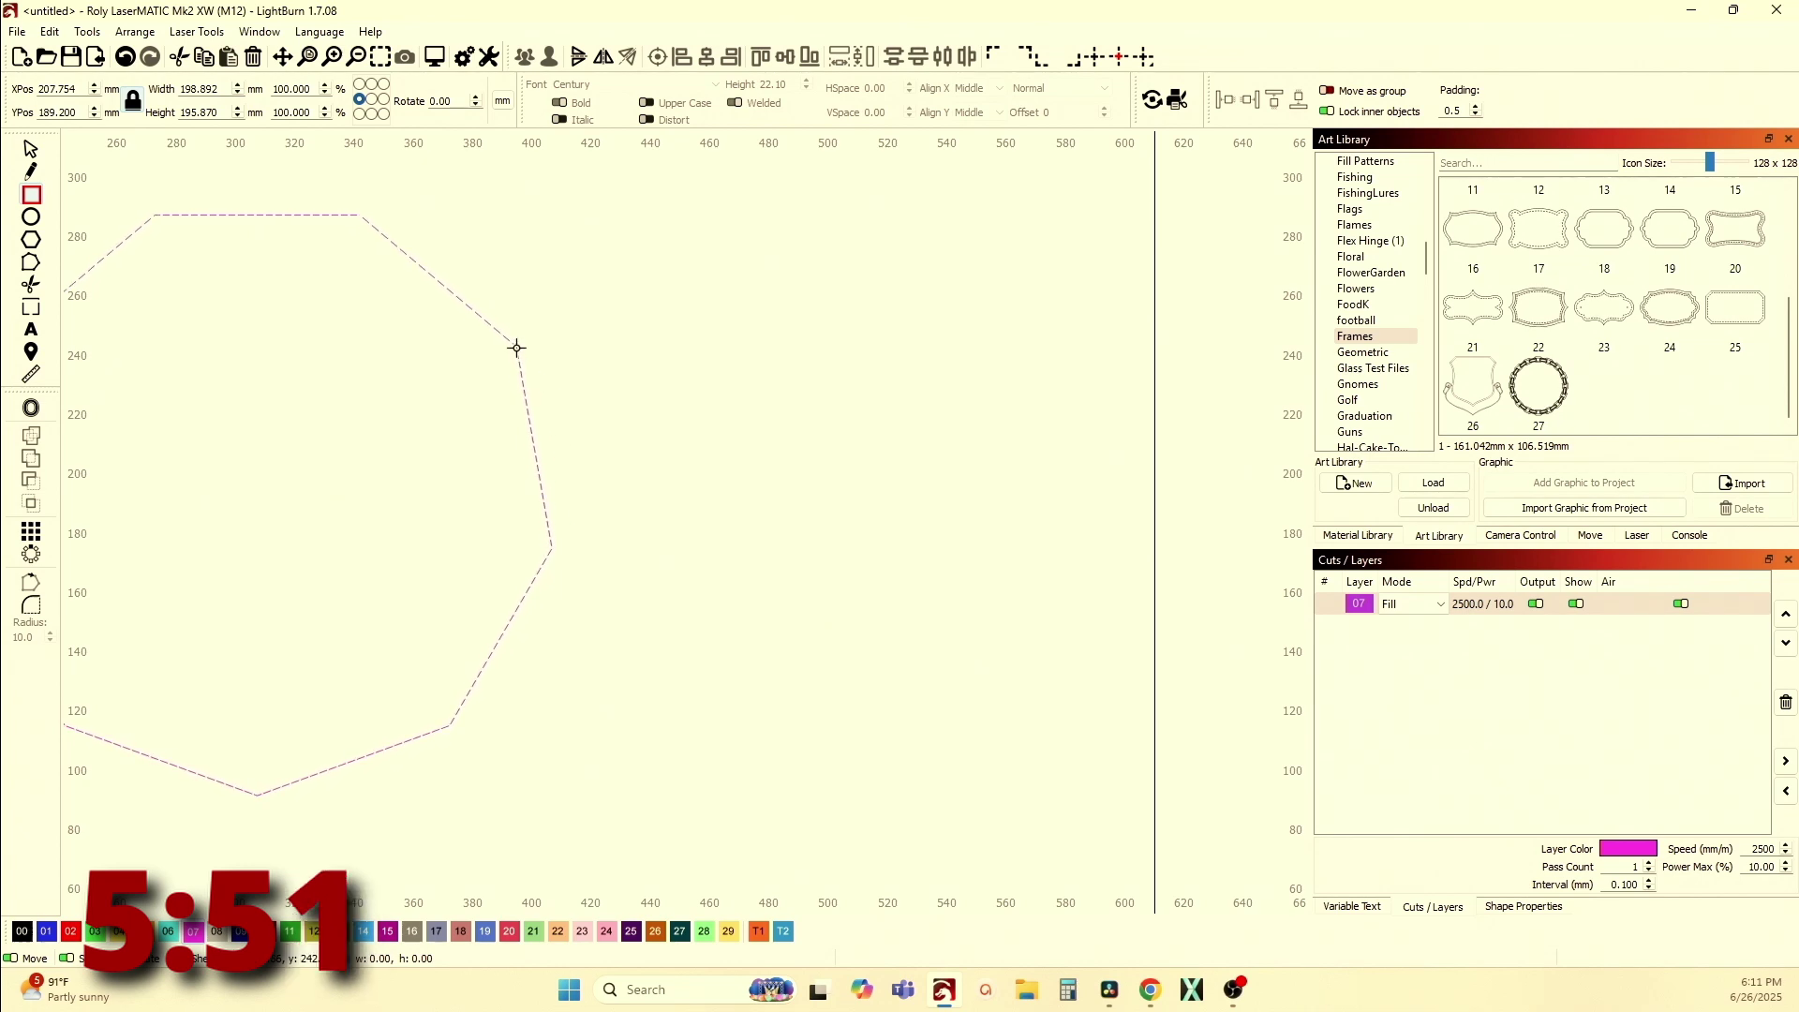
Draw a 29.7 mm square at the polygon's upper-right corner and start Two-Point Rotate / Scale on it
drag(583, 419, 598, 440)
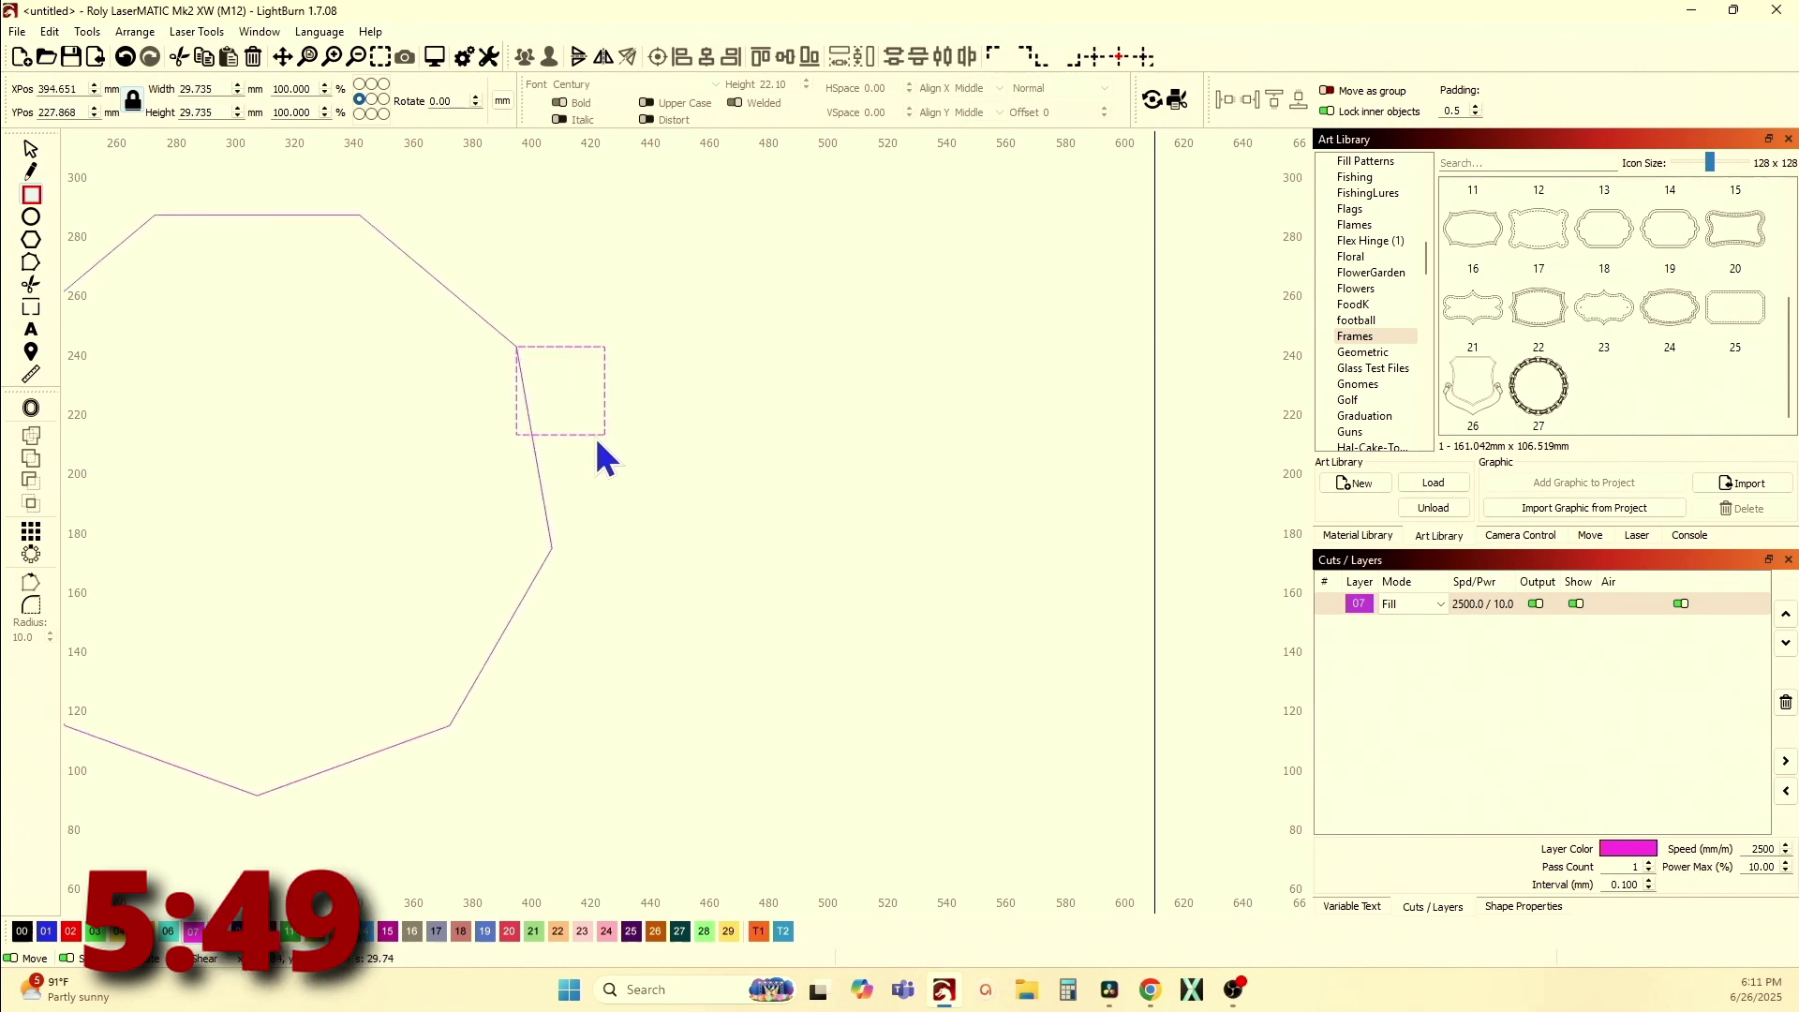
click(31, 149)
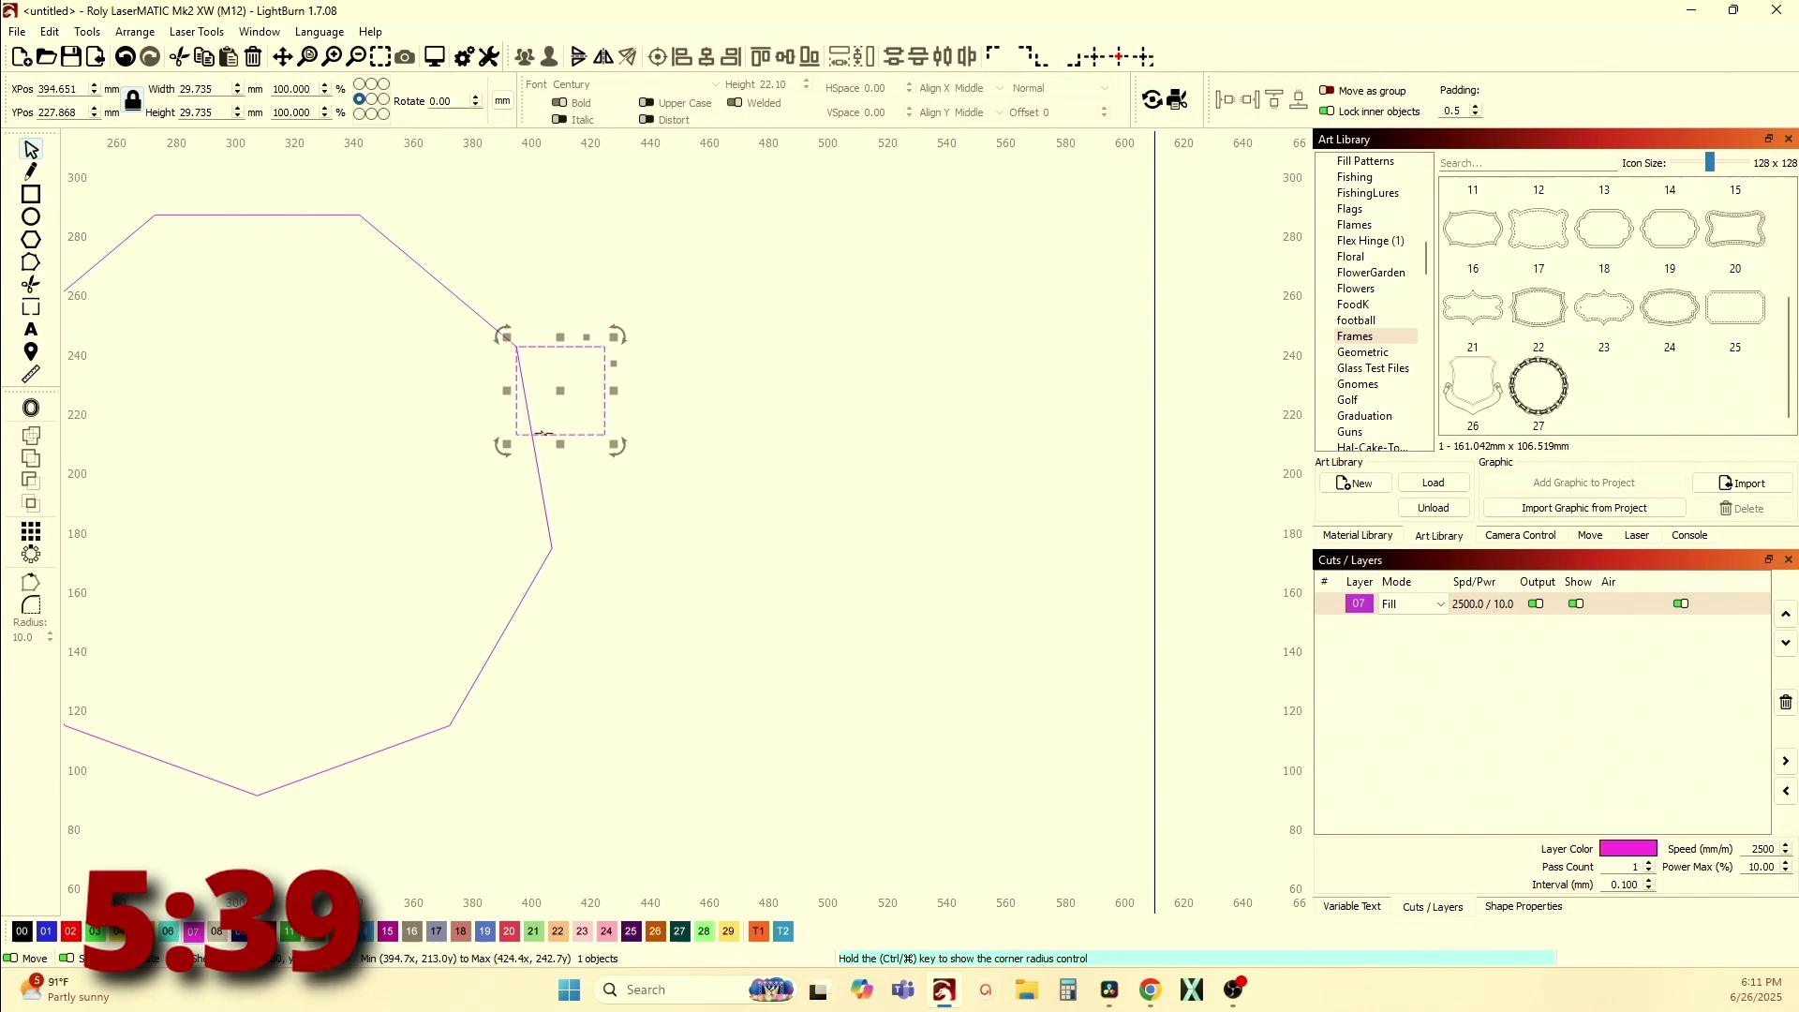
click(135, 31)
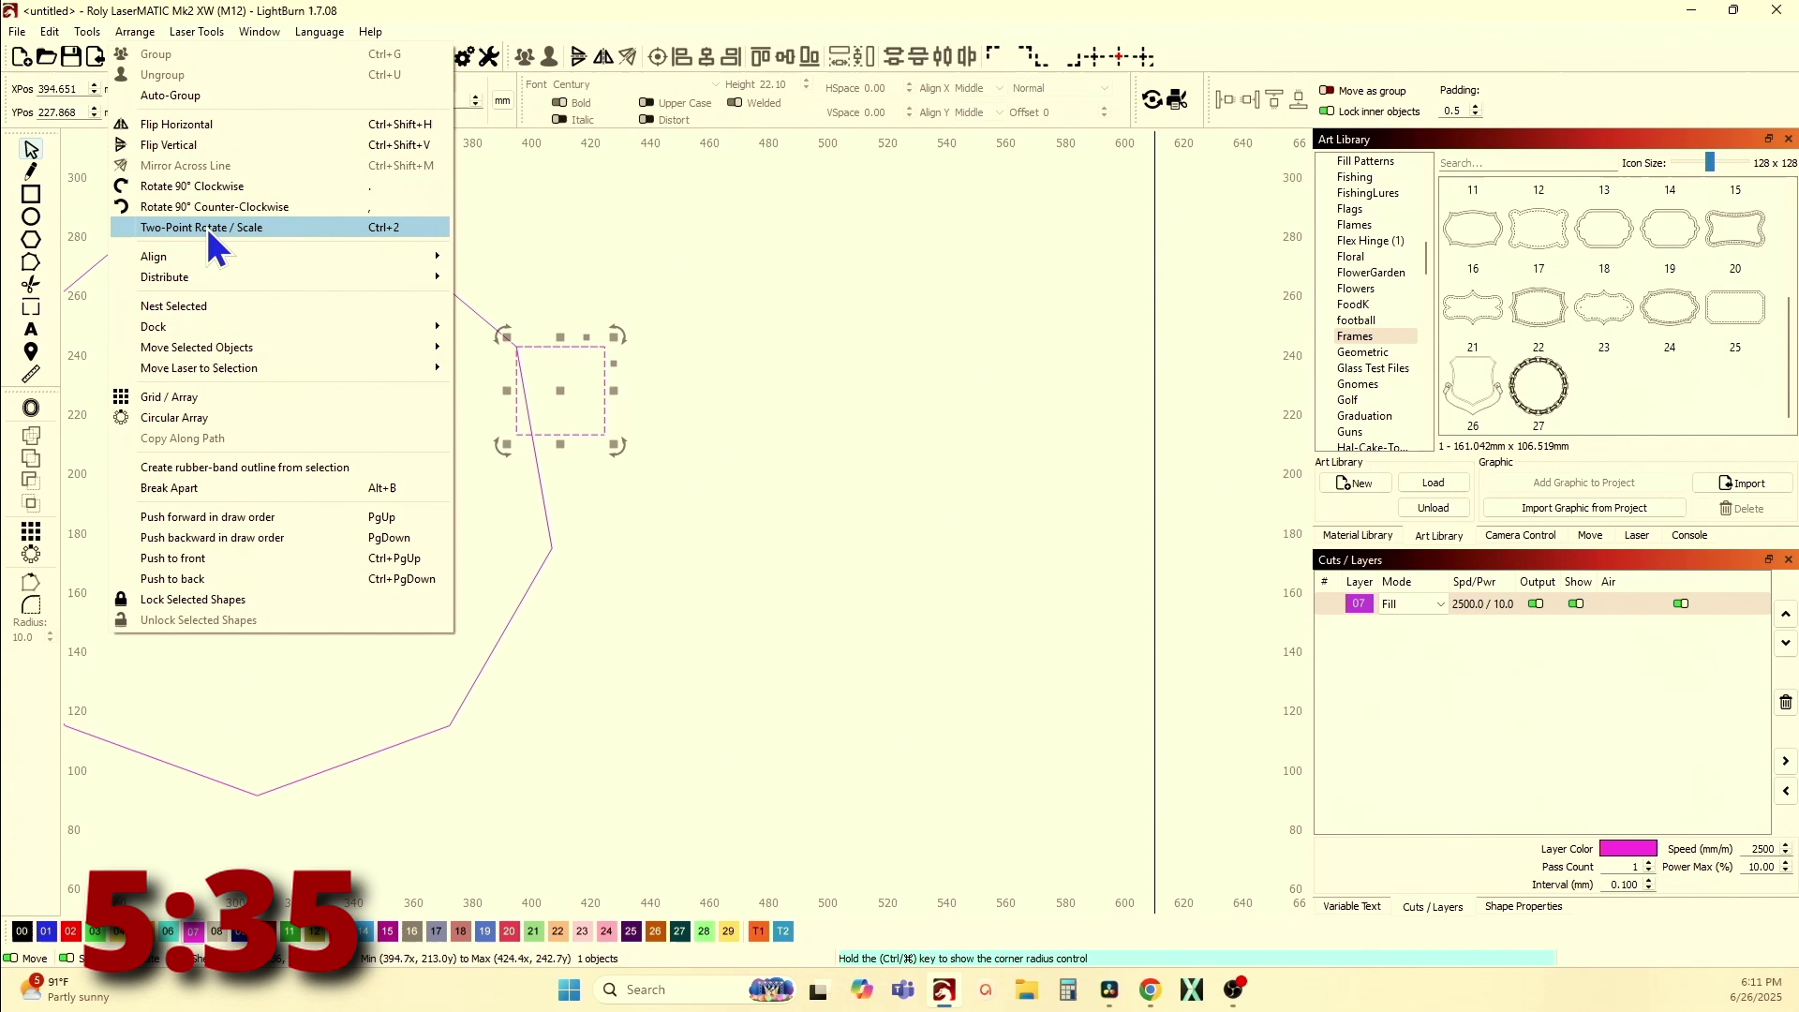
click(374, 225)
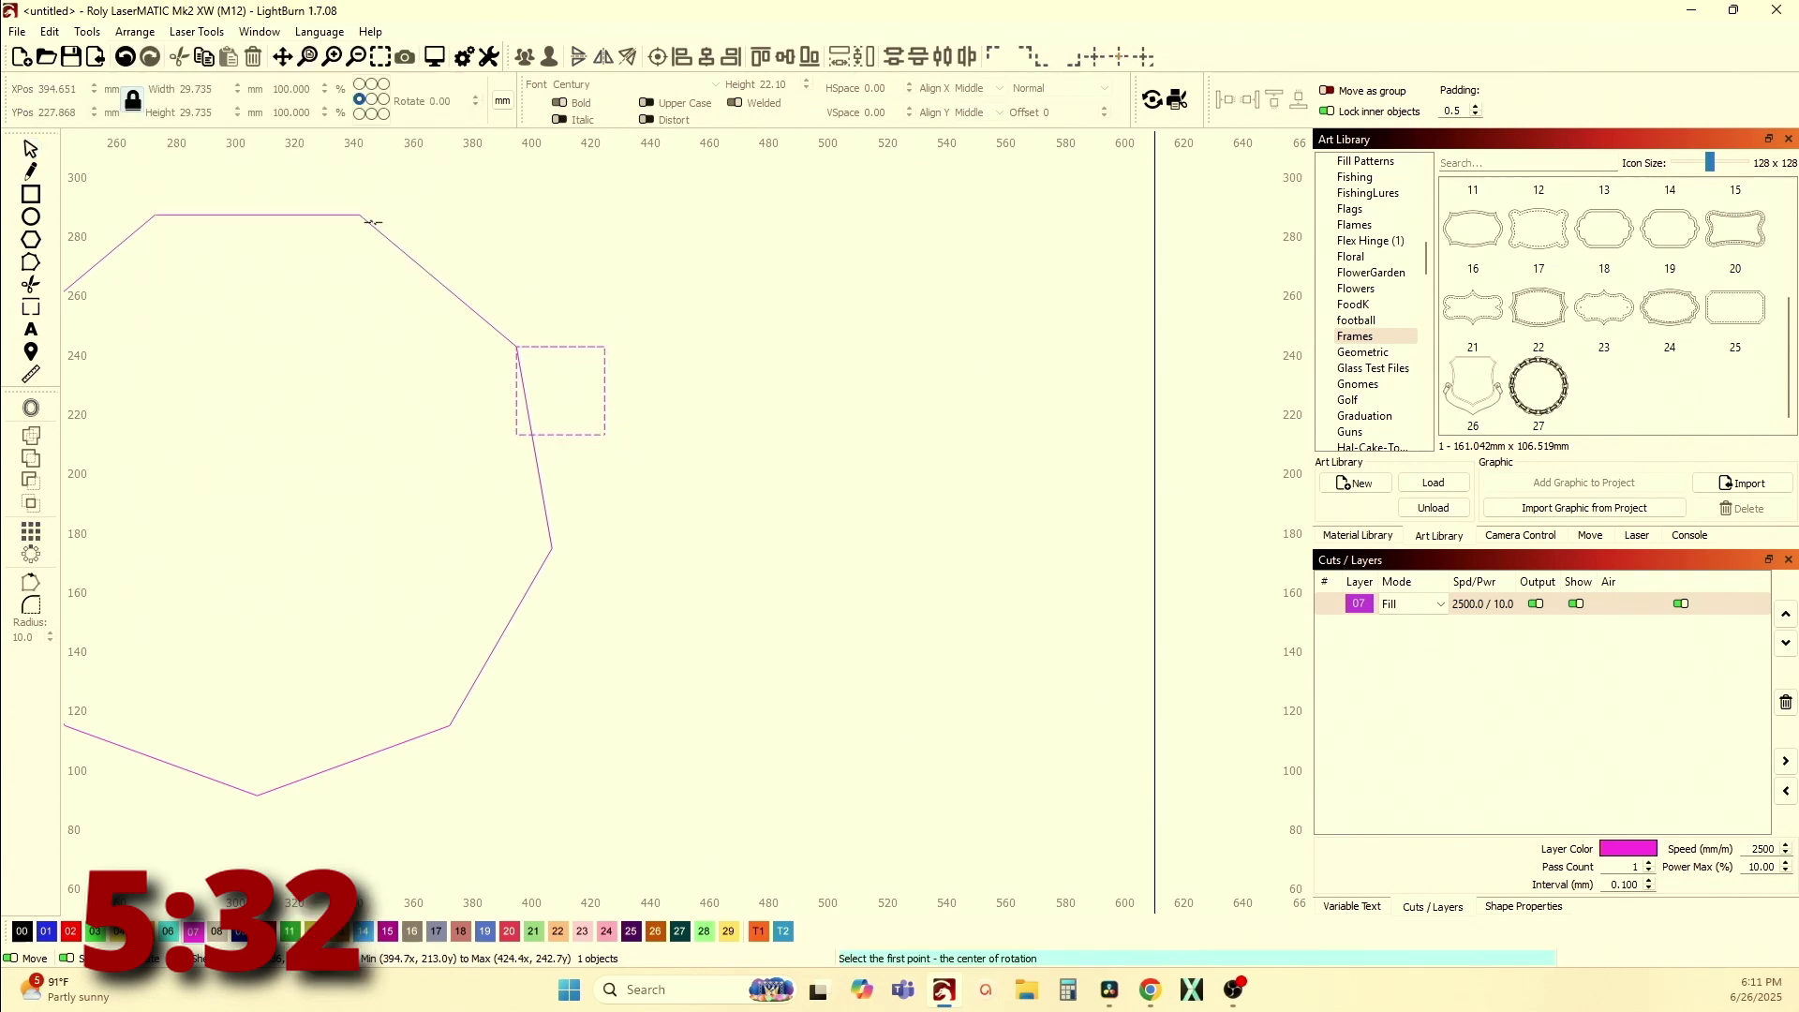
Pivot the square on the decagon's upper-right corner and swing it through various trial angles
click(517, 347)
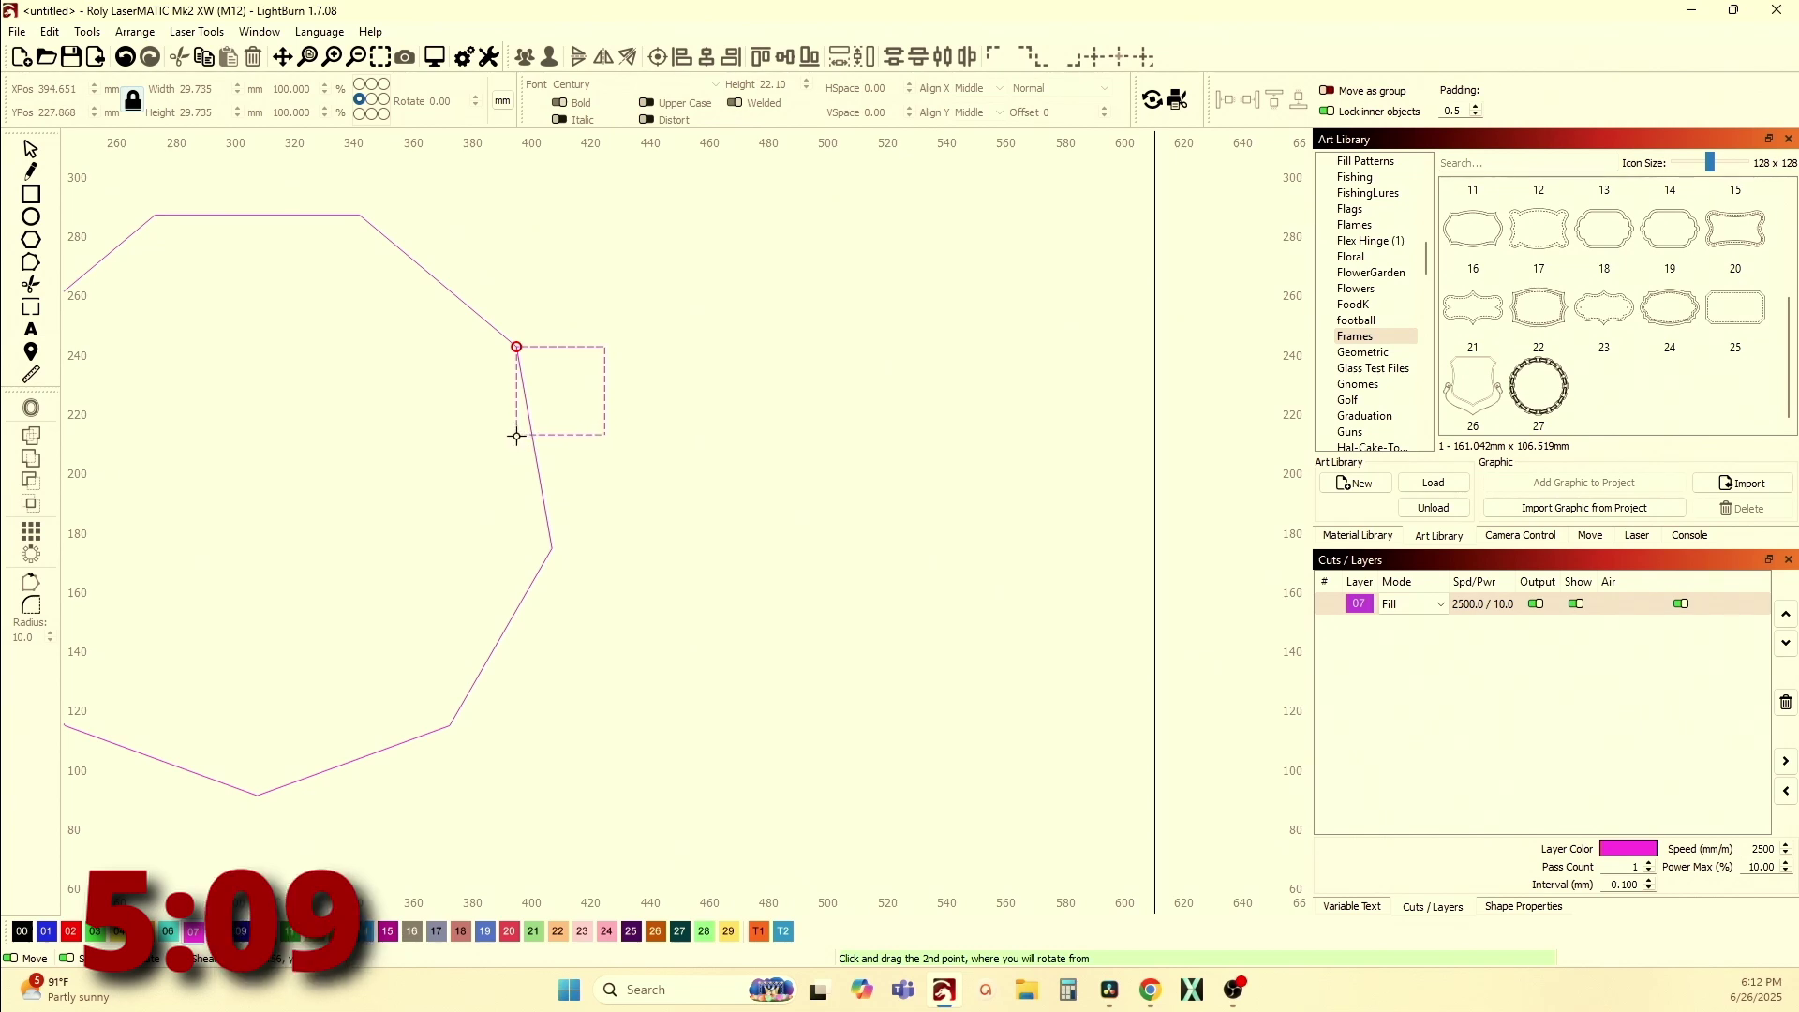
mouse_move(516, 435)
mouse_down()
mouse_move(751, 390)
mouse_move(691, 289)
mouse_move(521, 460)
mouse_up()
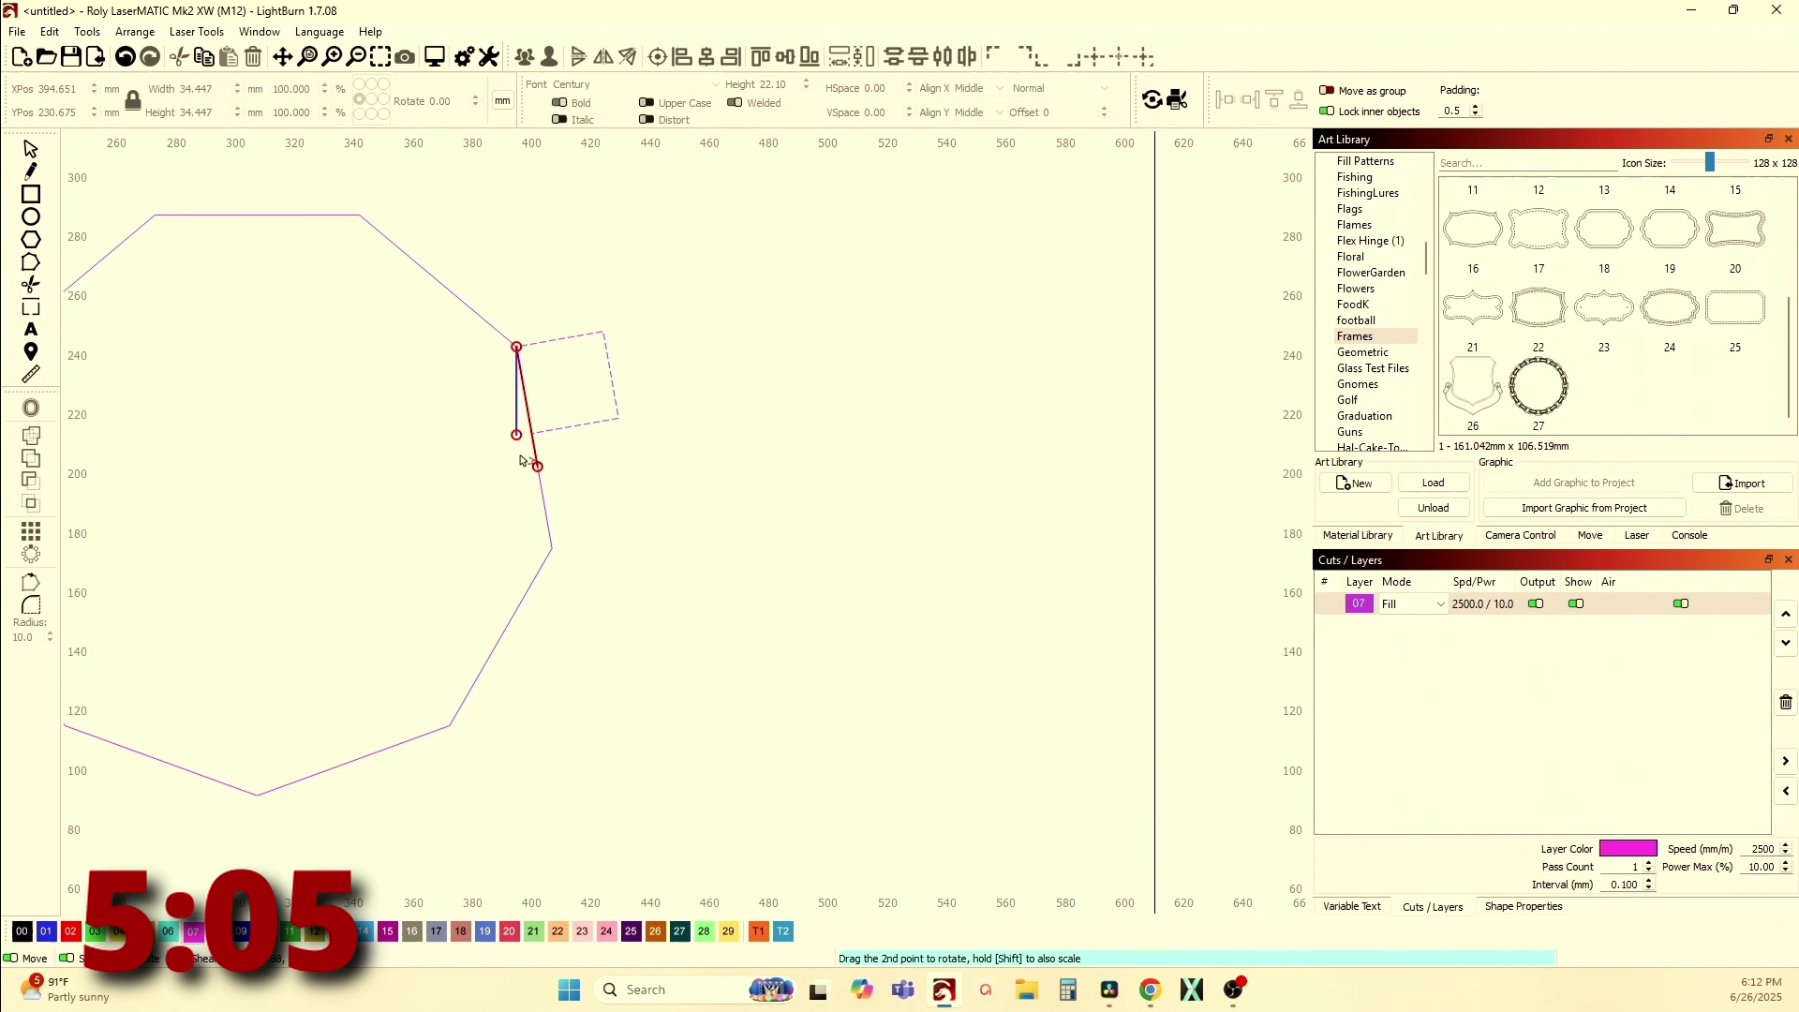
drag(391, 285, 570, 393)
drag(658, 446, 428, 325)
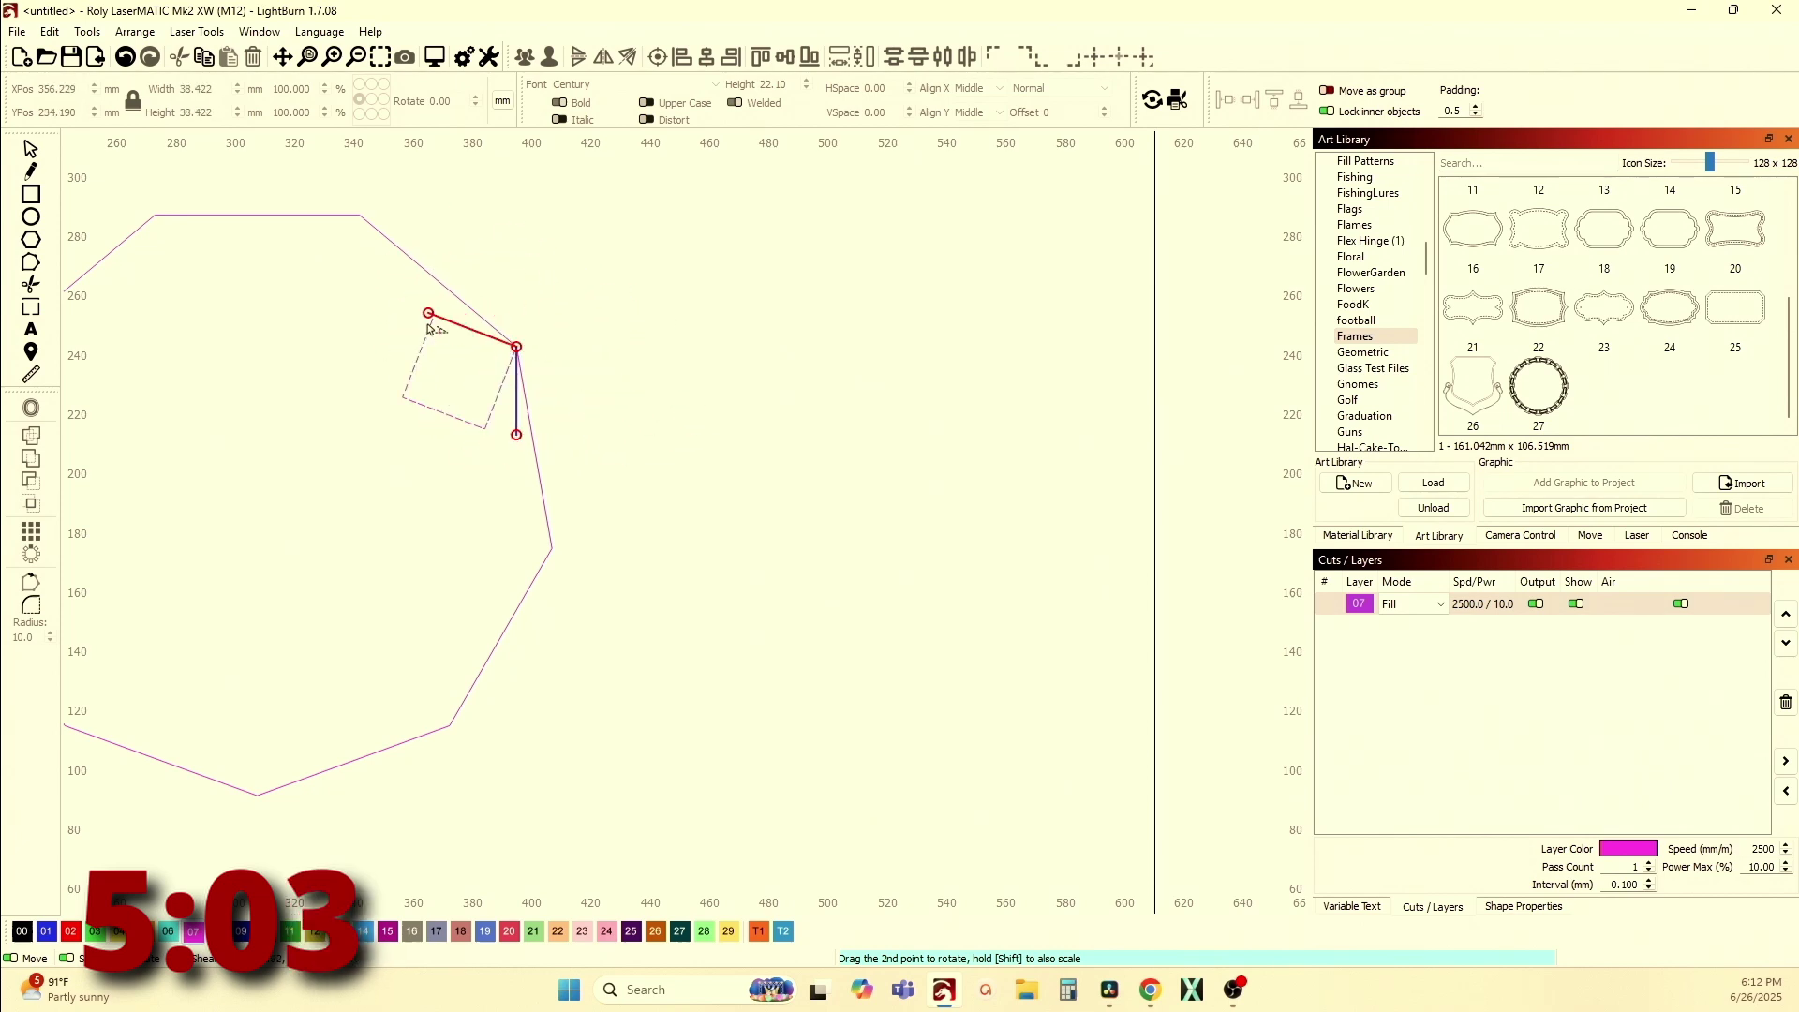
drag(640, 289, 446, 380)
drag(646, 325, 468, 360)
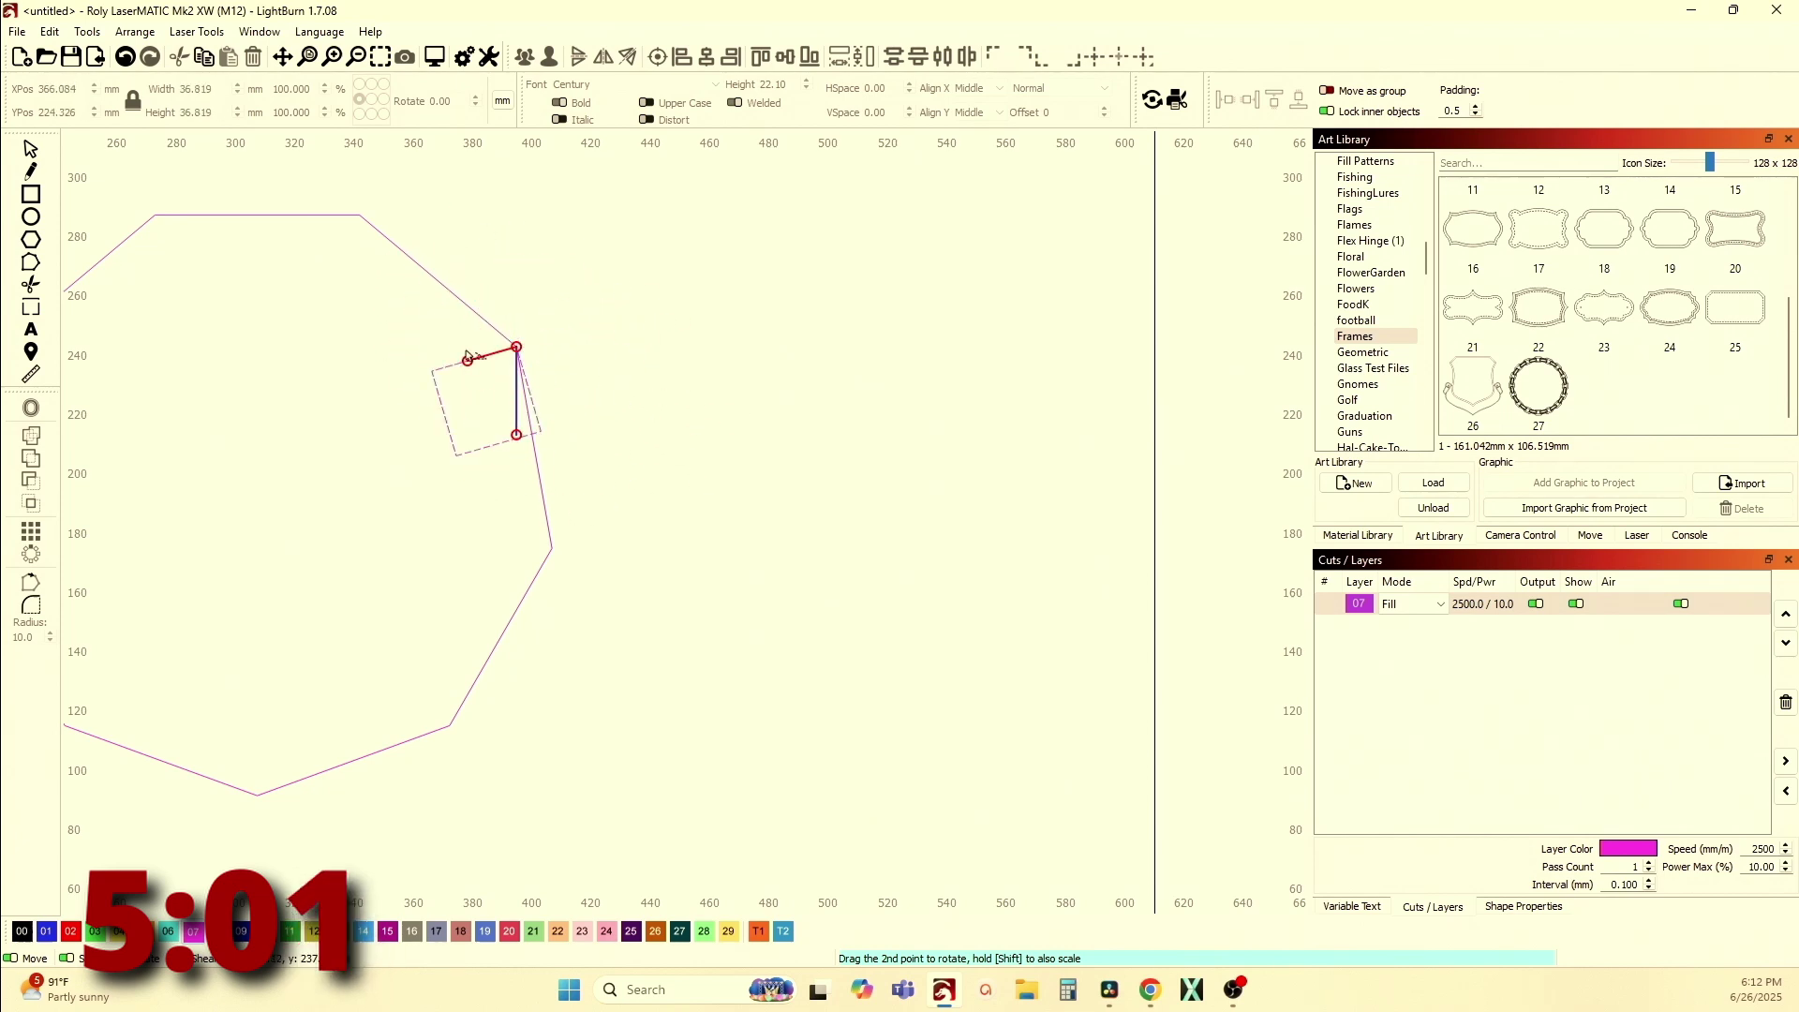
drag(649, 383, 490, 408)
drag(634, 506, 791, 394)
drag(617, 269, 628, 467)
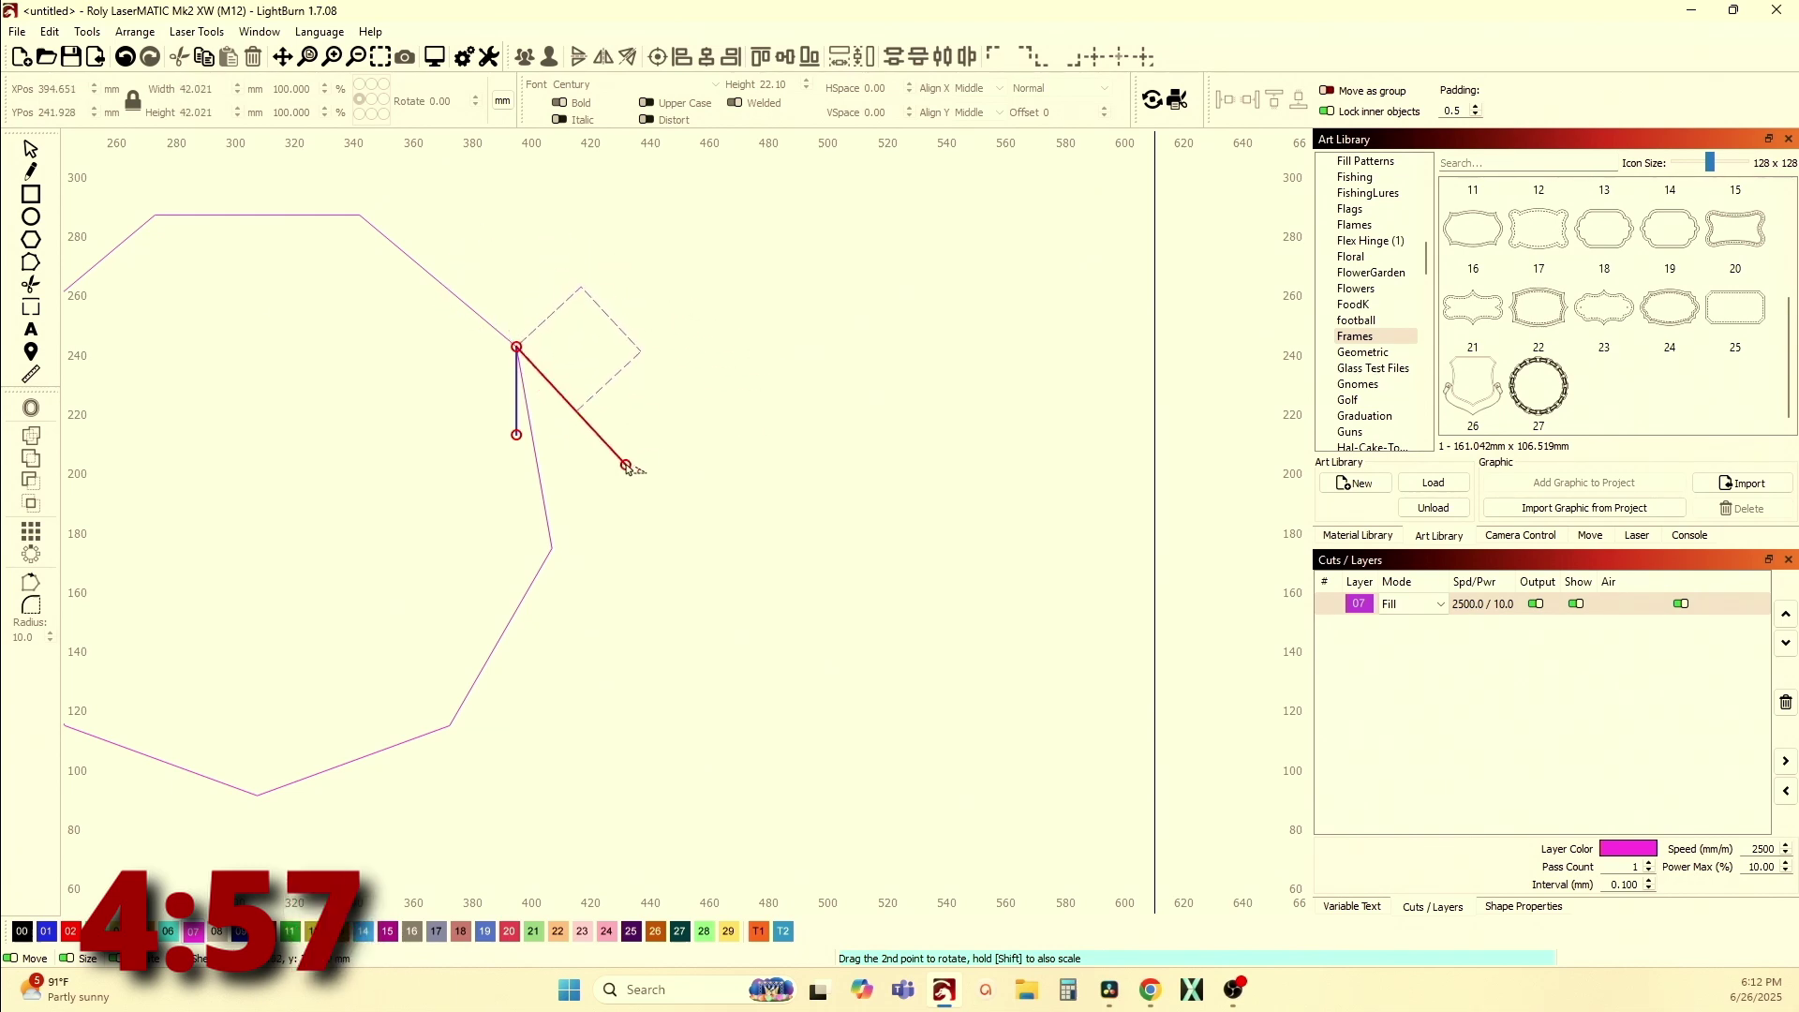
drag(559, 529, 553, 547)
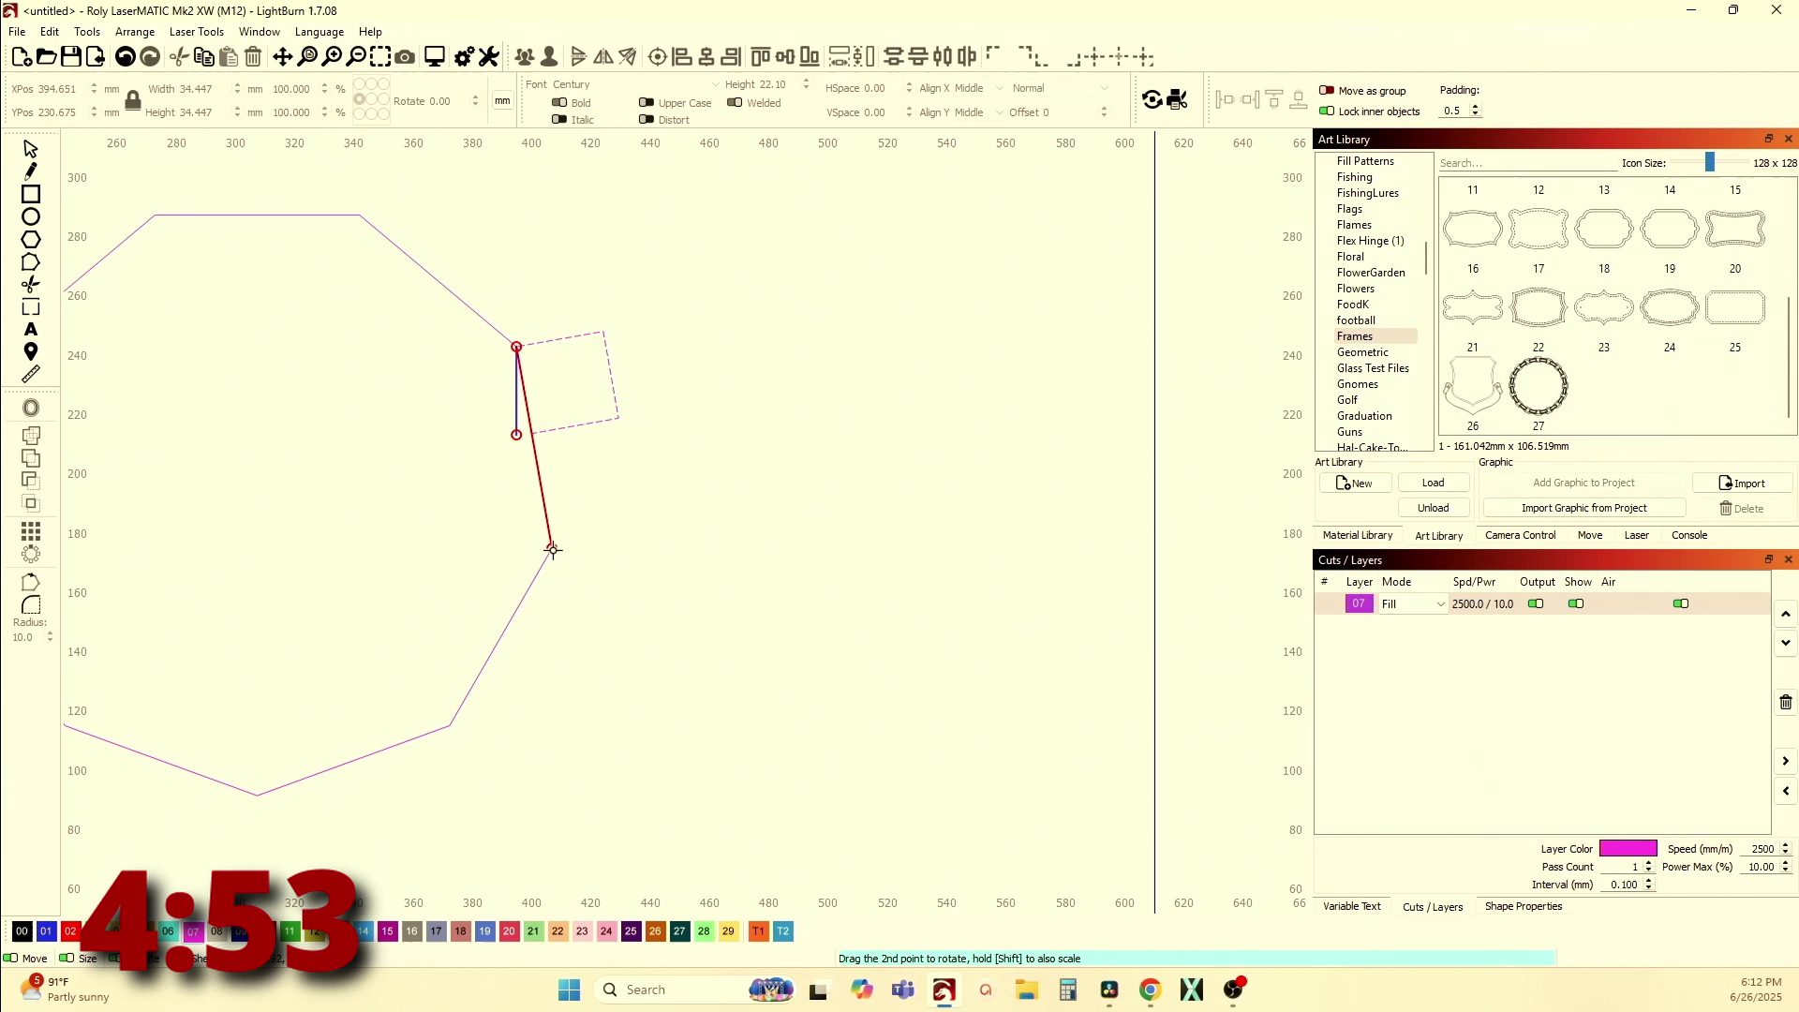
drag(565, 427, 653, 327)
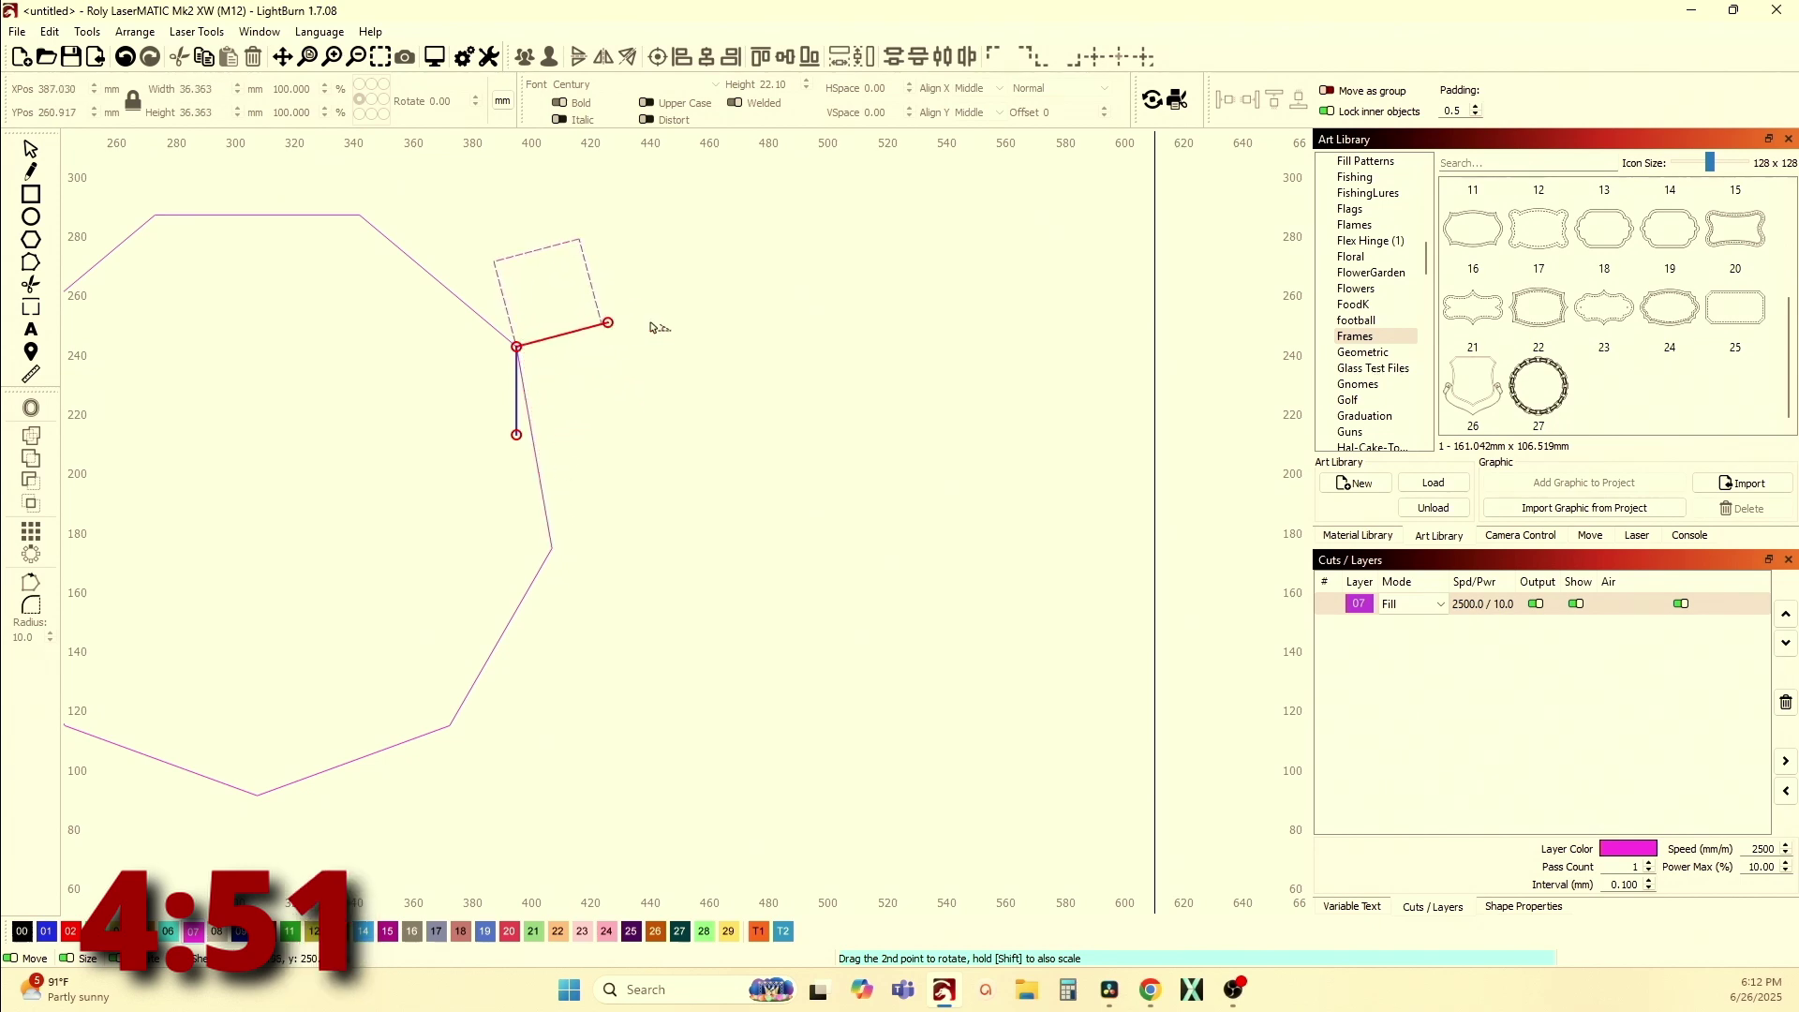
drag(693, 394, 610, 506)
drag(646, 600, 455, 542)
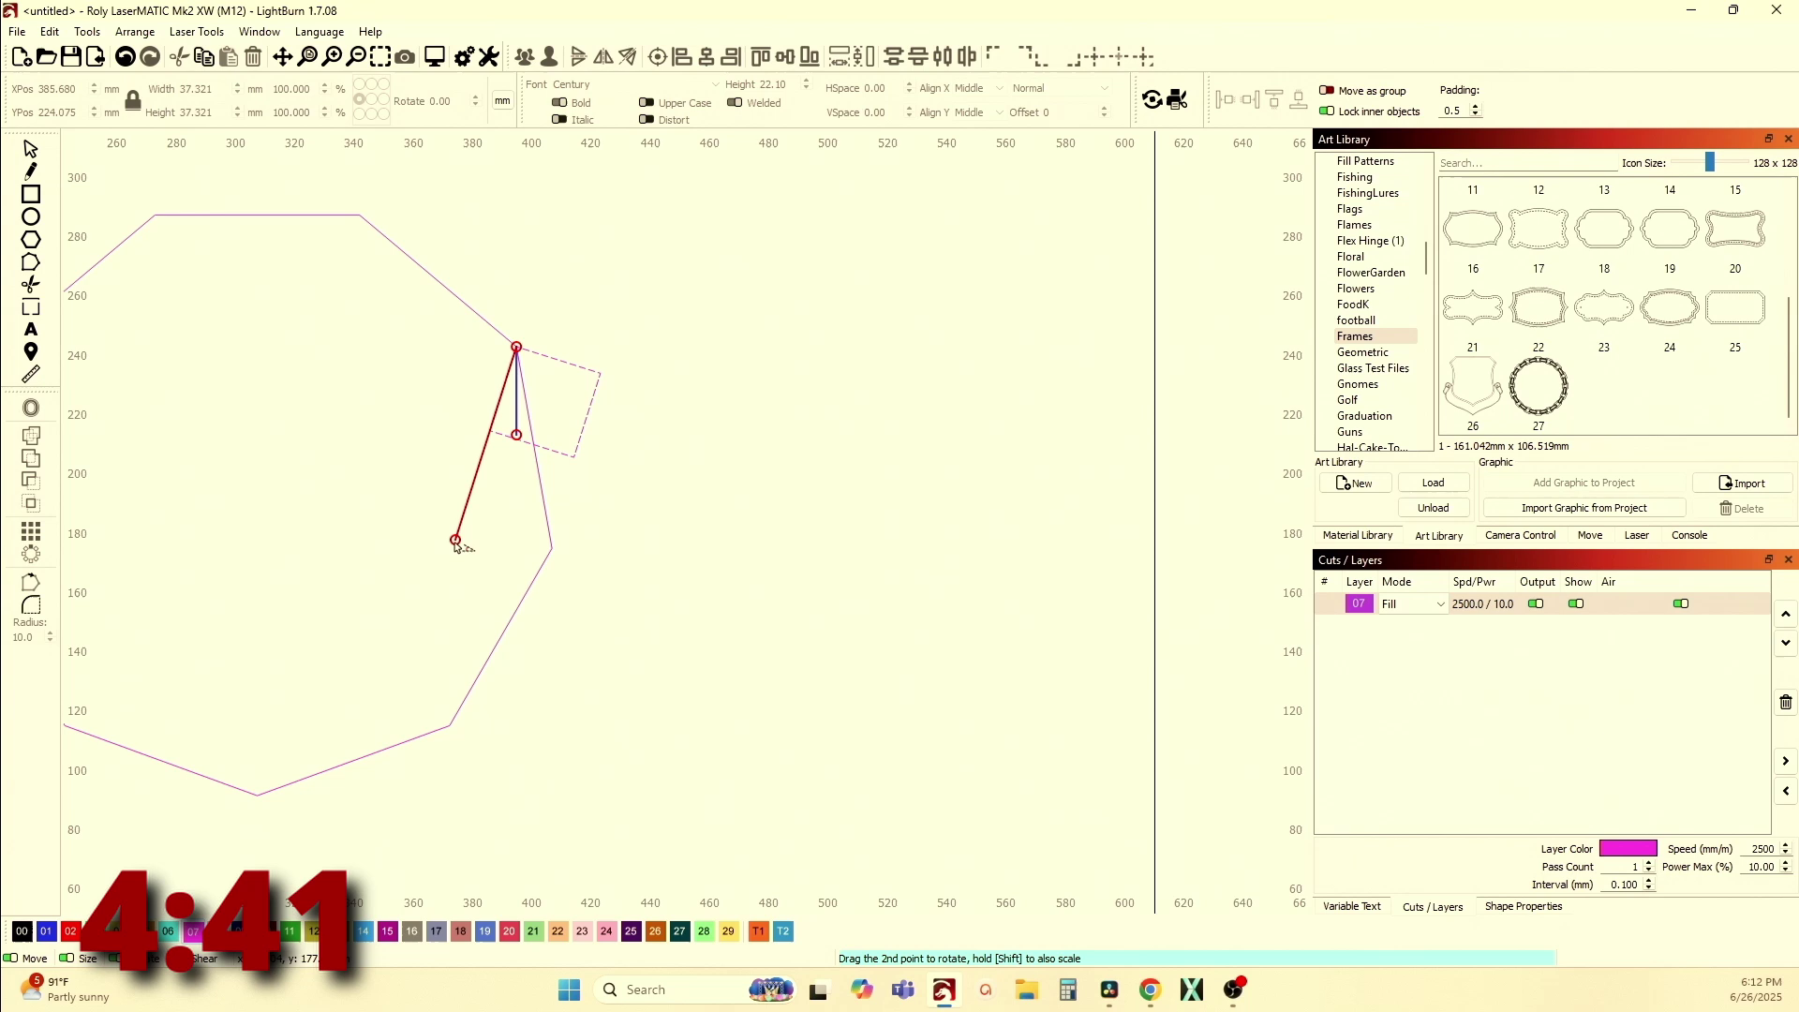
Fine-tune the rotation until one side of the square lies flush along the decagon's edge
drag(552, 340, 495, 380)
drag(604, 566, 497, 330)
mouse_move(604, 358)
mouse_down()
mouse_move(715, 374)
mouse_move(582, 361)
mouse_up()
drag(703, 383, 556, 546)
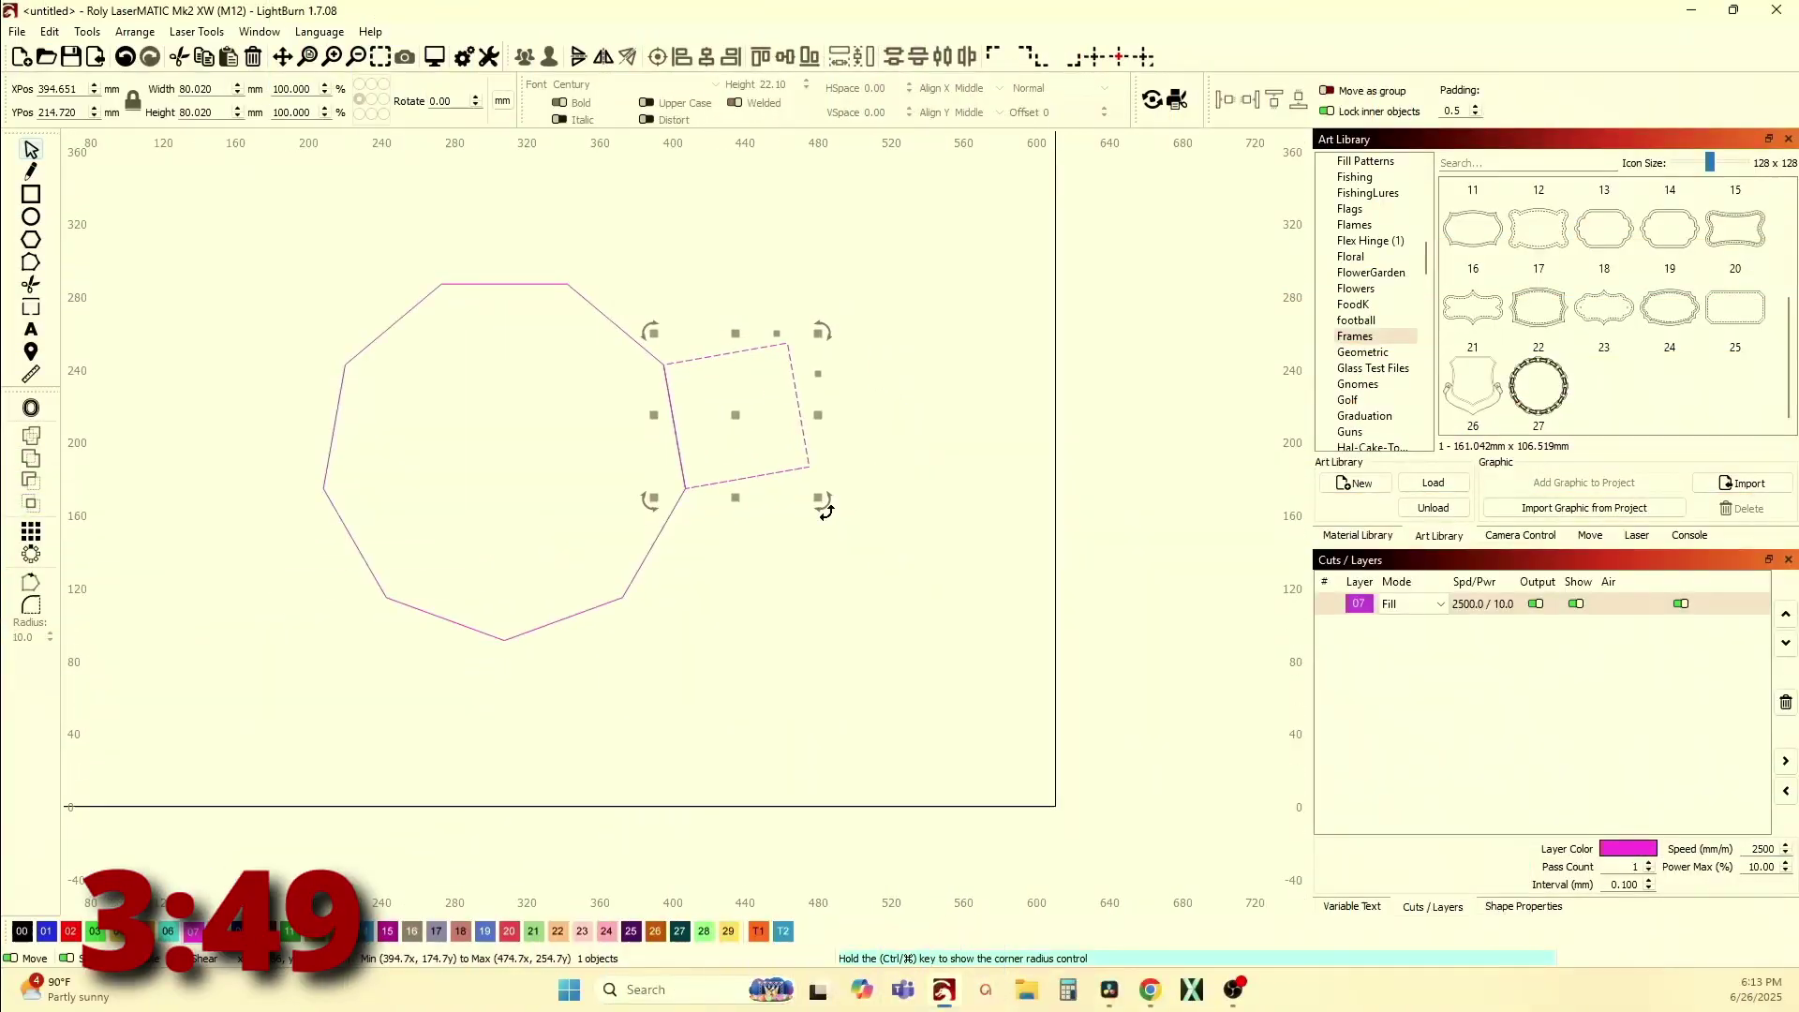
Delete the rotated square and the decagon, then draw a large hexagon on the page
drag(820, 506, 763, 442)
key(Delete)
click(647, 392)
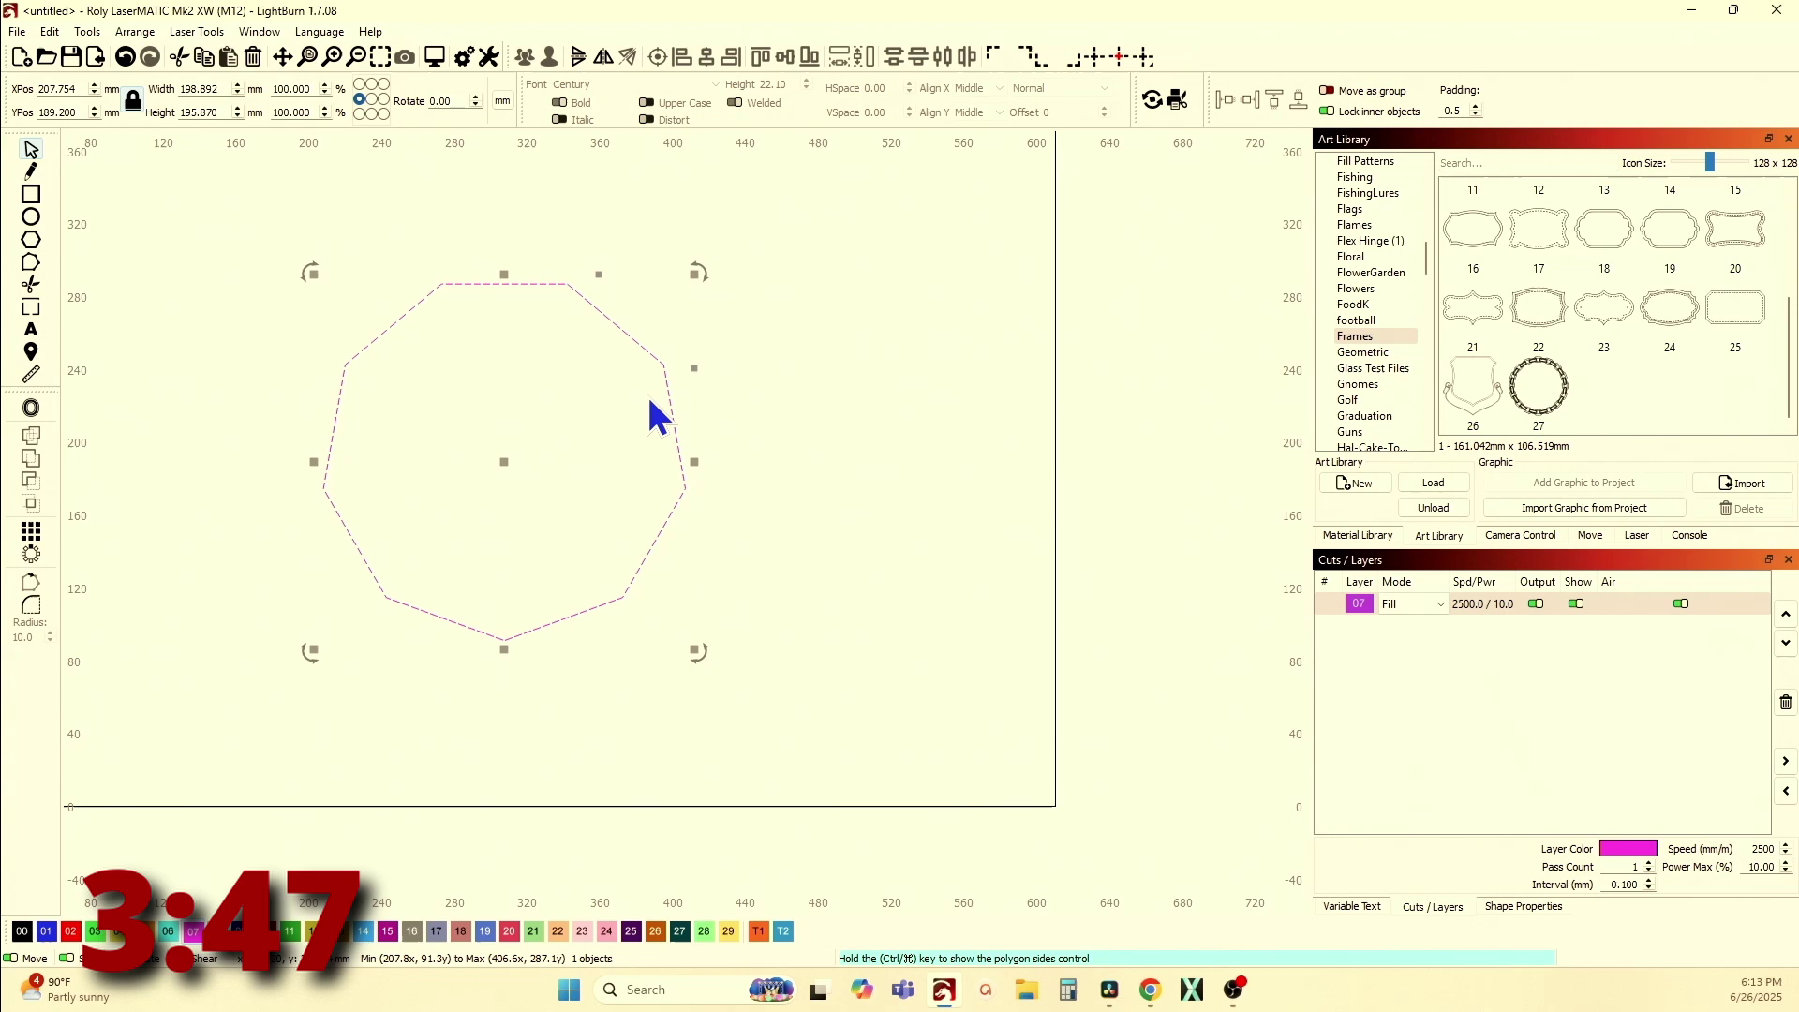
key(Escape)
drag(434, 405, 282, 322)
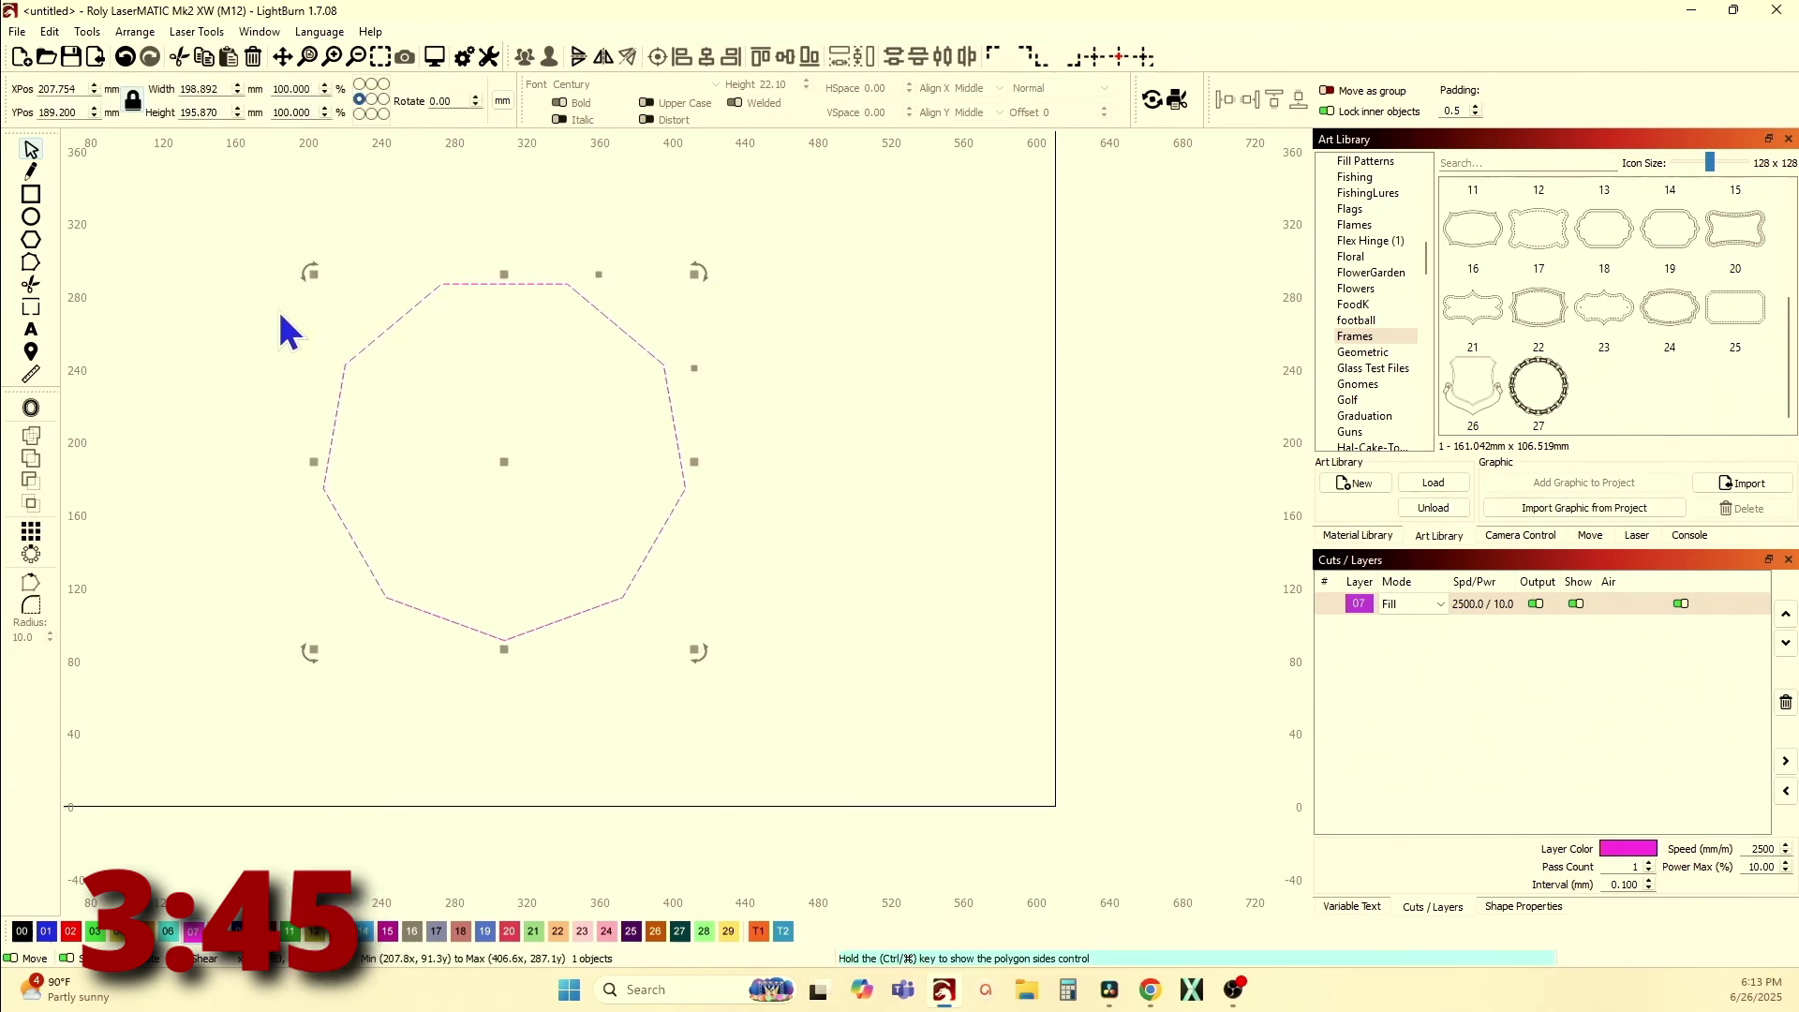
key(Delete)
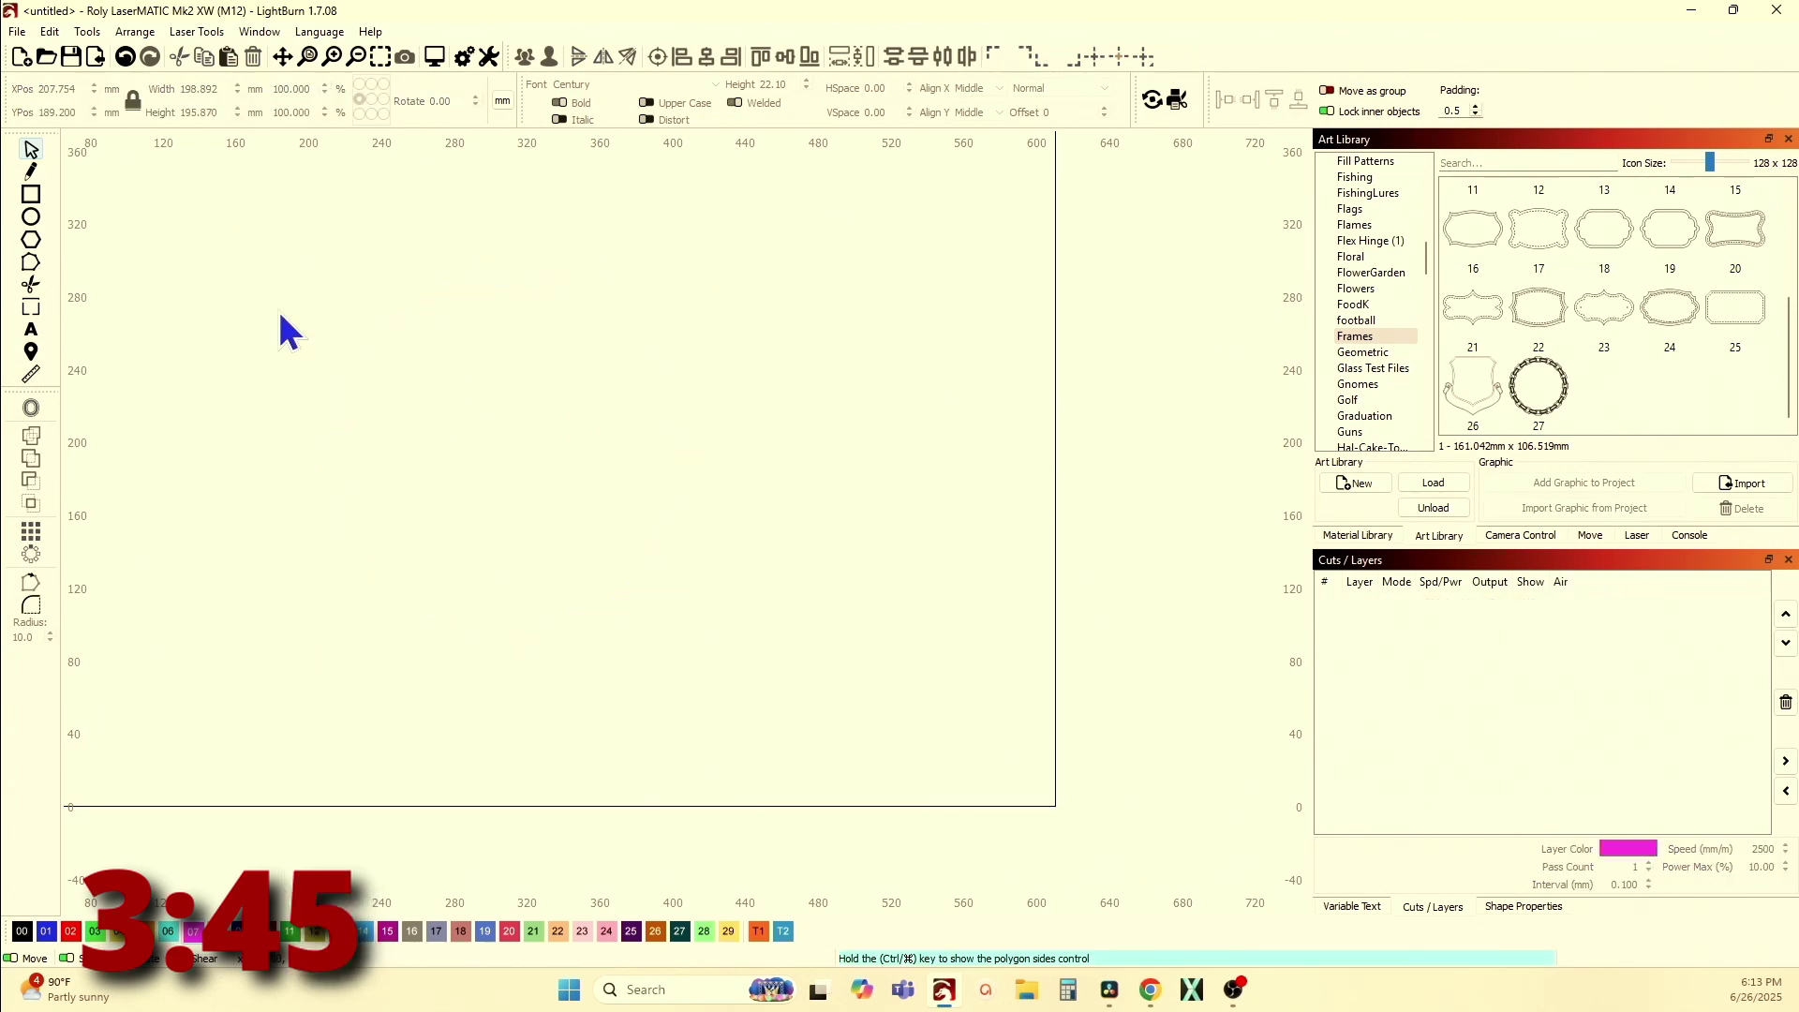
click(39, 251)
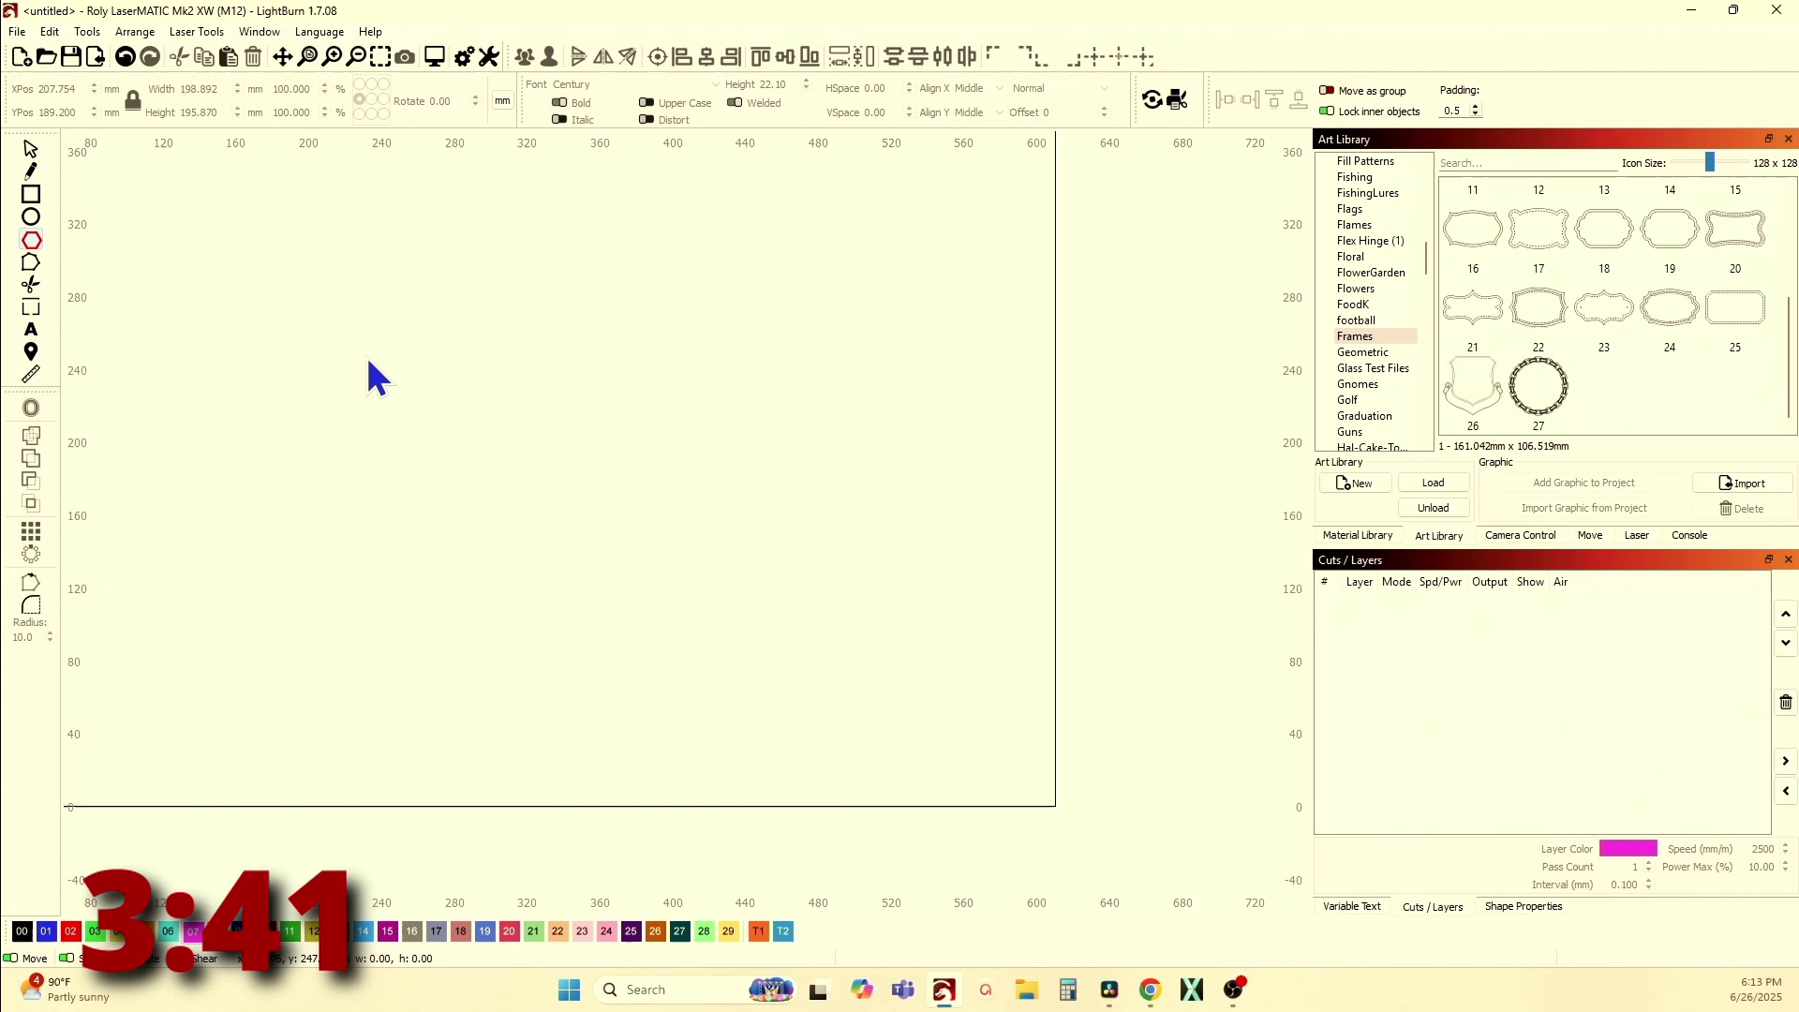
drag(367, 342, 736, 681)
click(32, 150)
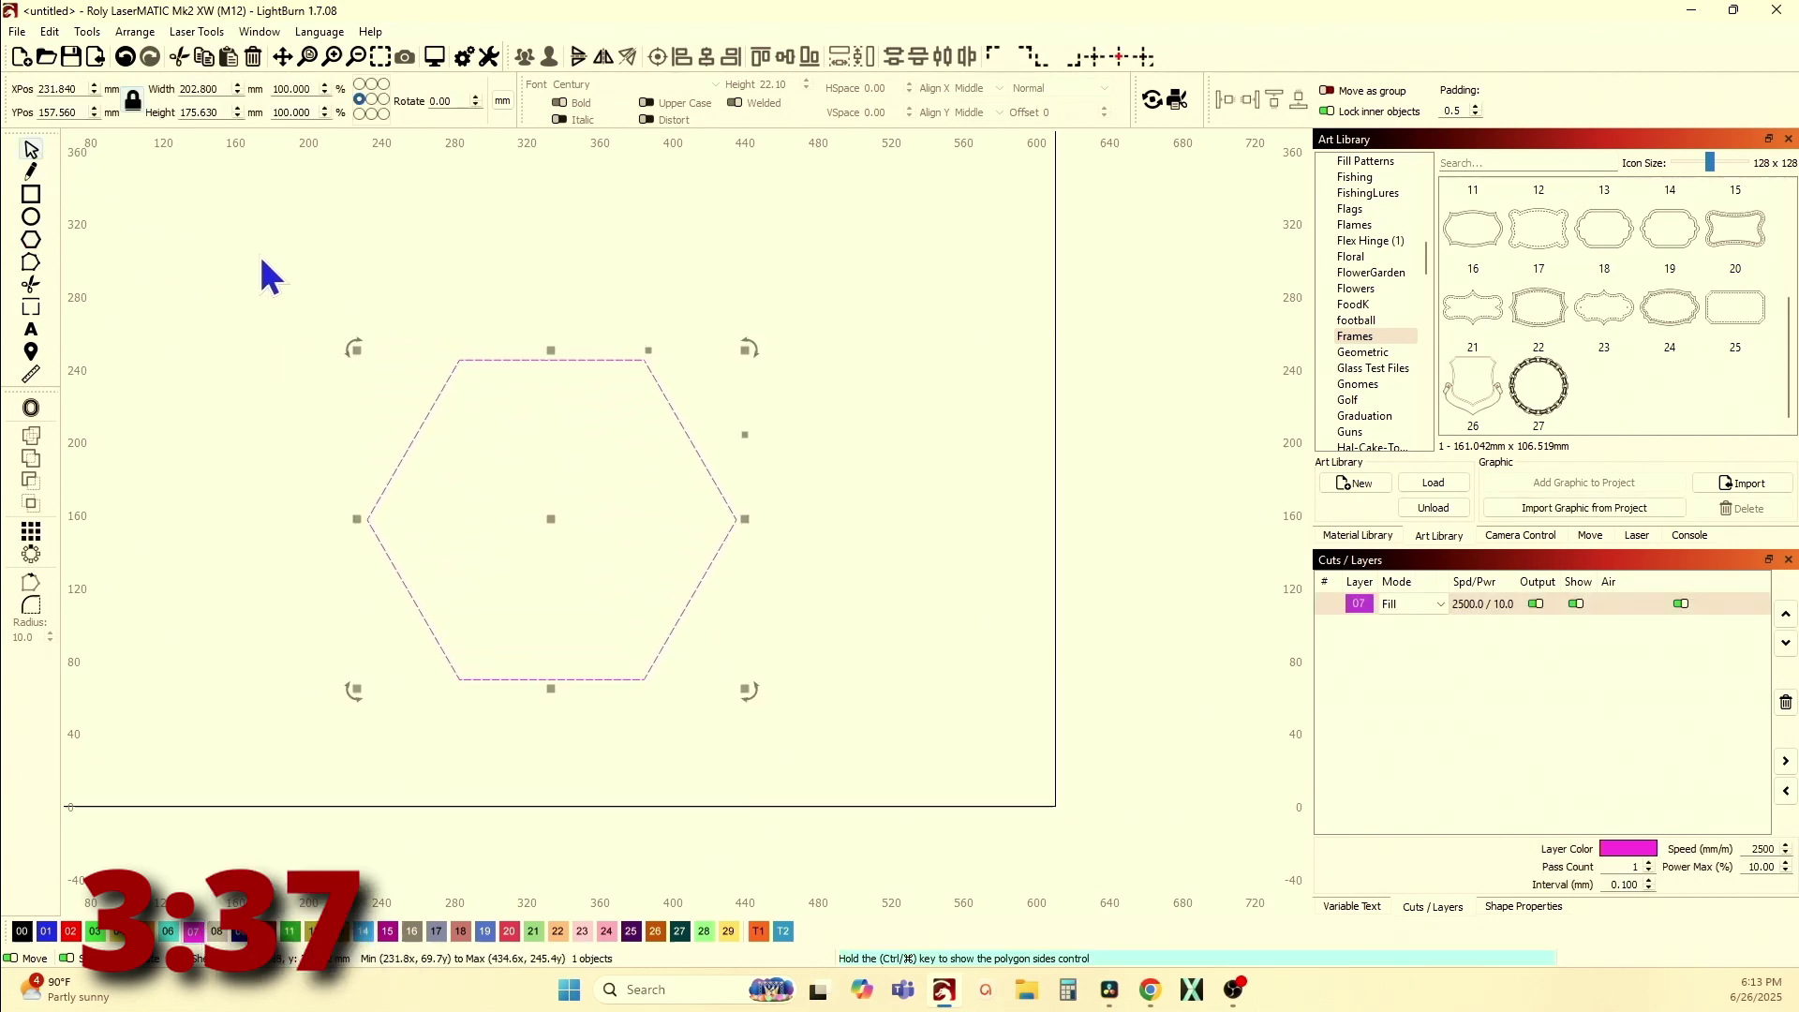
Add the words 'Hobo', 'With' and 'Wood' as three separate text objects
click(30, 330)
click(143, 266)
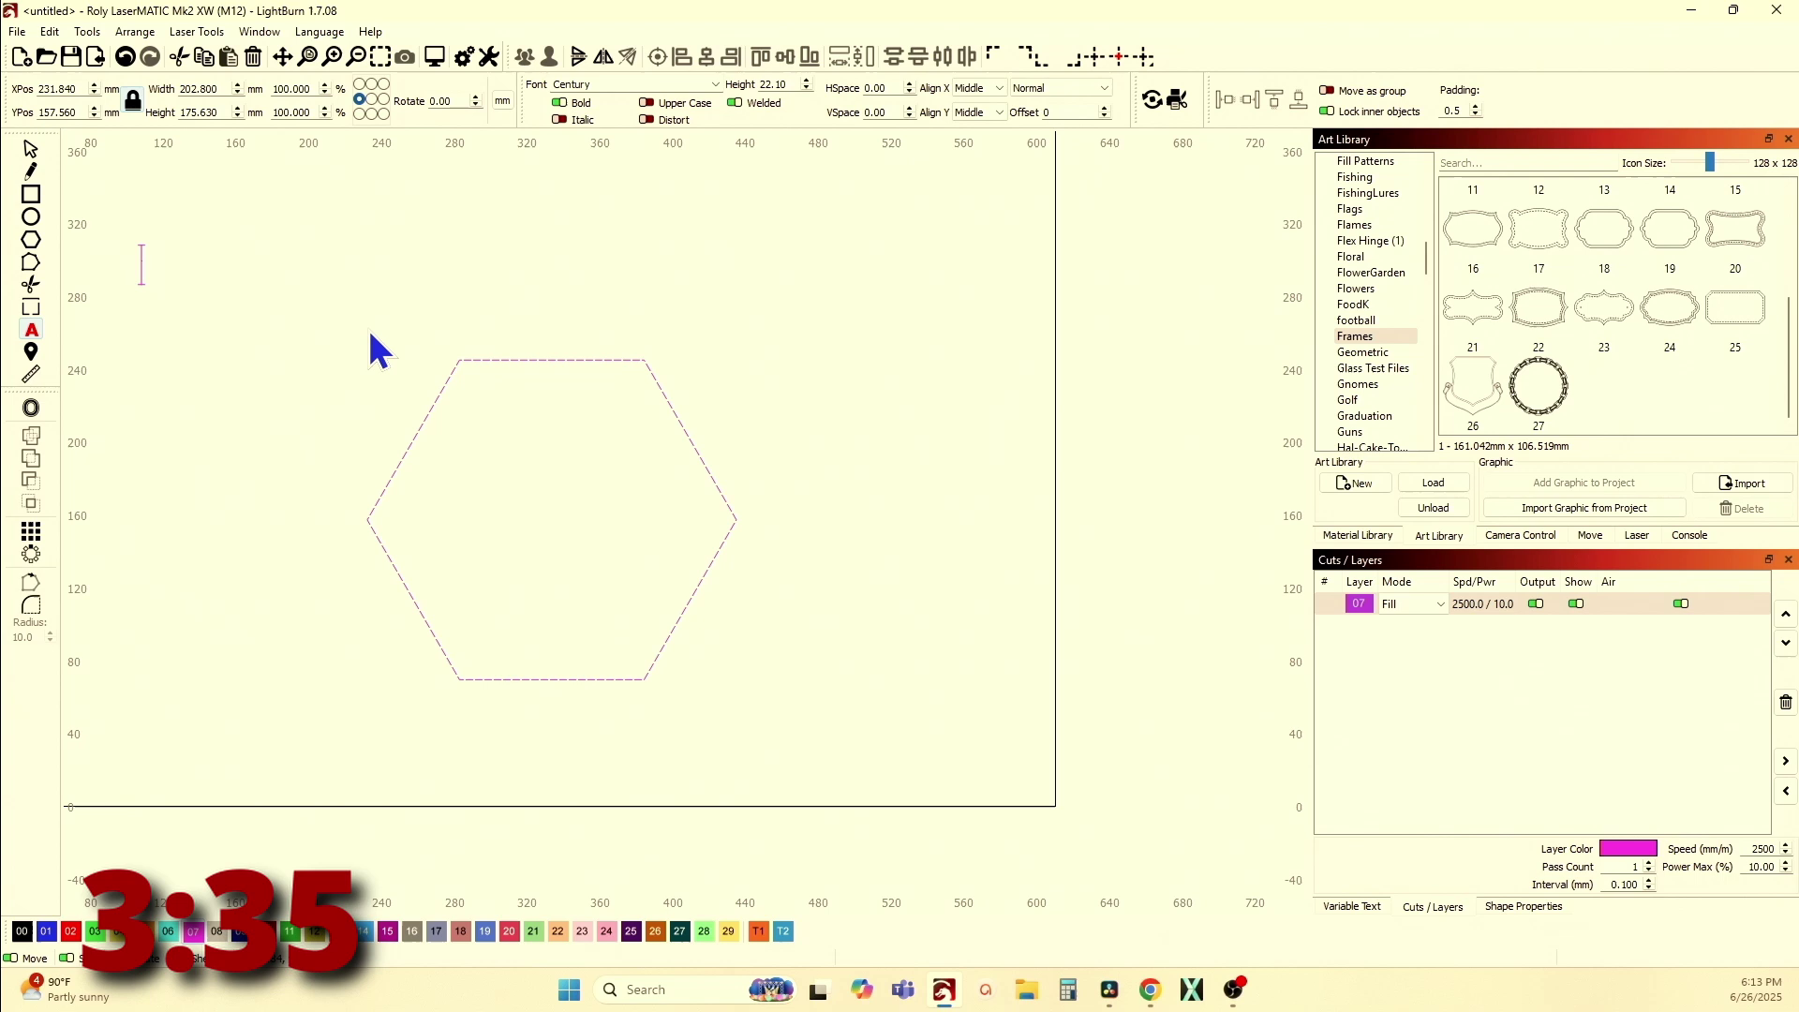
text(Hobol)
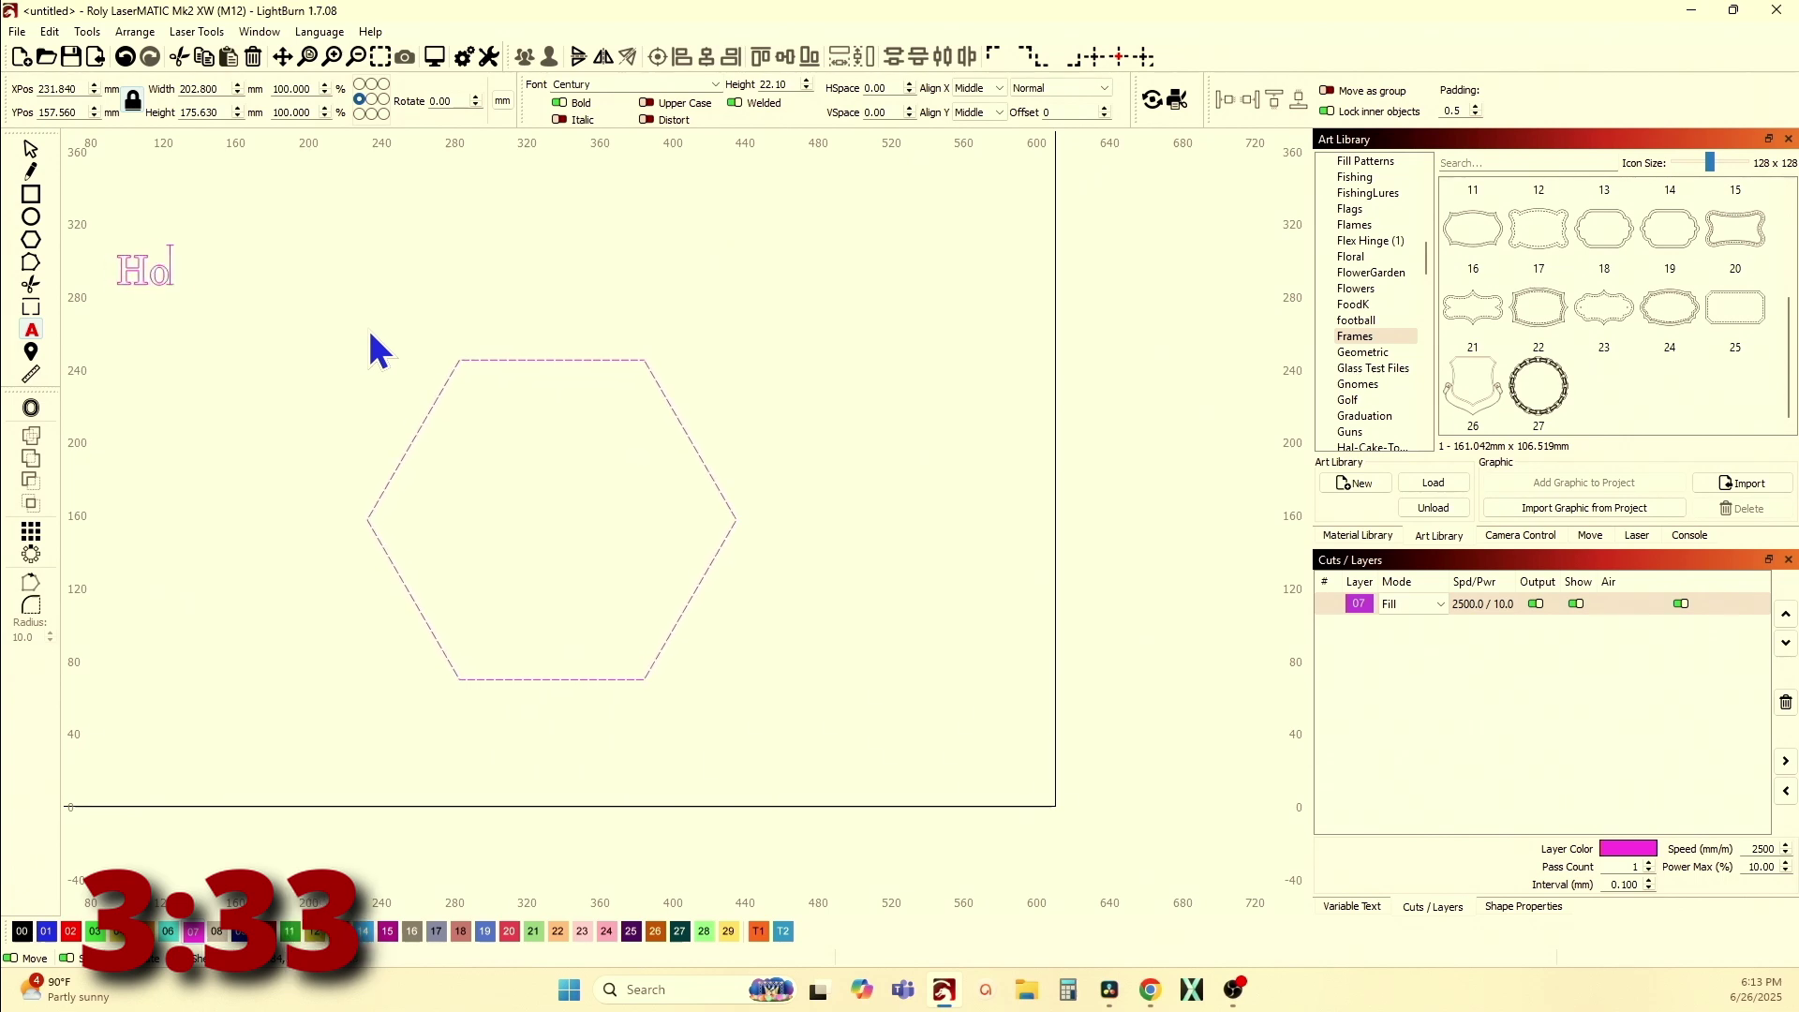
click(206, 375)
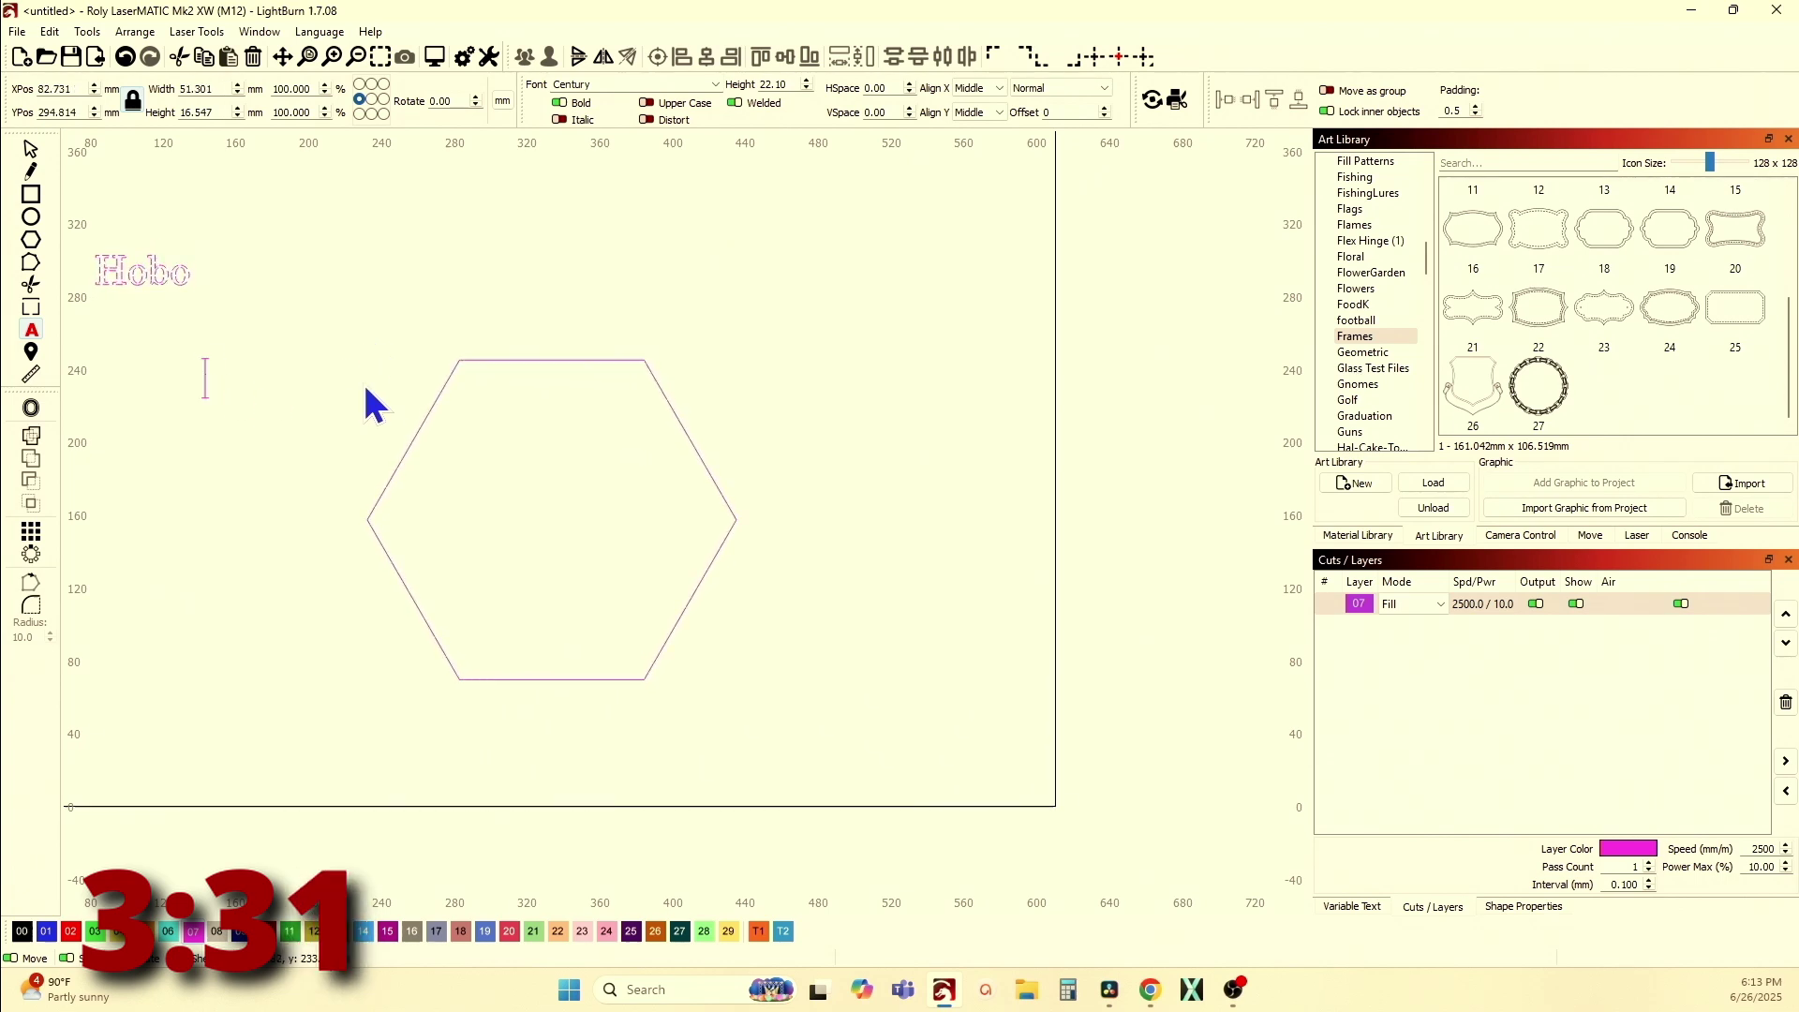
text(with)
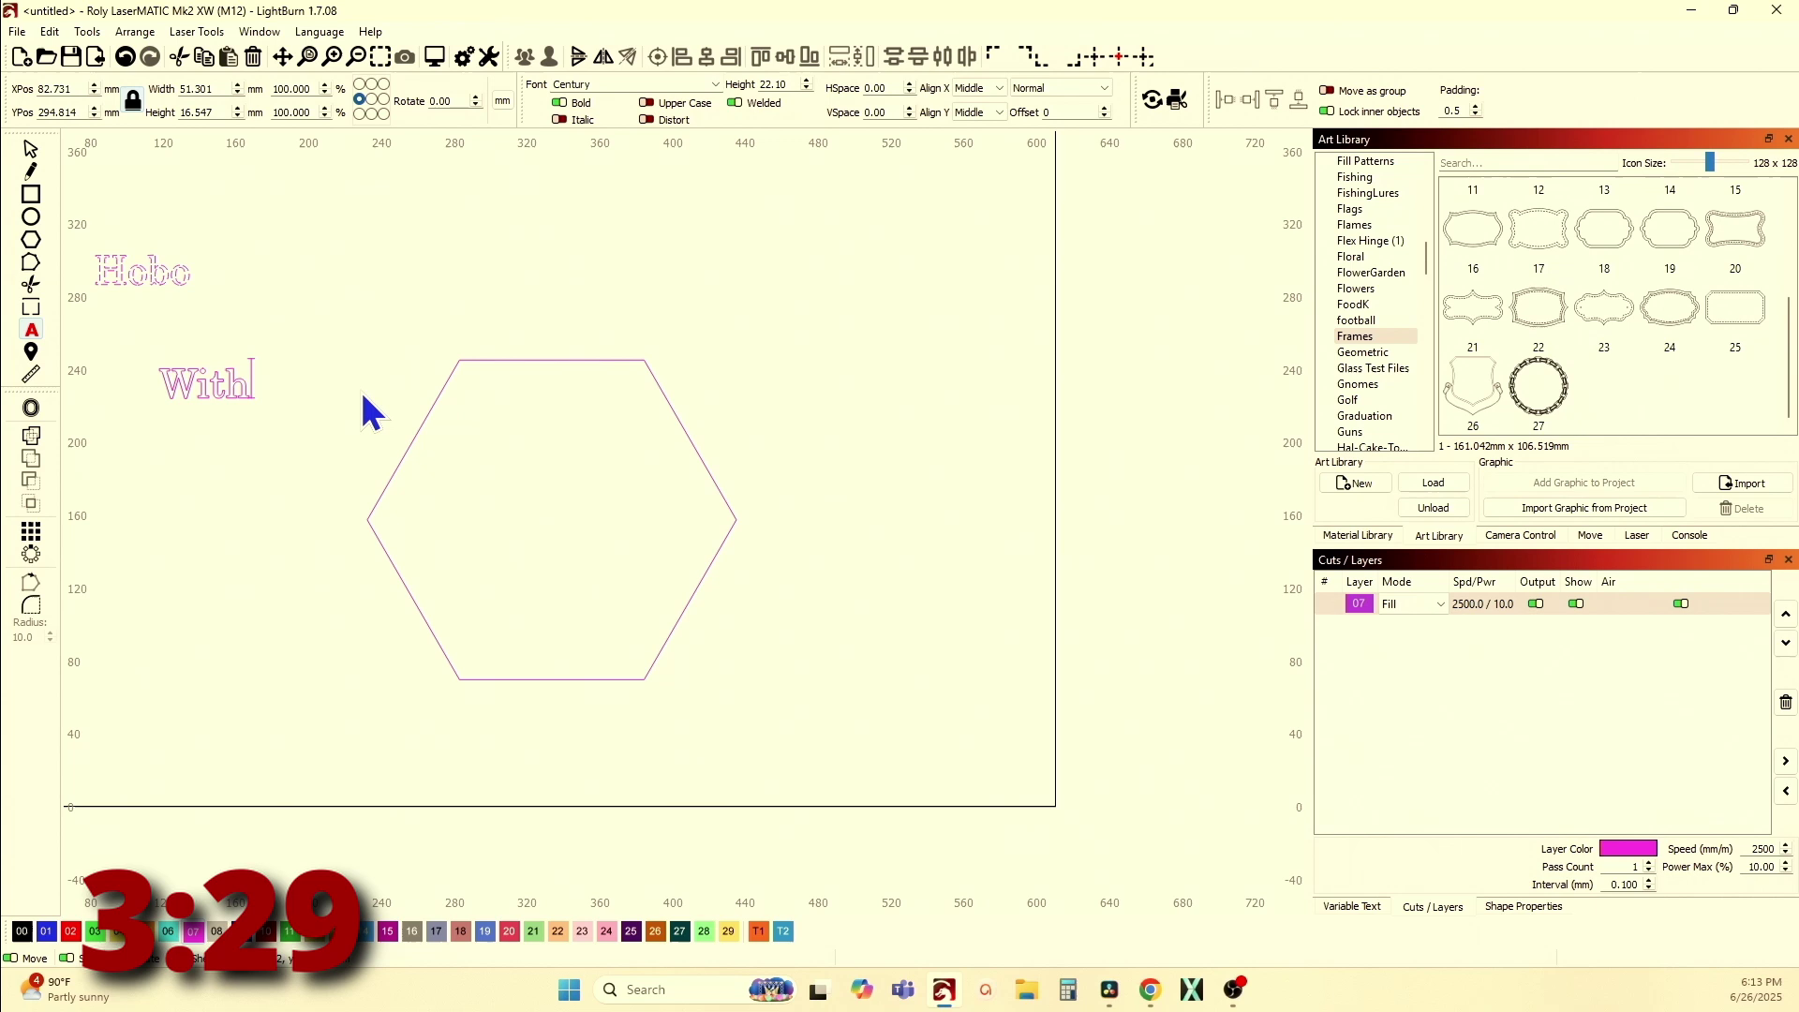
click(265, 484)
text(Wood)
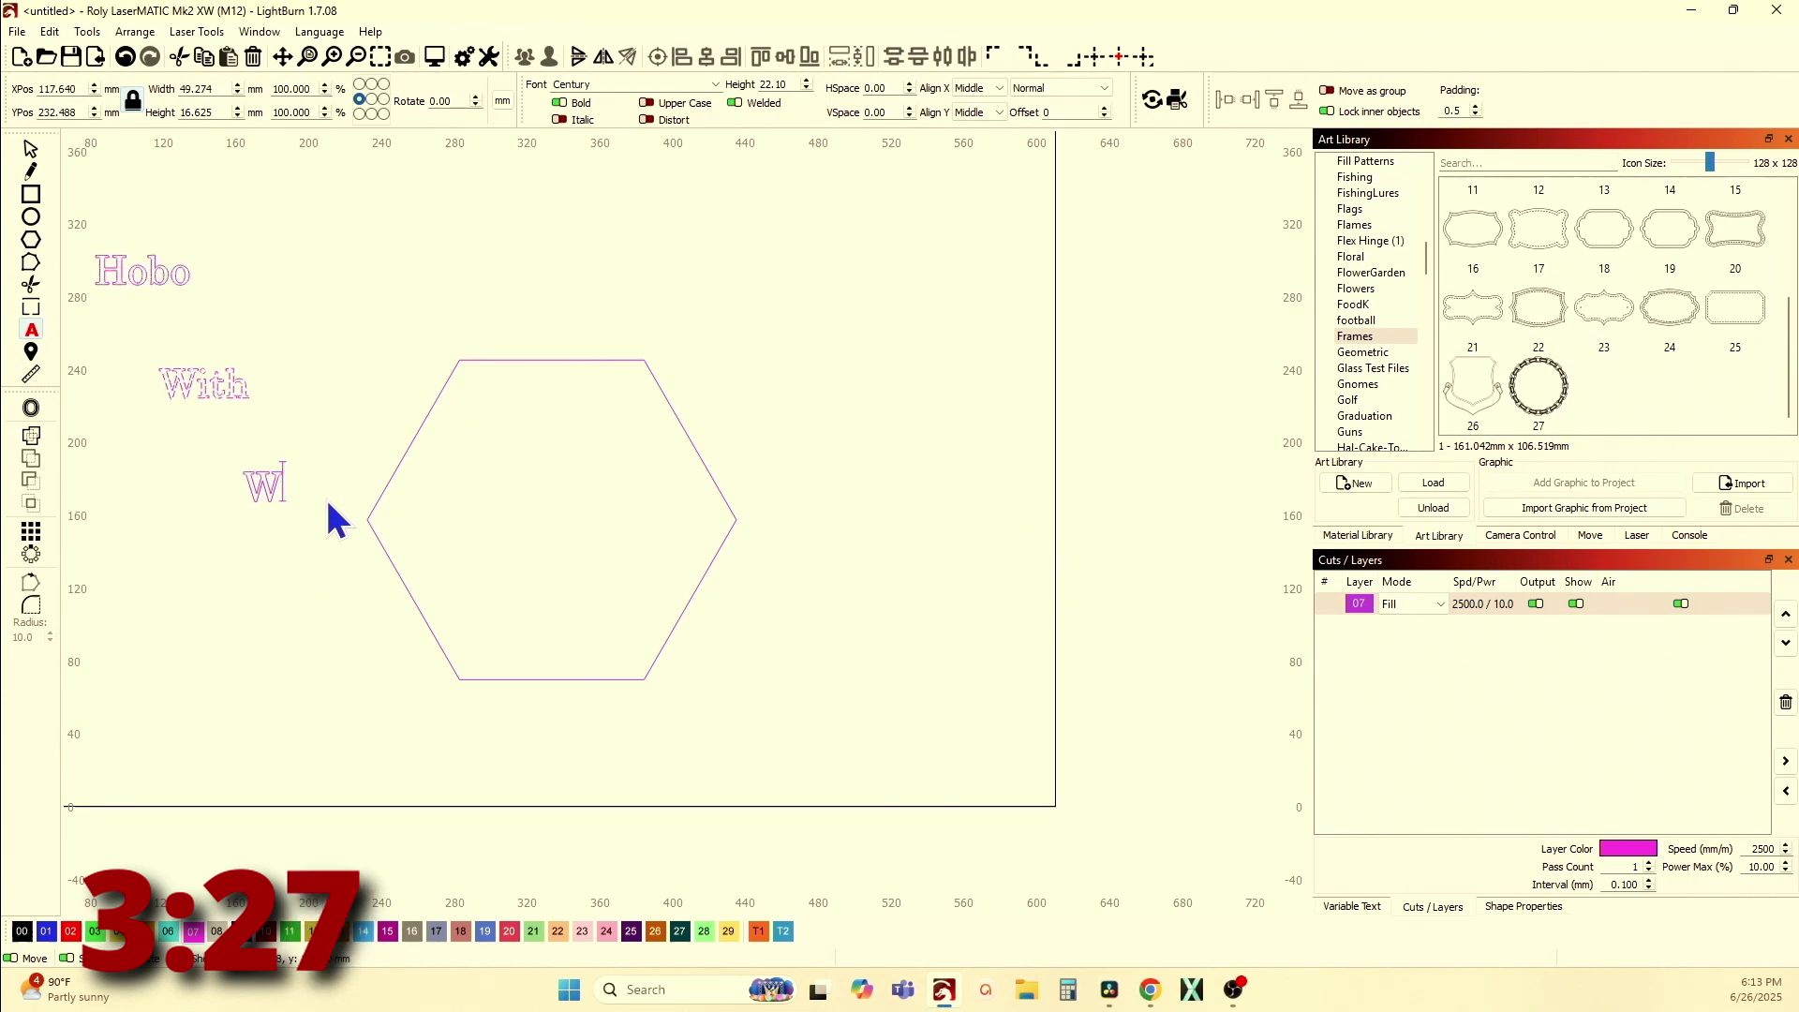
click(142, 385)
click(30, 149)
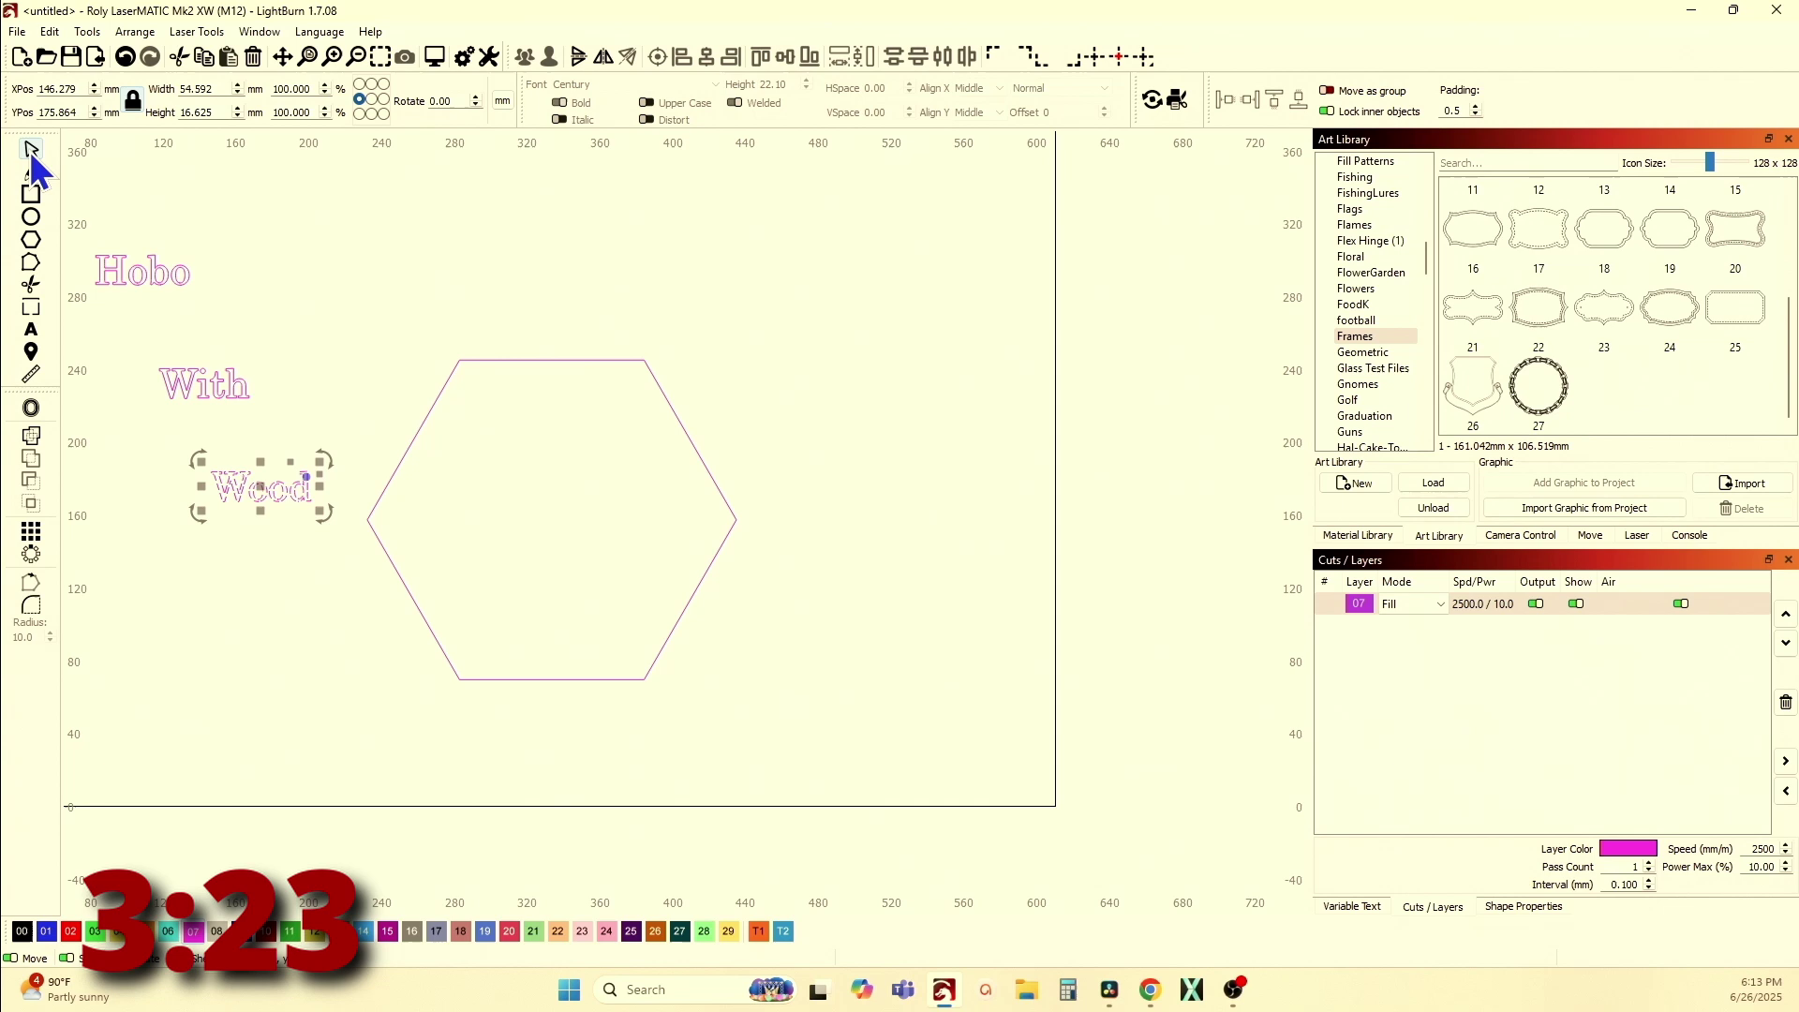
Move the word Wood onto the hexagon's upper-right edge
scroll(140, 330, up, 3)
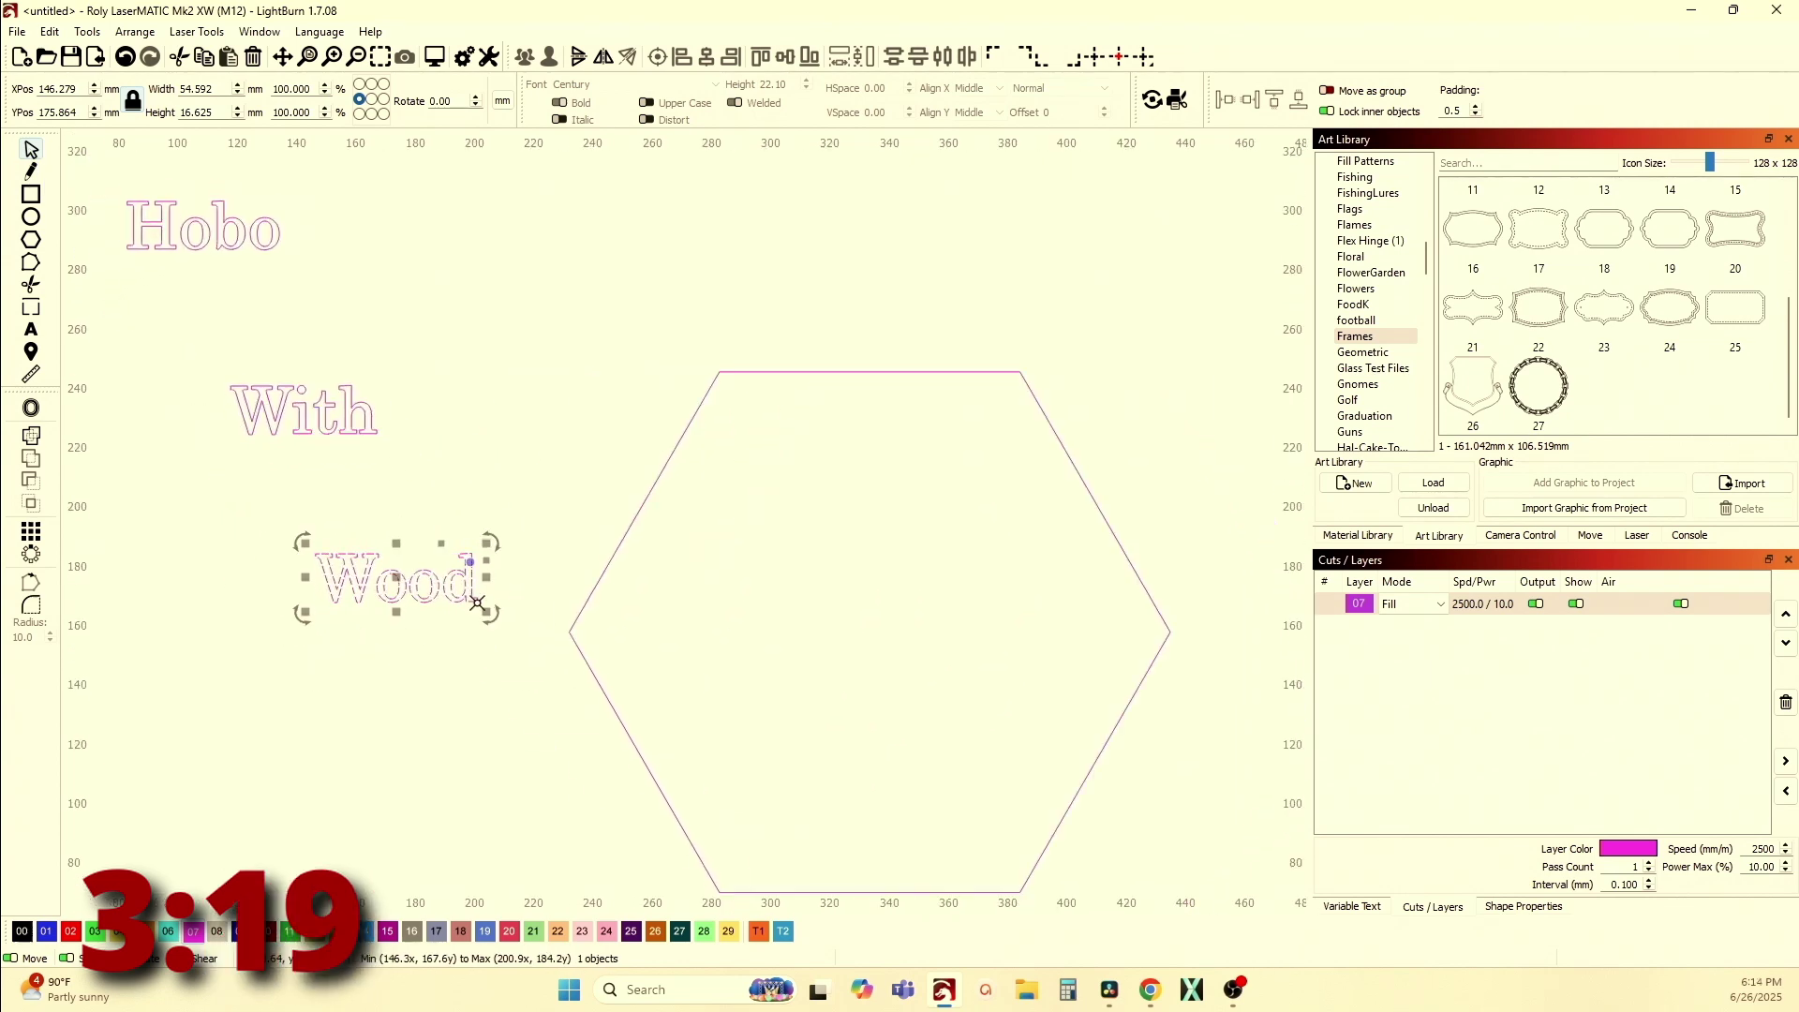
drag(481, 600, 1180, 515)
scroll(1025, 509, up, 2)
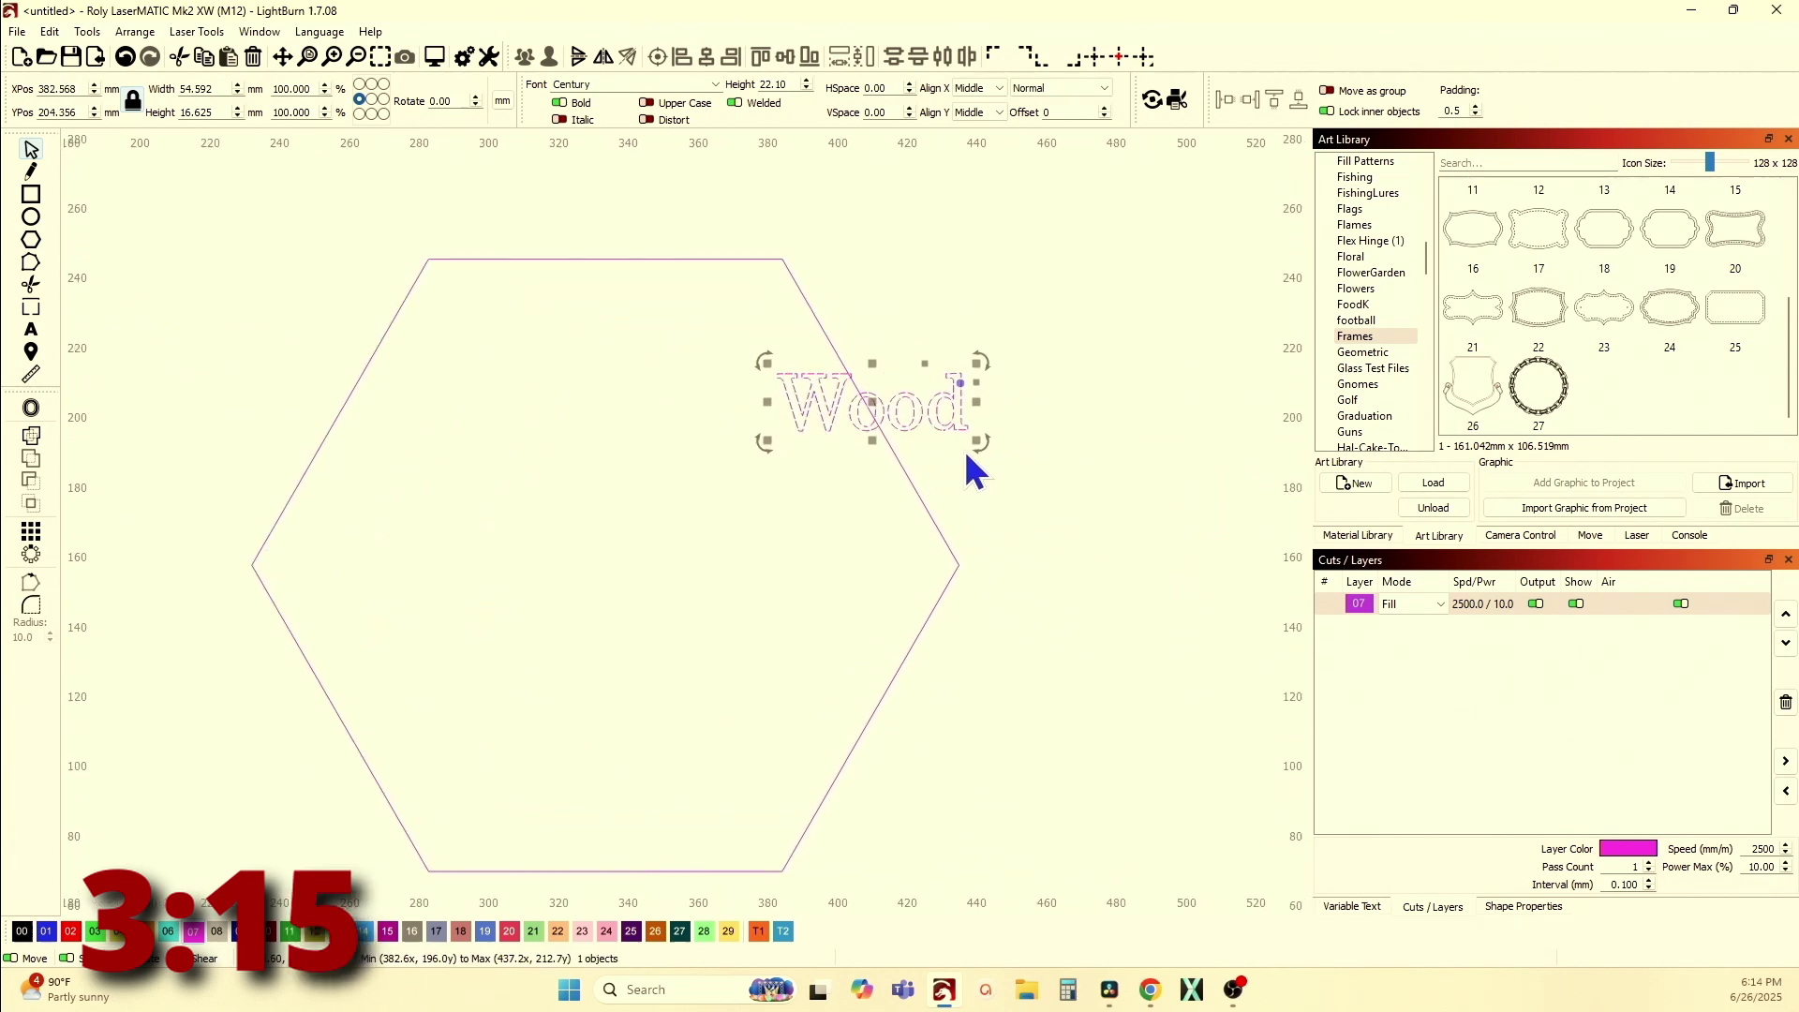
drag(971, 432, 958, 566)
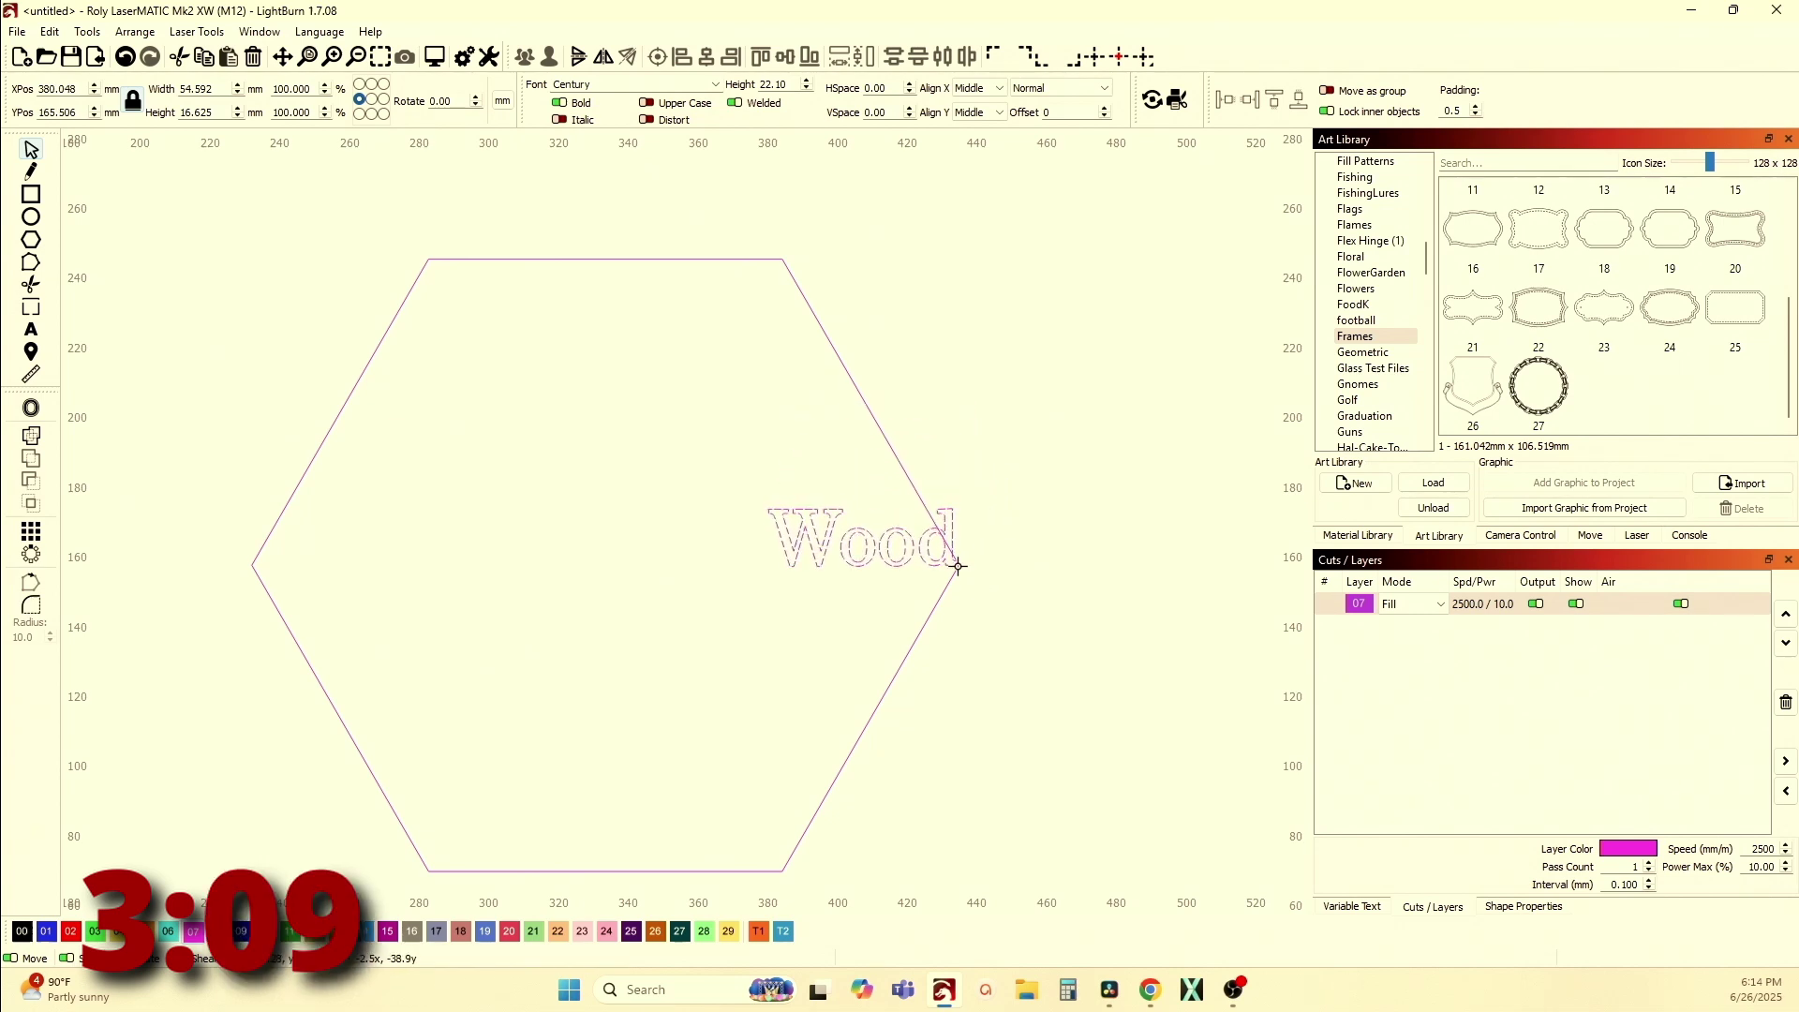
Rotate Wood around the corner of its 'd' so it follows the edge's slope
click(958, 565)
scroll(947, 564, down, 4)
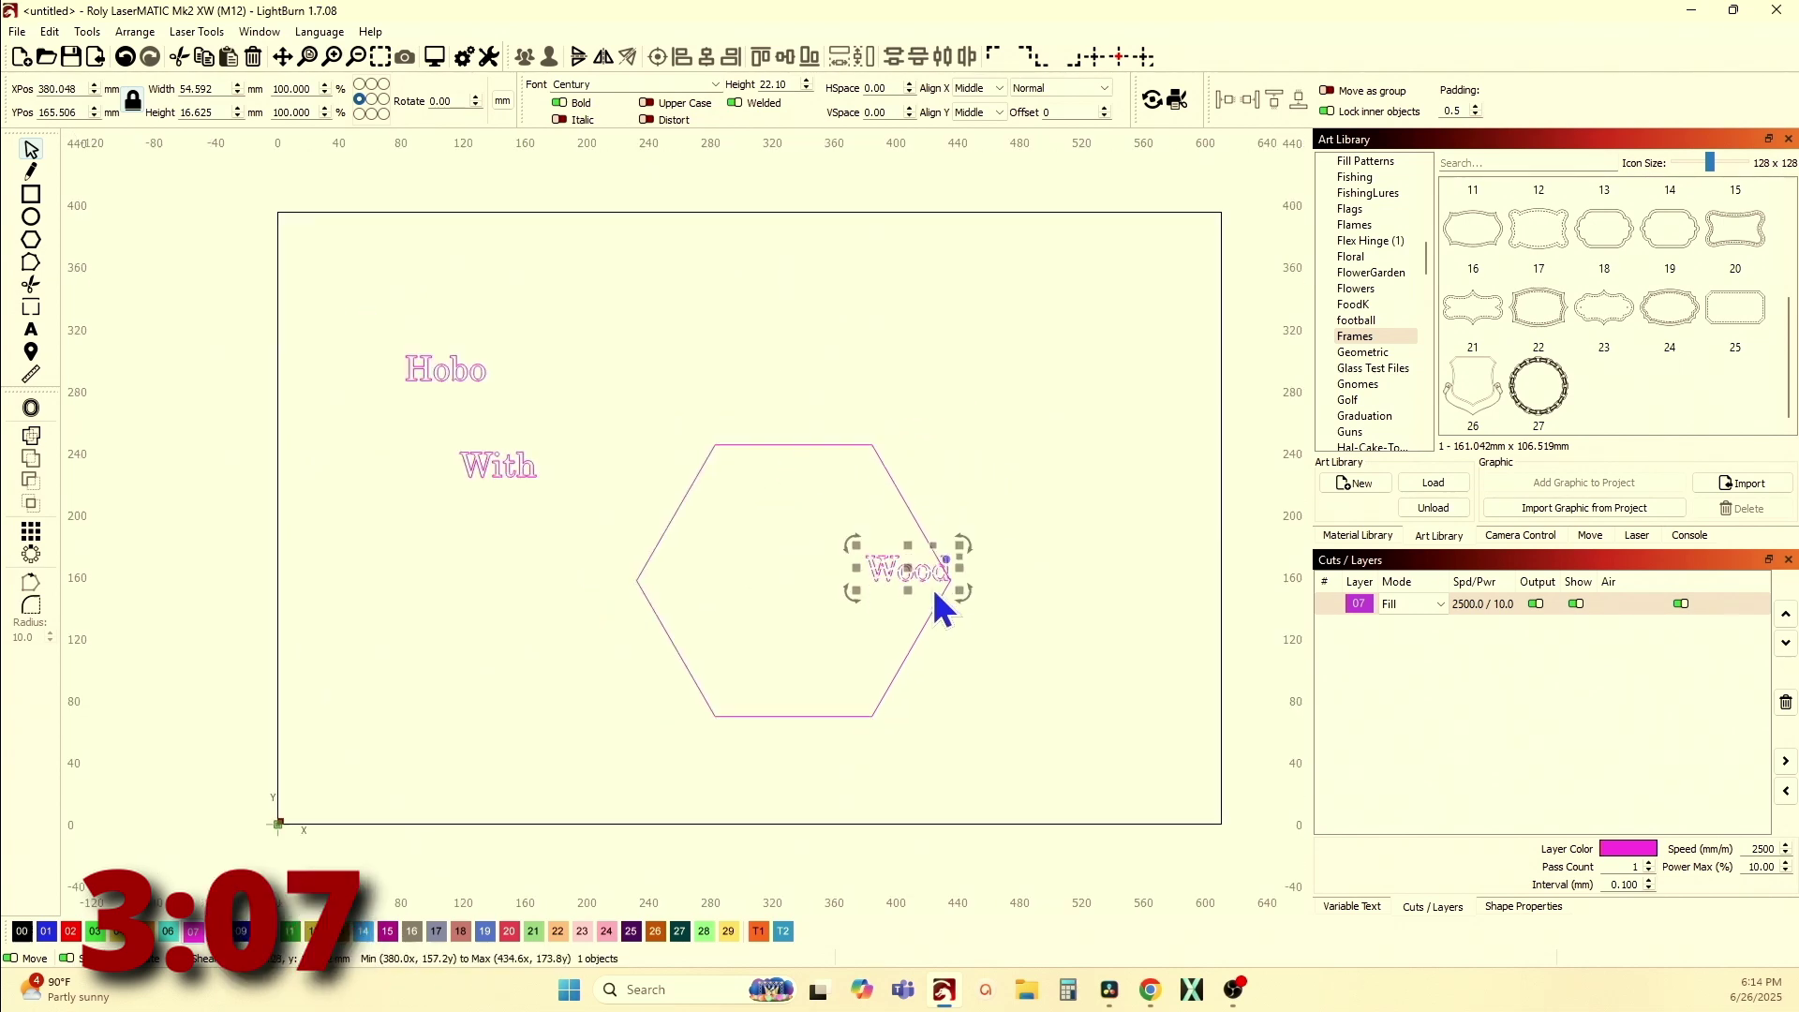
scroll(970, 583, up, 6)
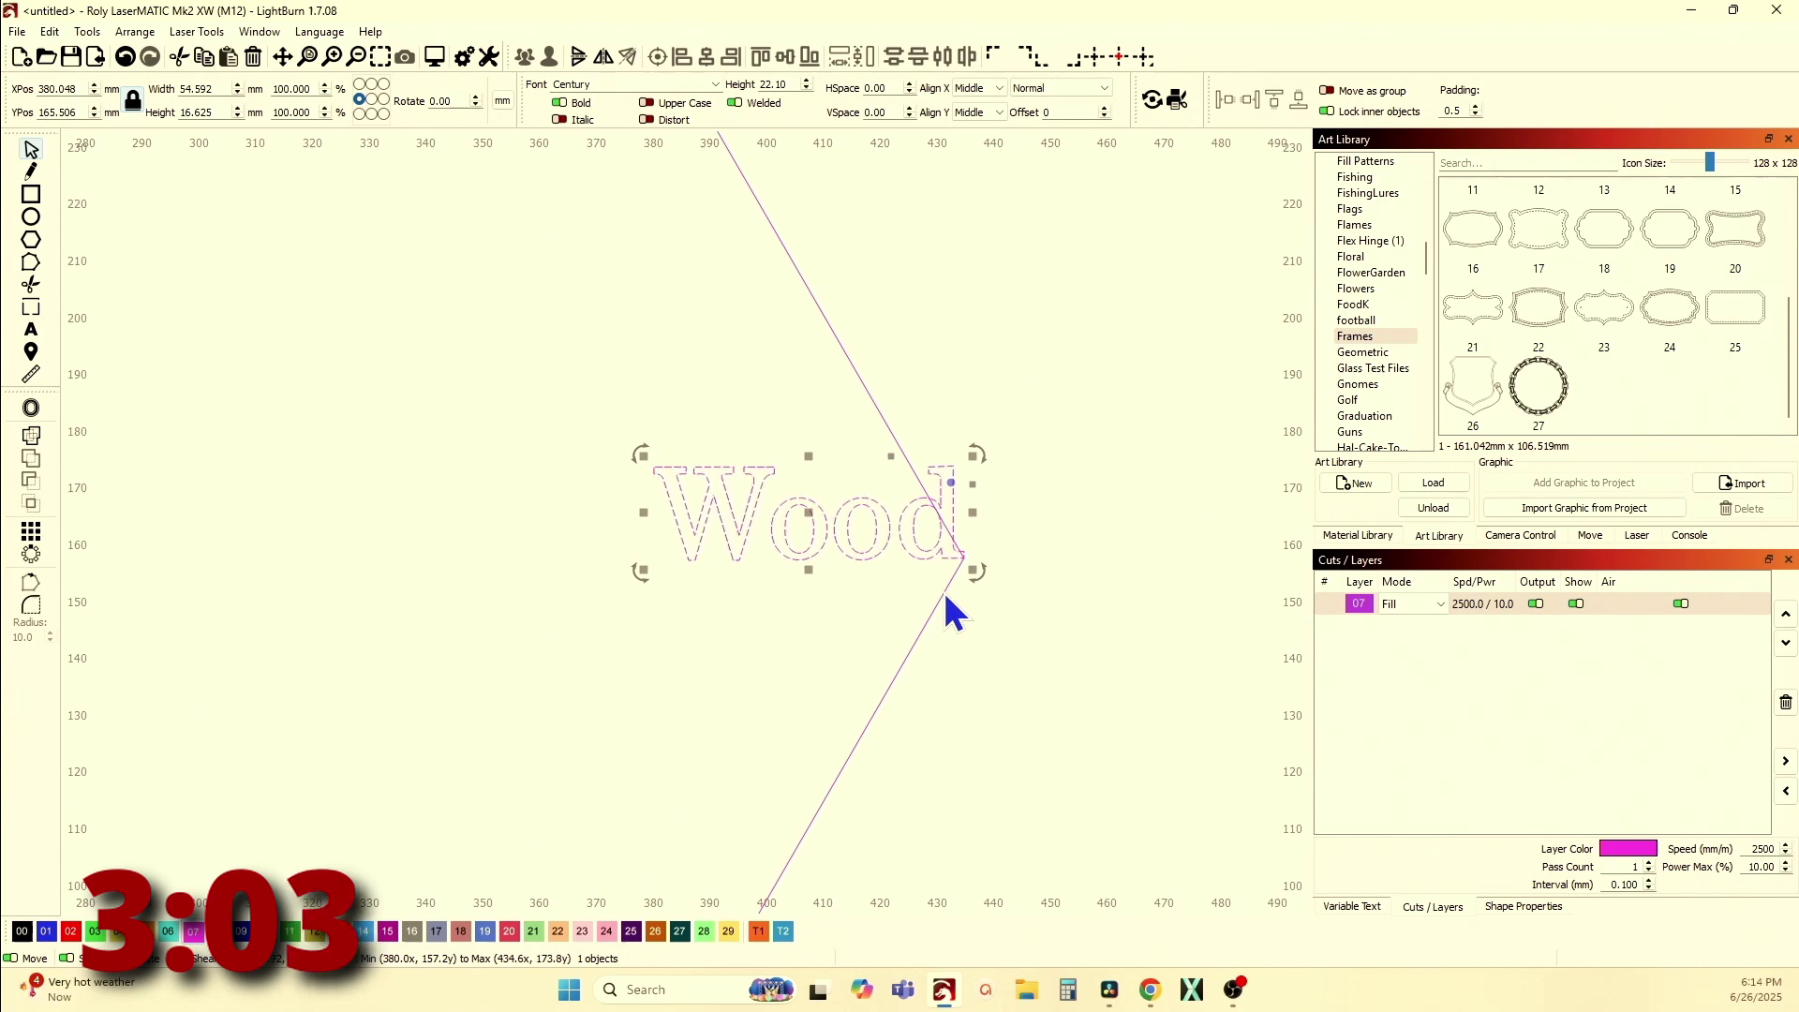
key(r)
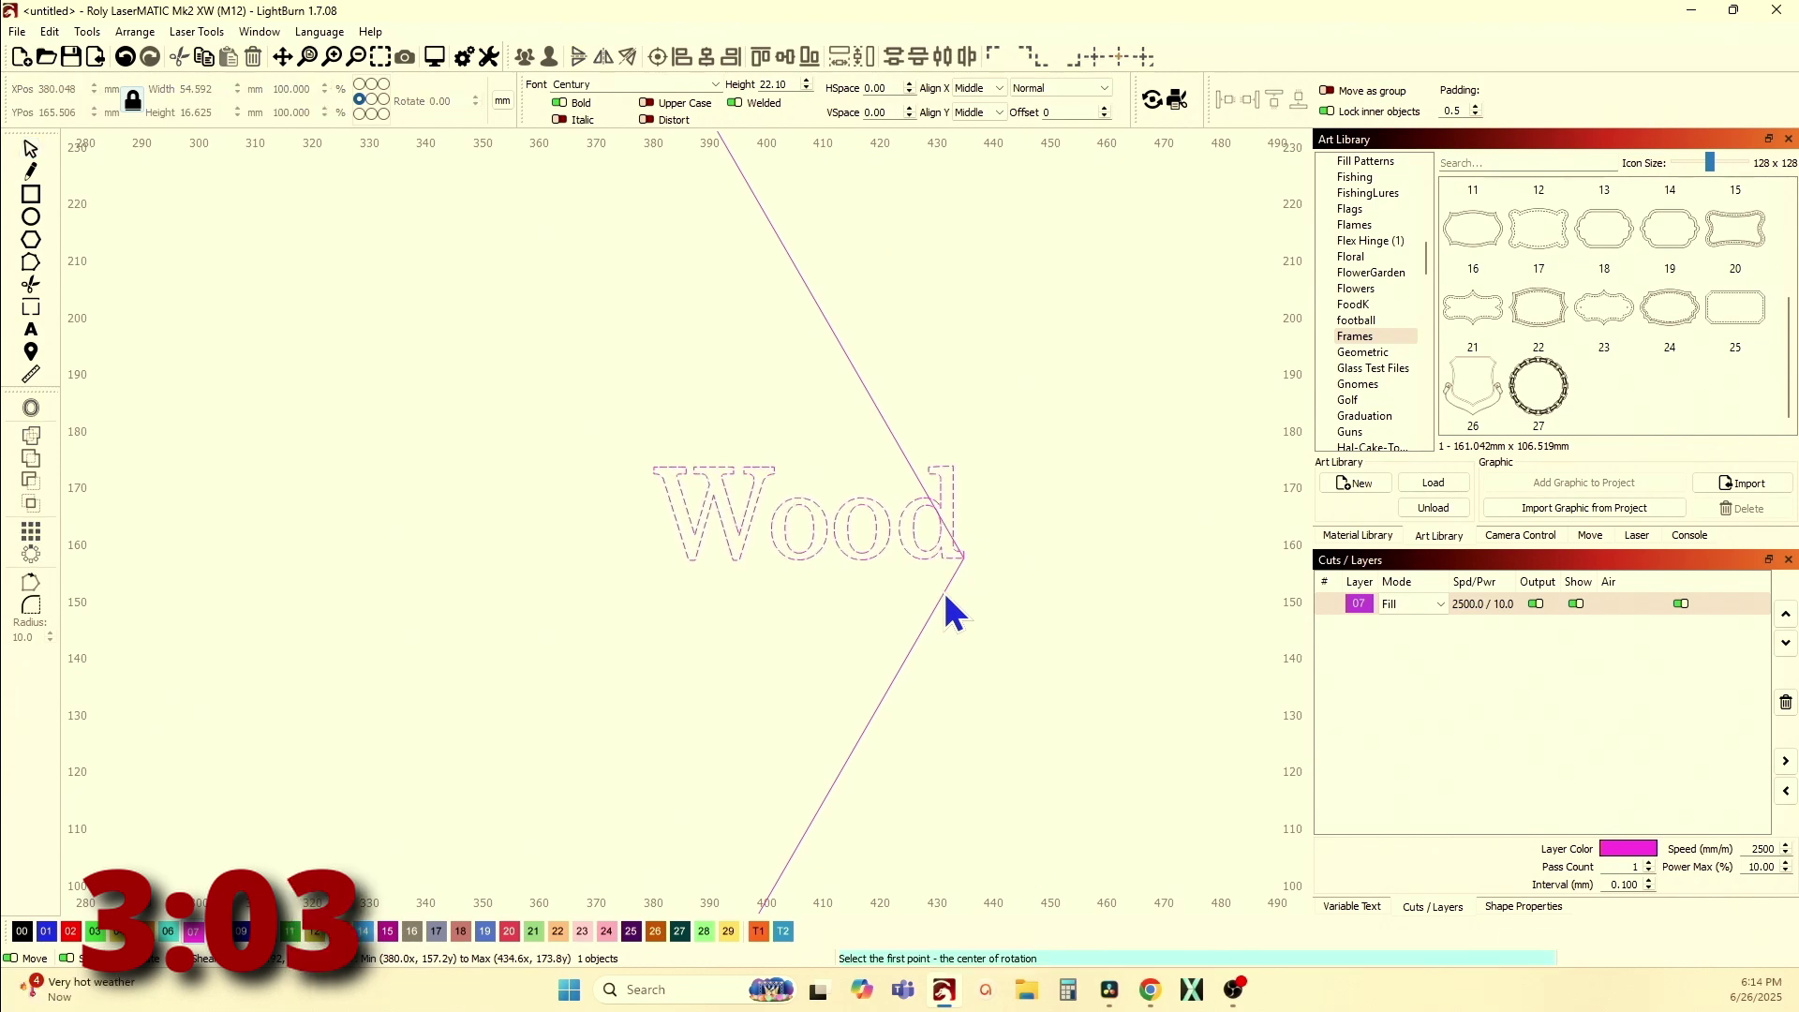
scroll(963, 564, up, 3)
click(963, 547)
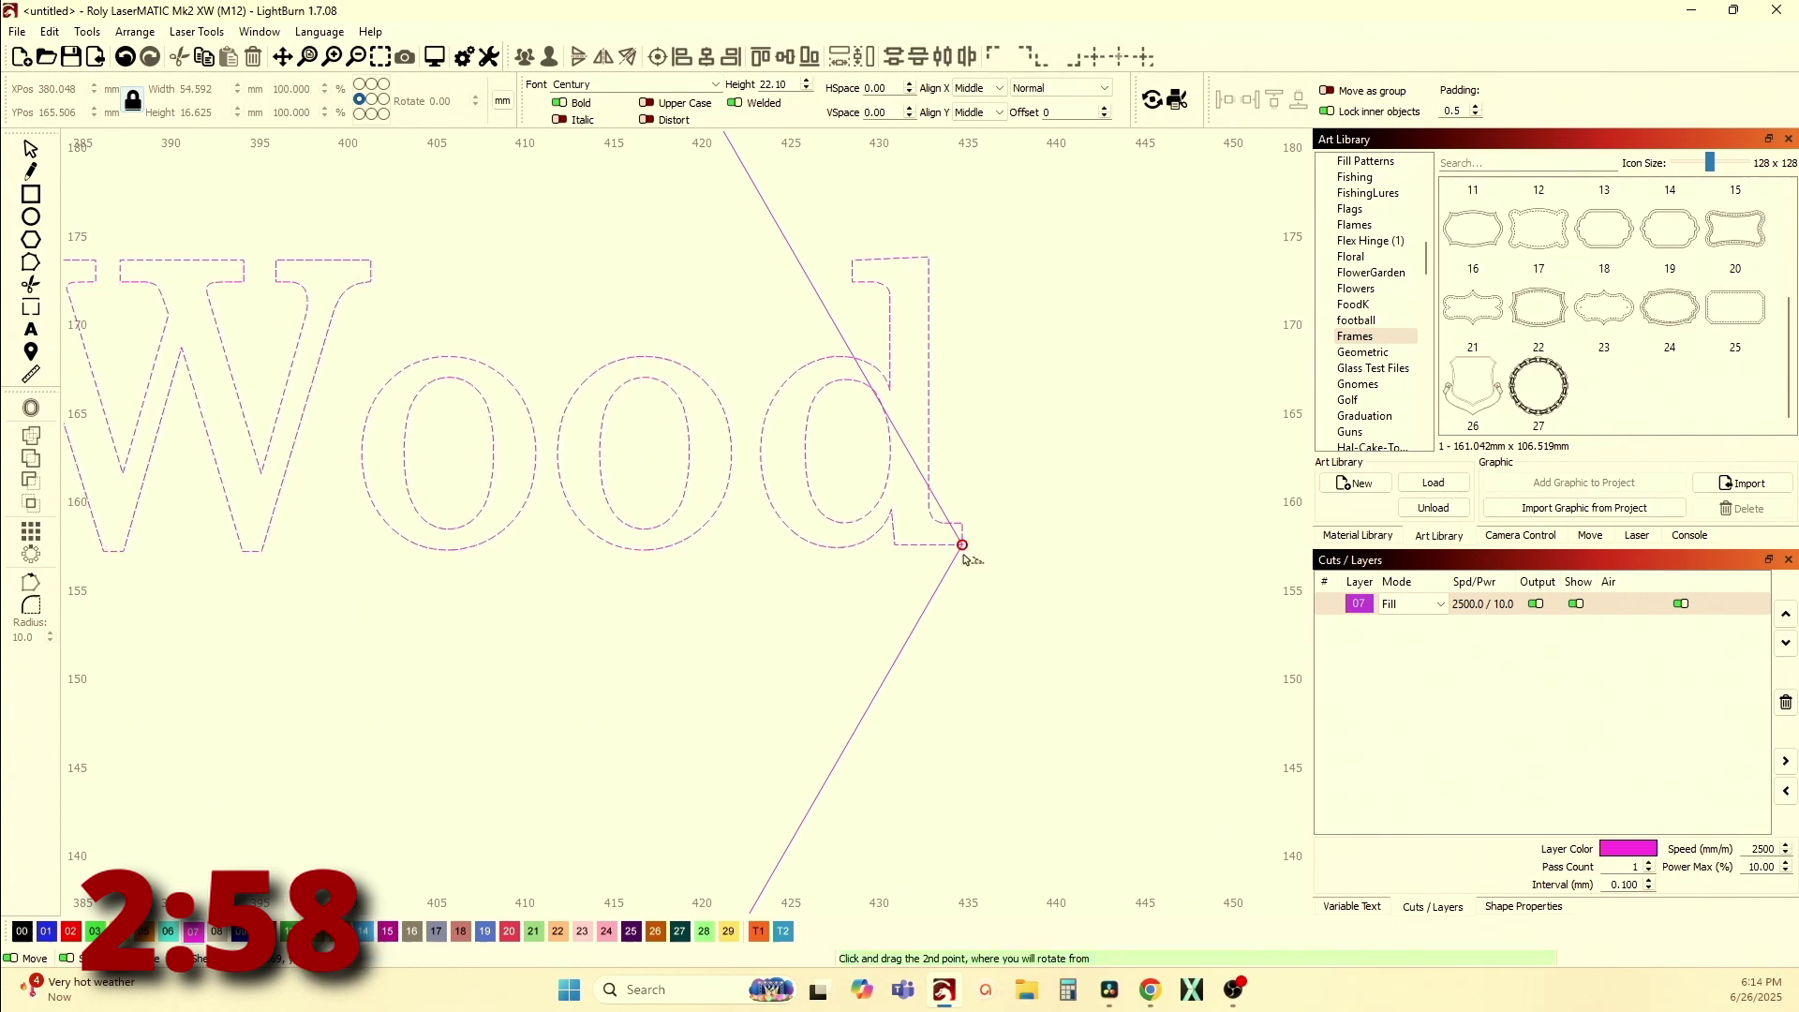
scroll(964, 548, down, 3)
drag(674, 550, 736, 730)
scroll(736, 730, down, 2)
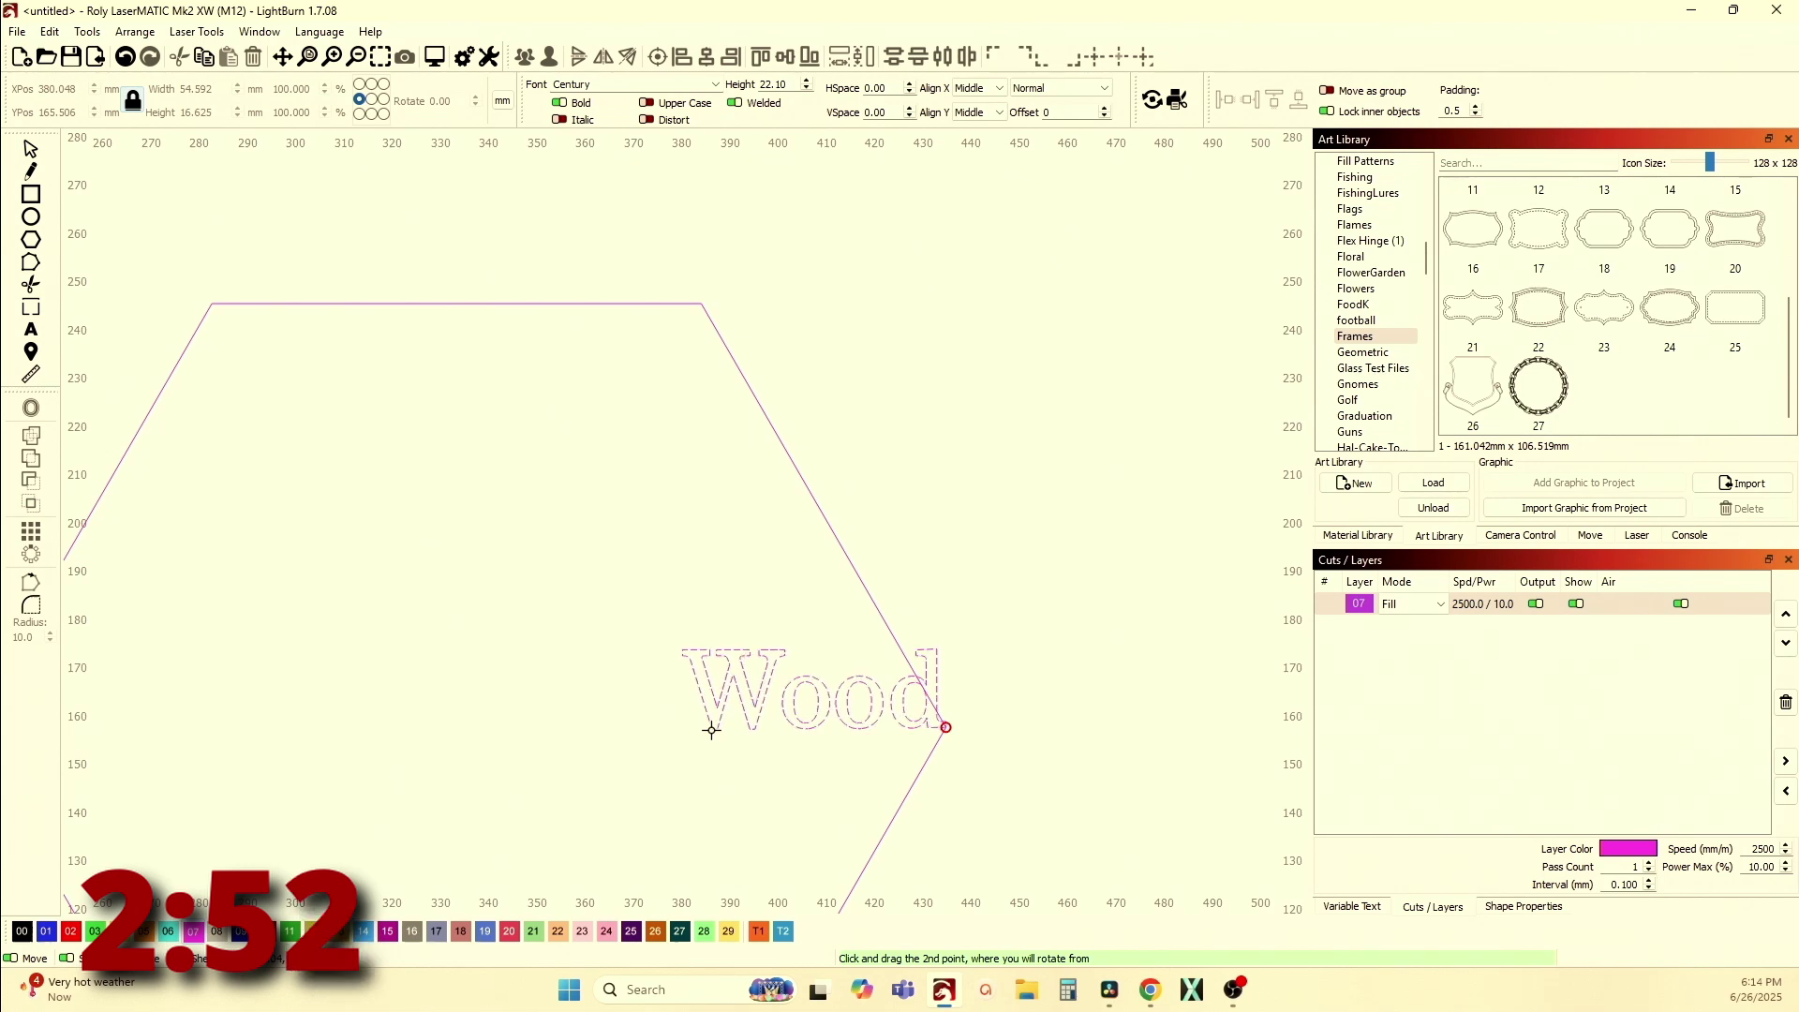
drag(711, 729, 778, 429)
drag(871, 515, 734, 363)
Move the word With onto the hexagon's top-left corner
scroll(734, 364, down, 5)
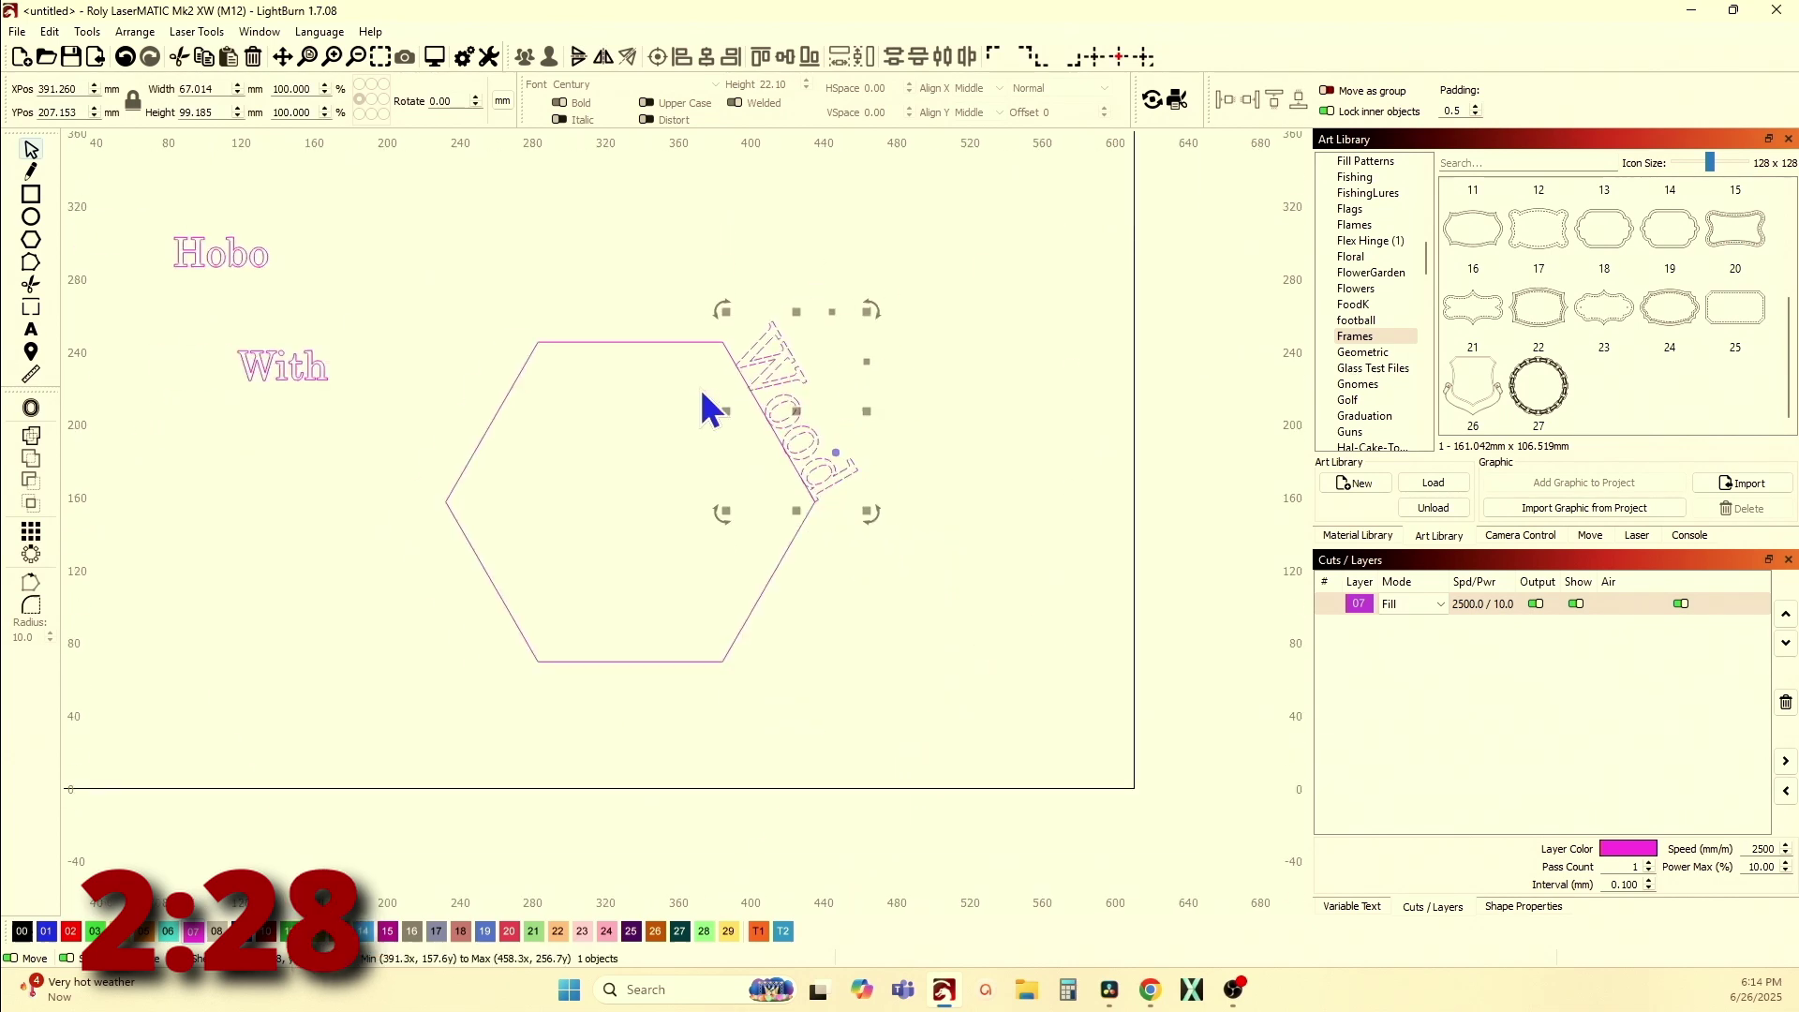
drag(197, 323, 394, 441)
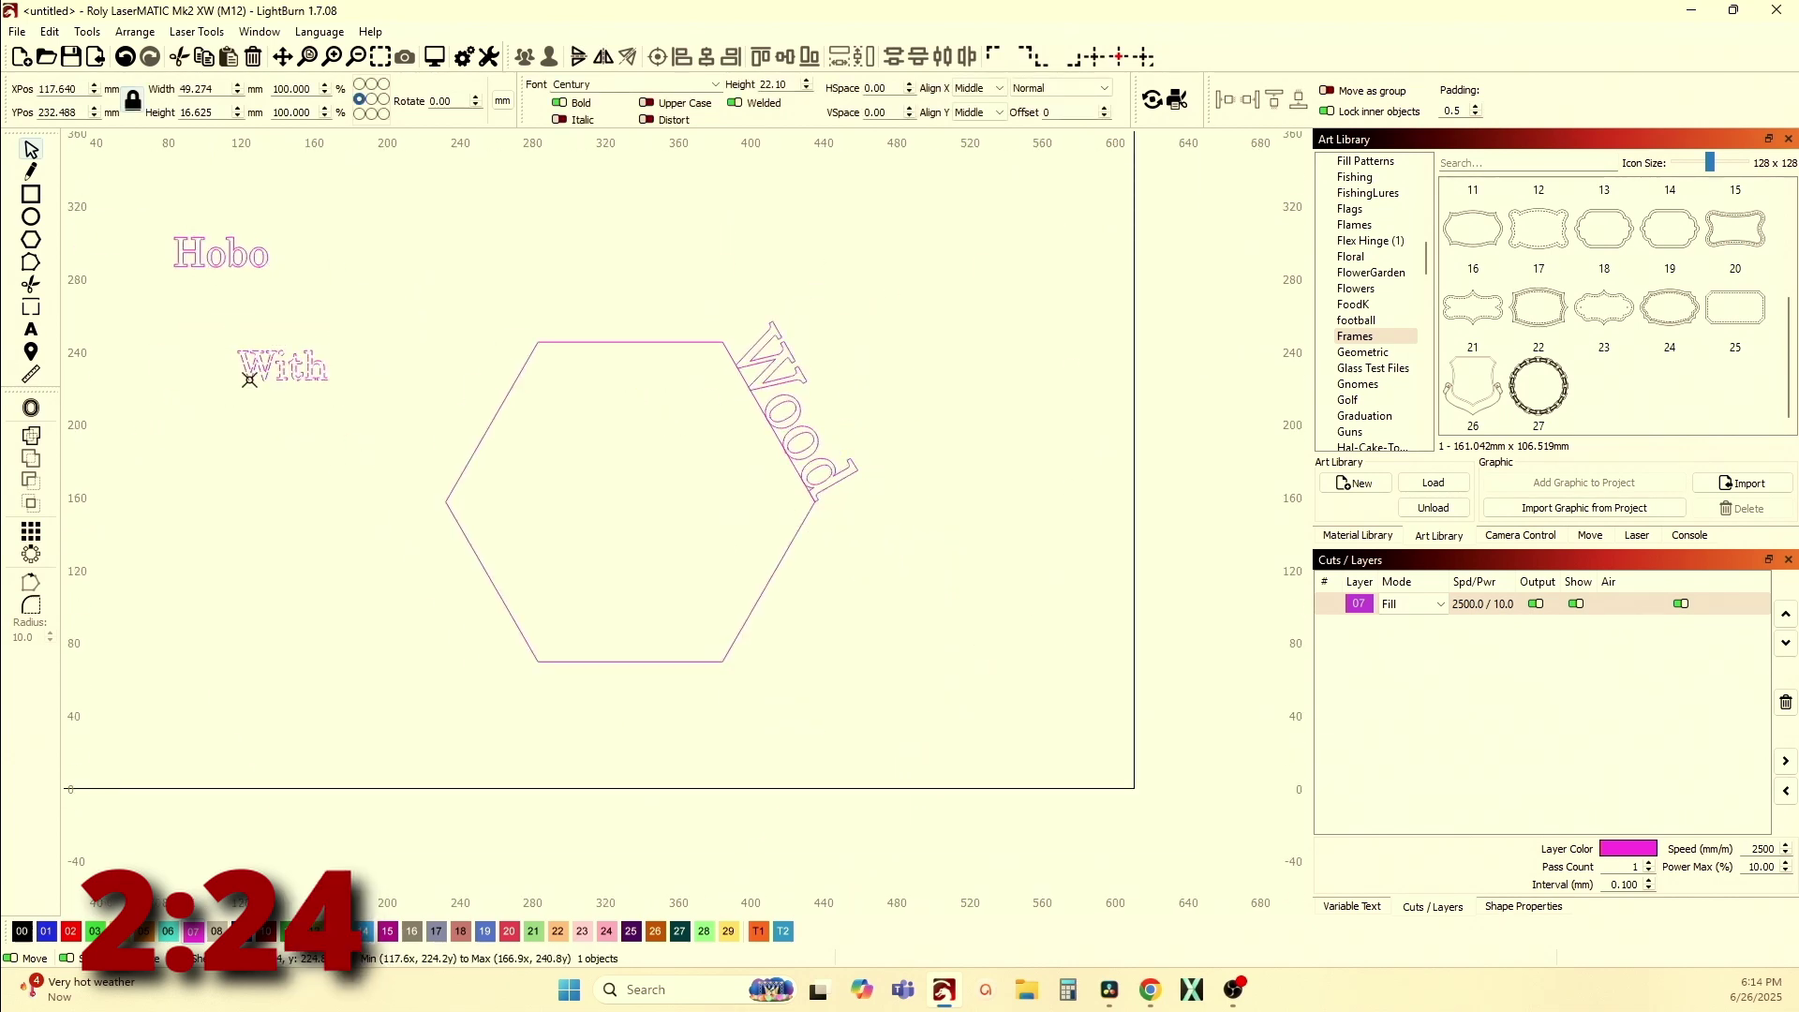
drag(249, 381, 574, 324)
scroll(574, 325, up, 4)
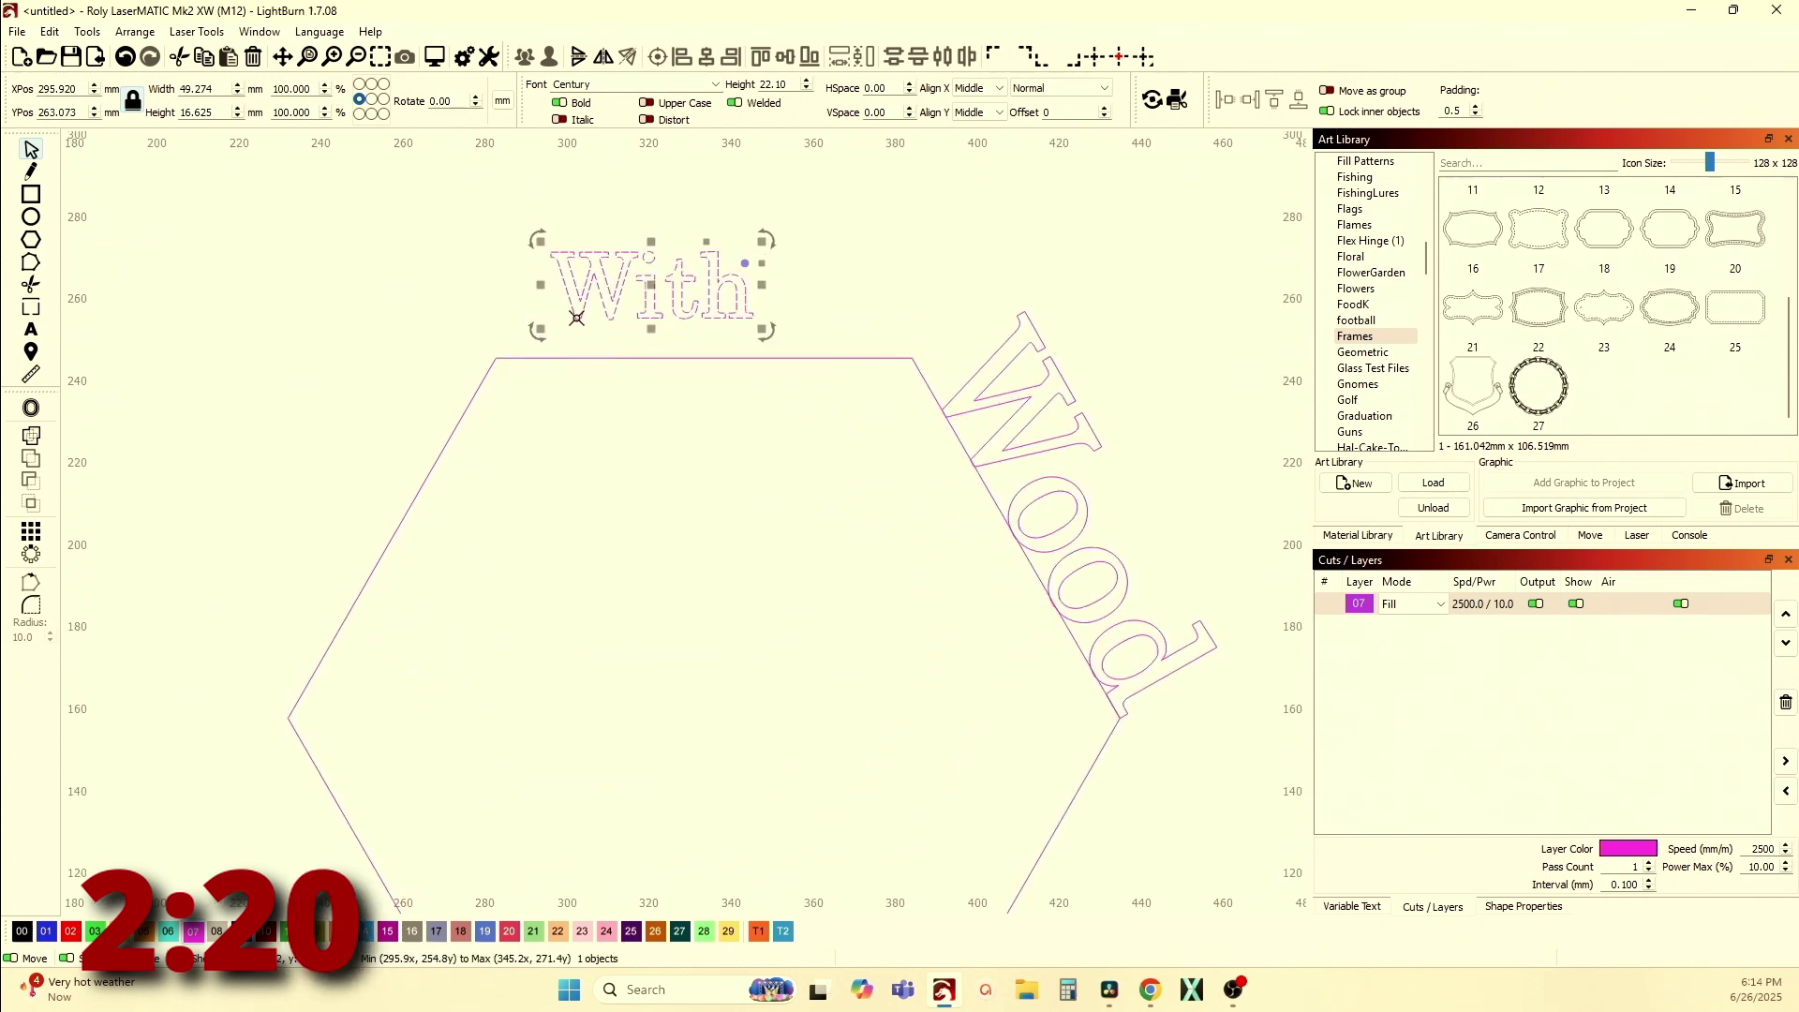
drag(575, 319, 497, 359)
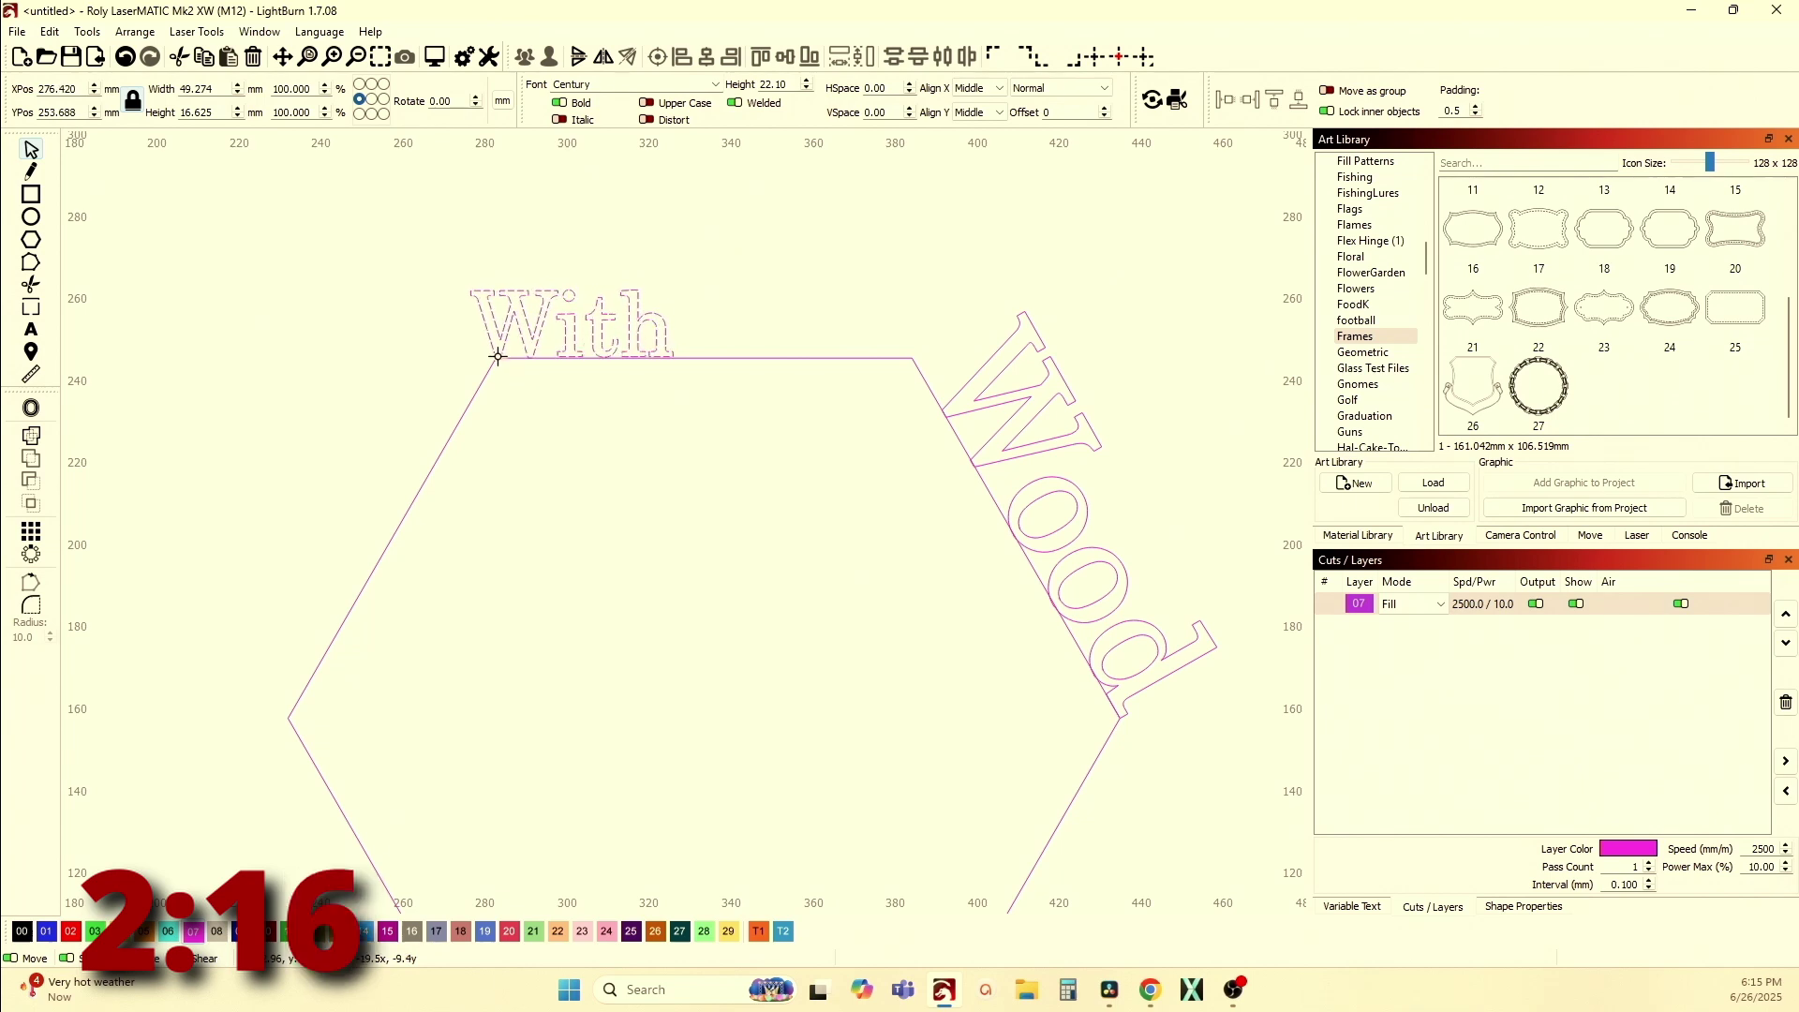
Scale With to about 104.7 × 35.3 mm so it spans the top edge
scroll(507, 403, down, 2)
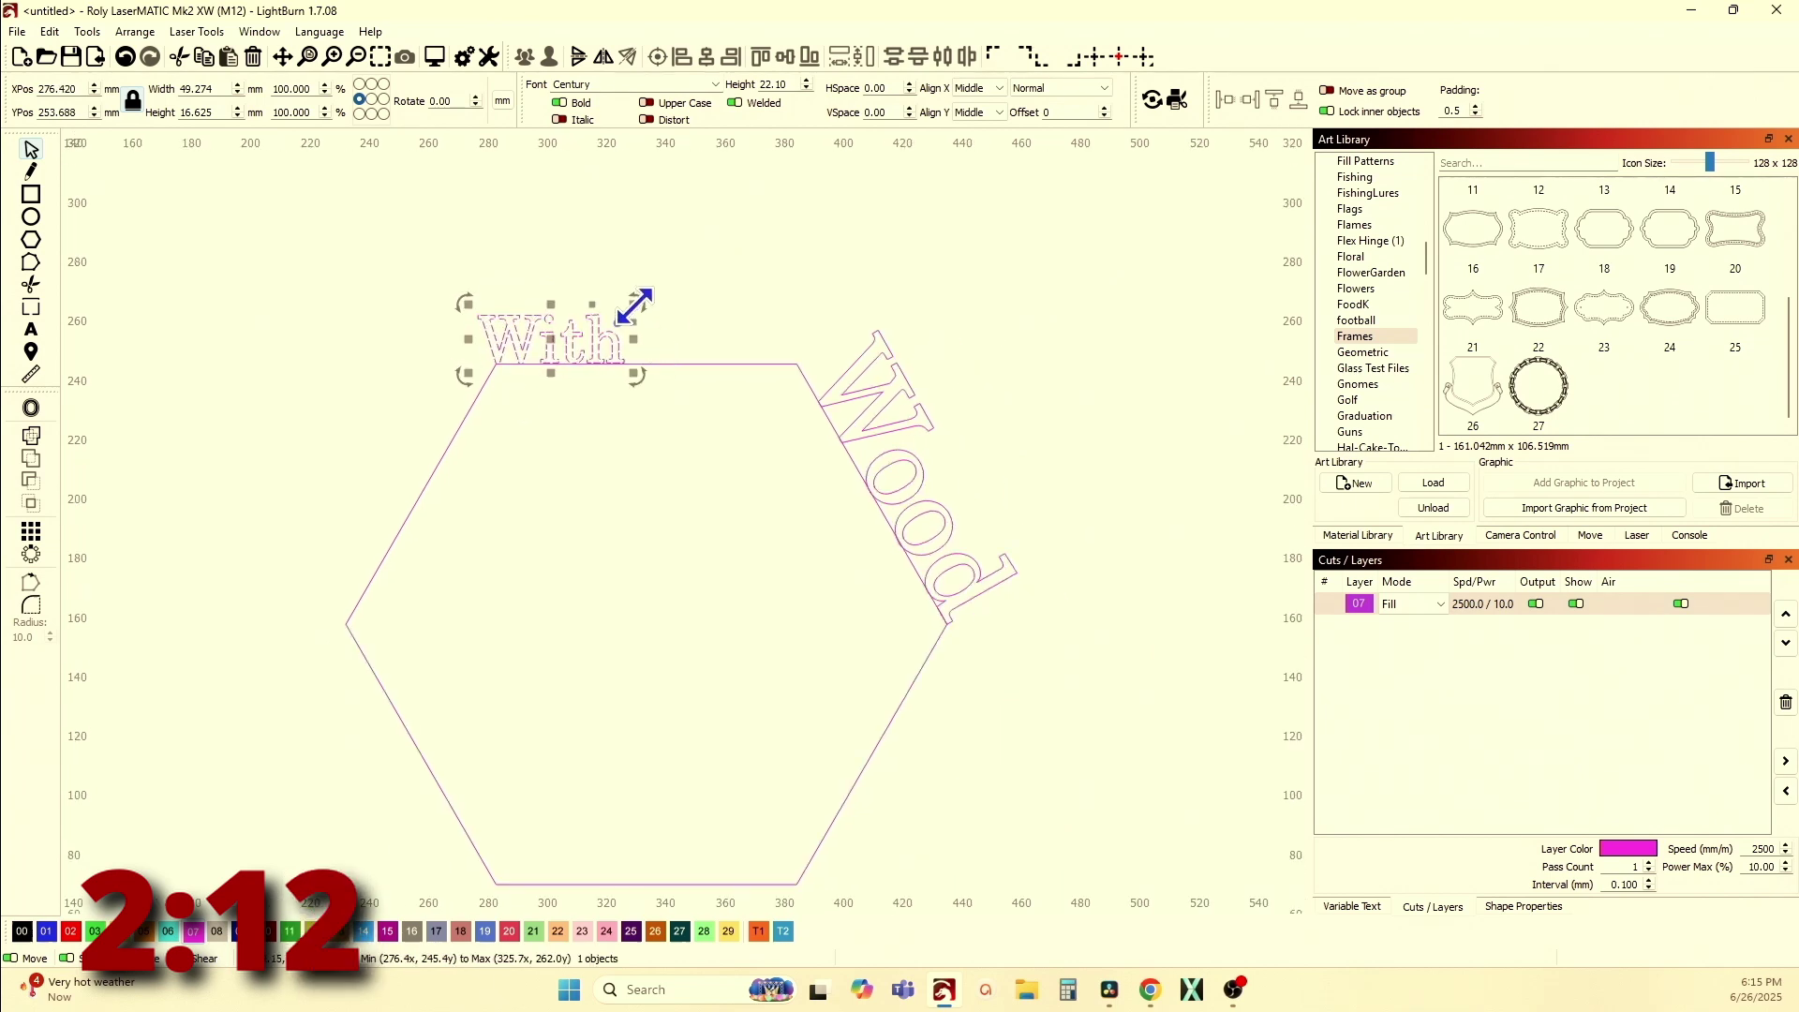
drag(634, 307, 806, 284)
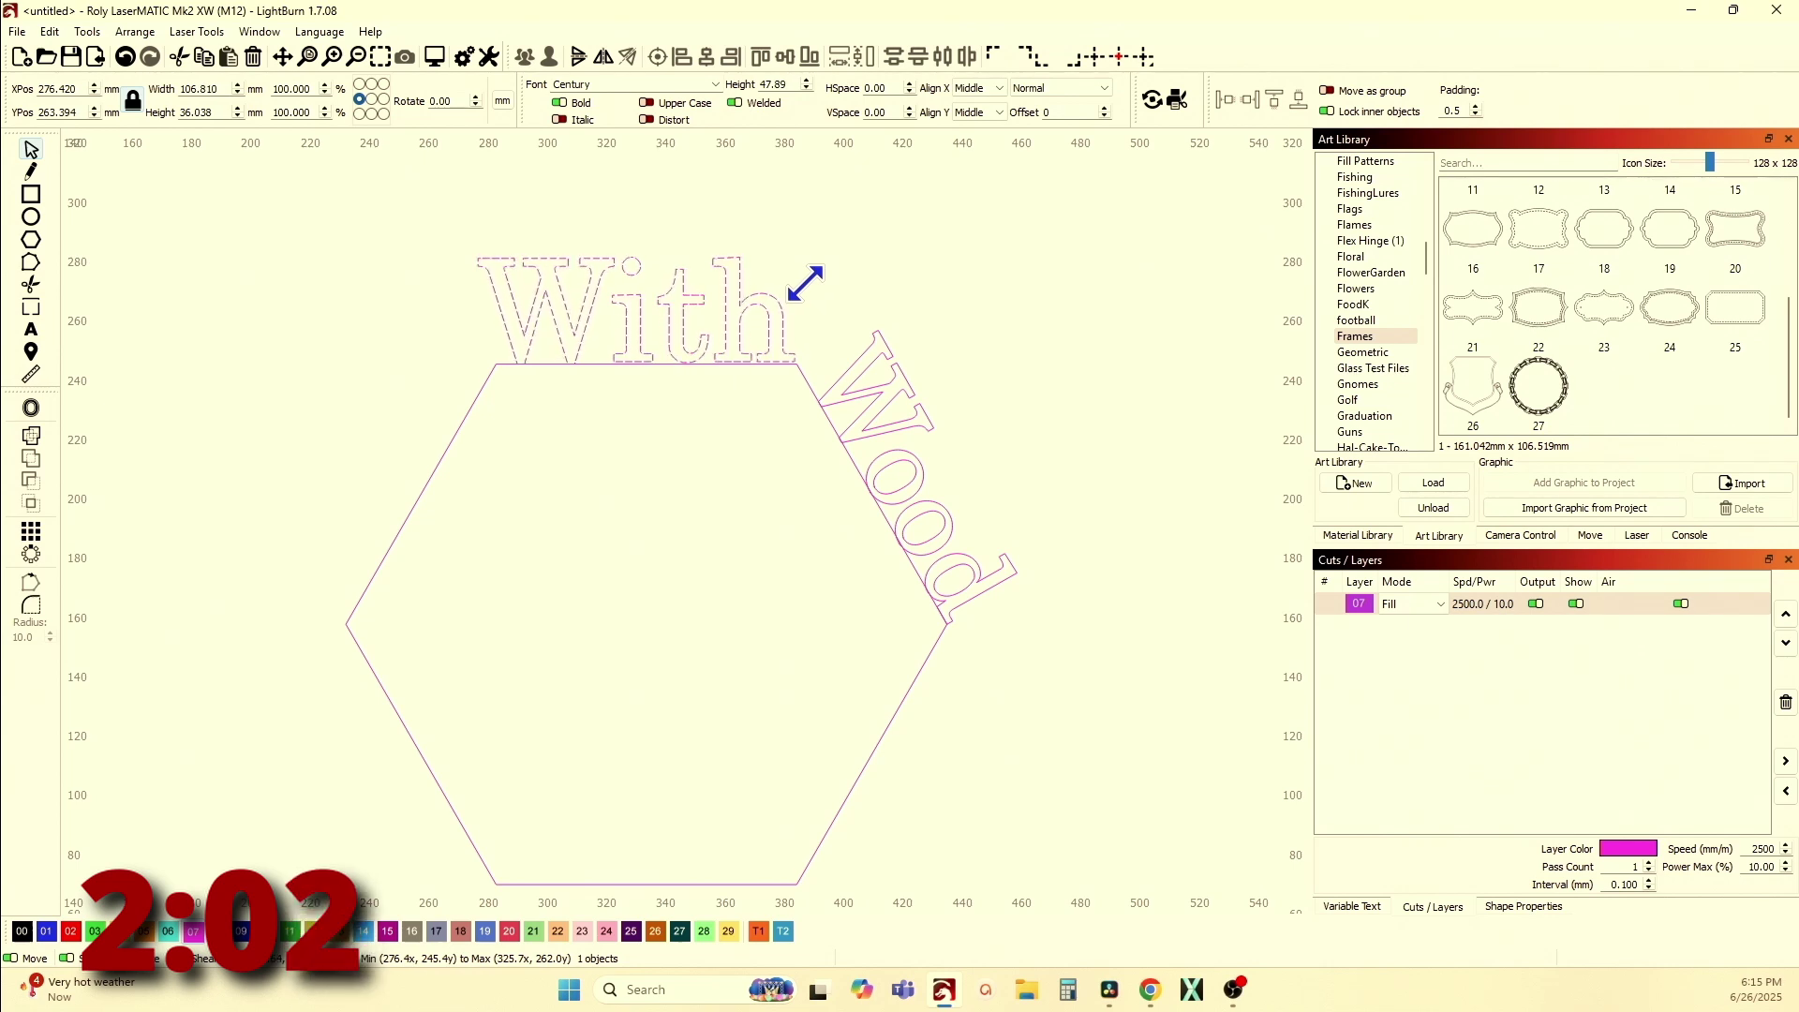
scroll(784, 350, up, 1)
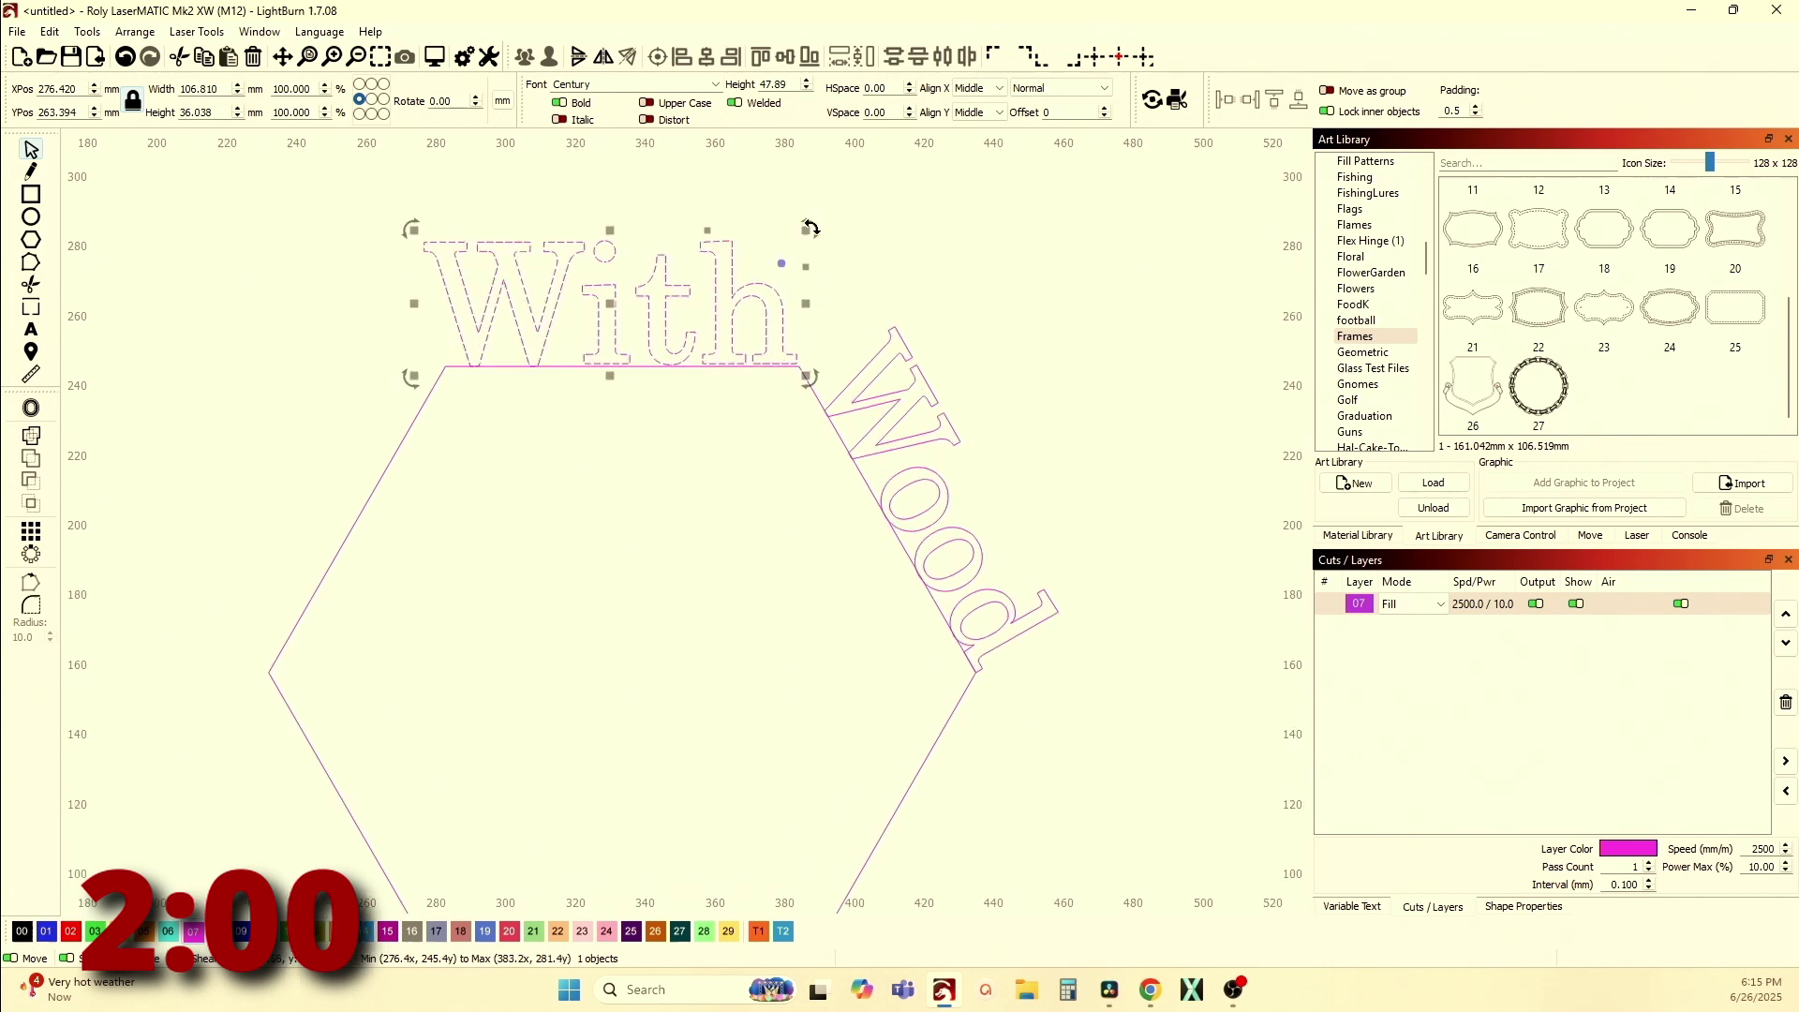
drag(803, 234, 775, 313)
scroll(775, 315, down, 2)
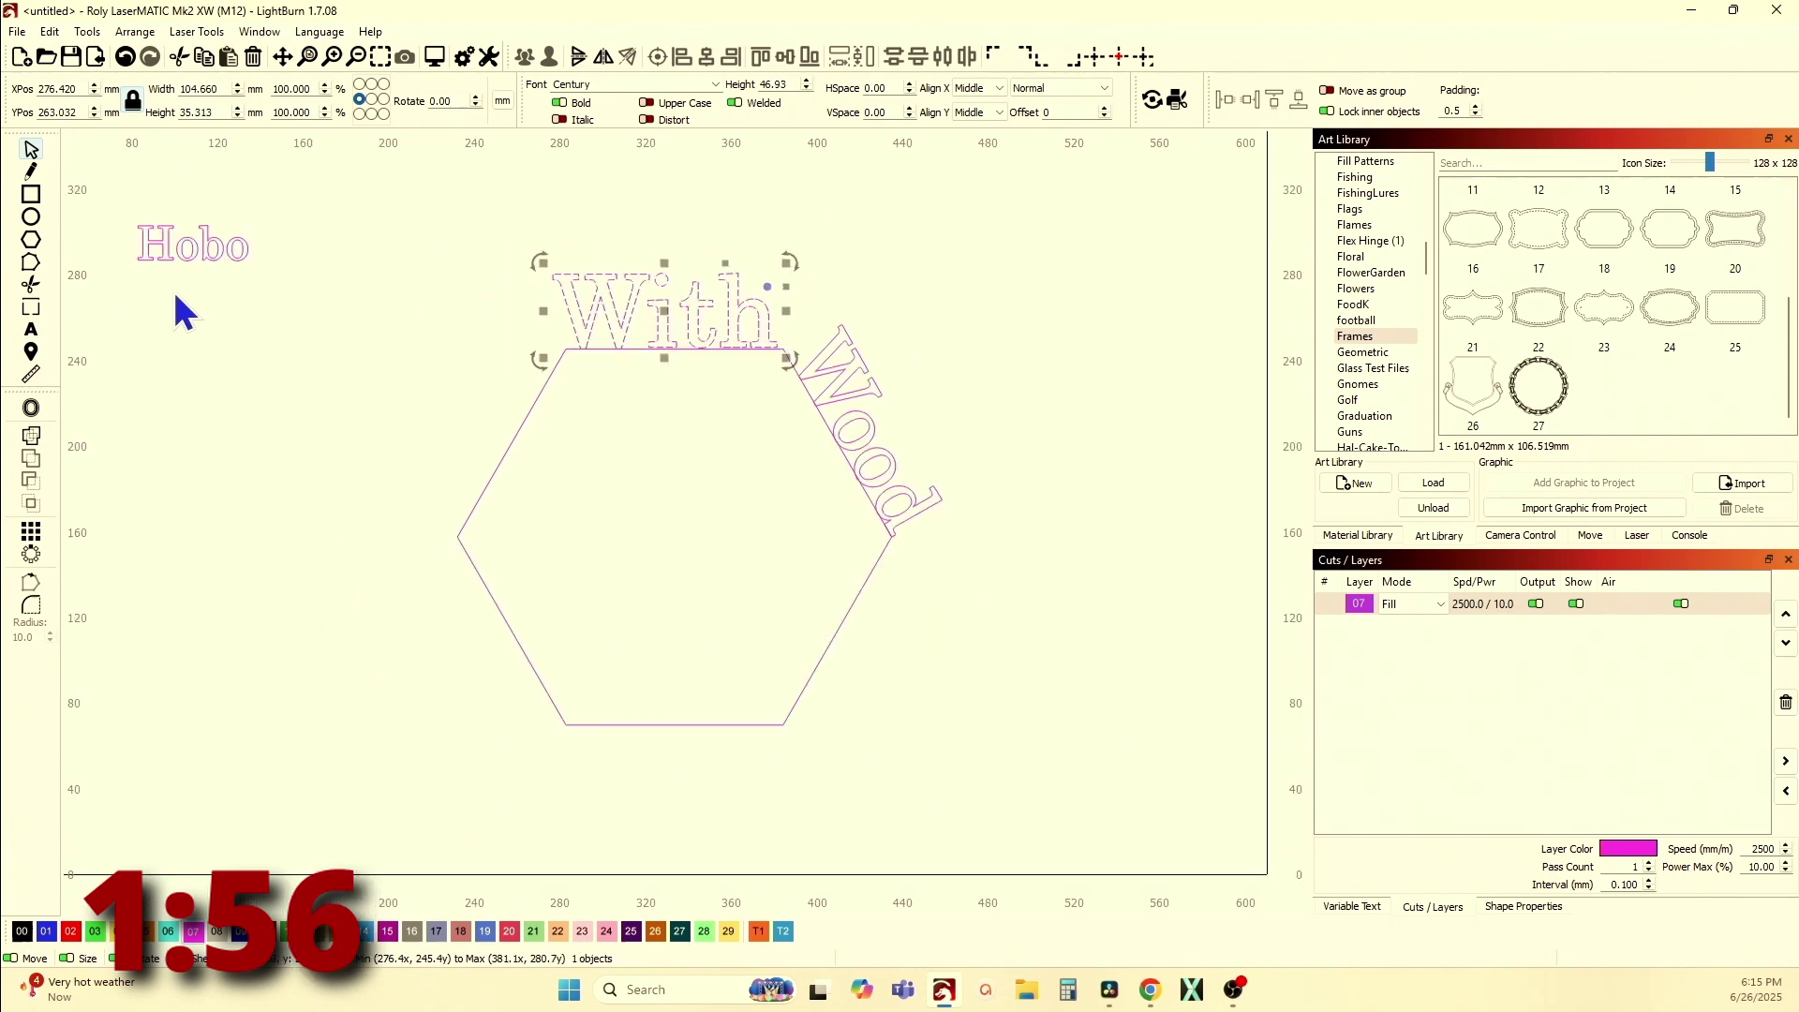
Move the Hobo text next to the hexagon's left corner
click(147, 273)
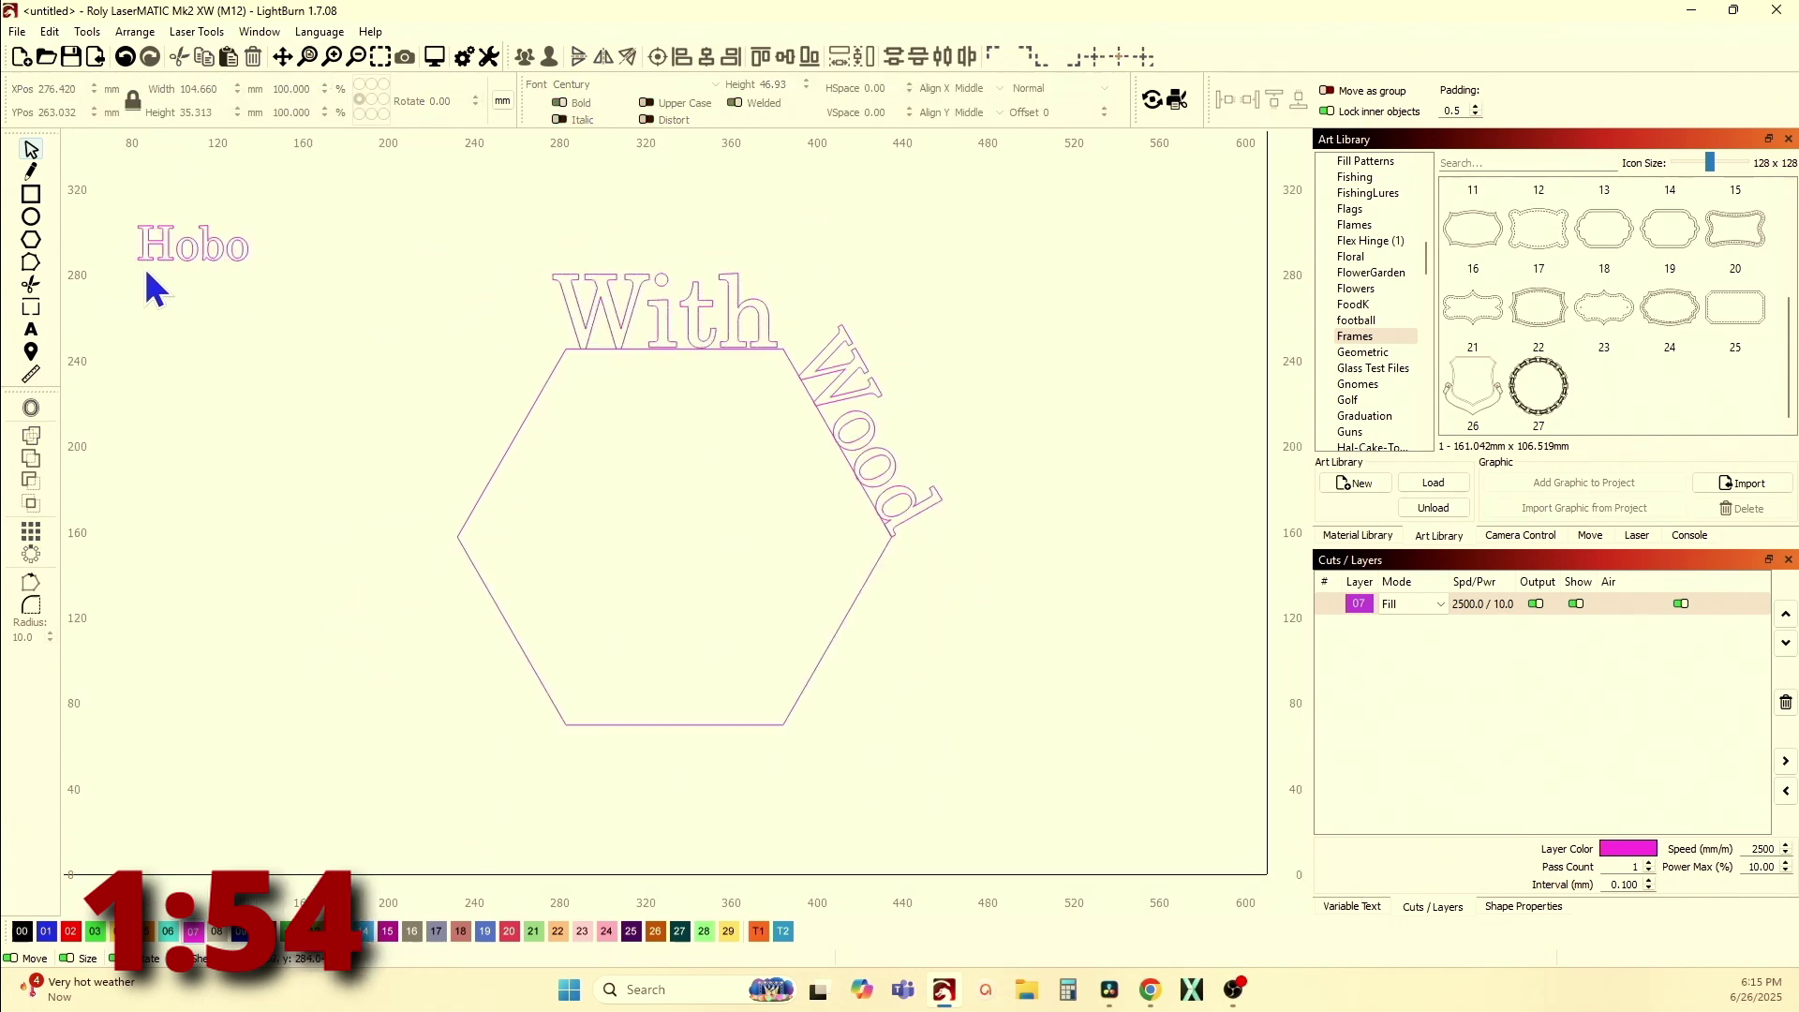
drag(136, 257, 428, 522)
scroll(488, 535, up, 5)
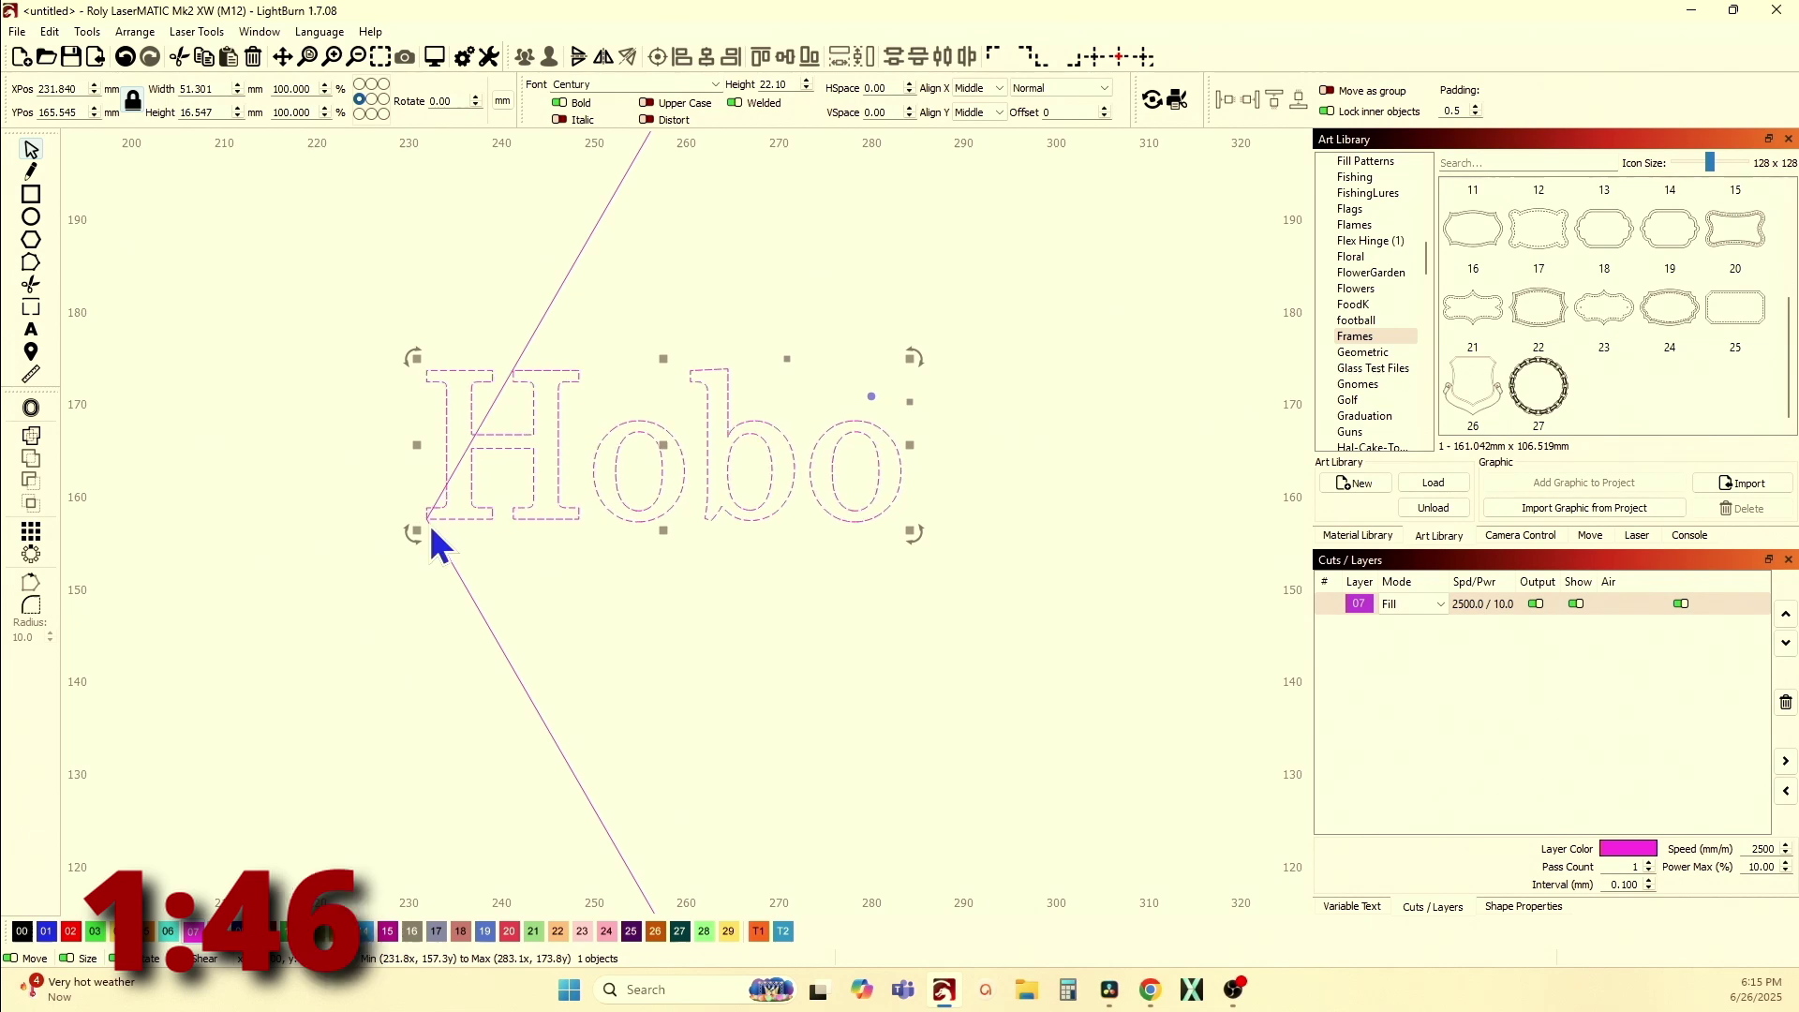
Rotate Hobo around the hexagon's left corner to lie along the upper-left edge
key(ctrl+shift+r)
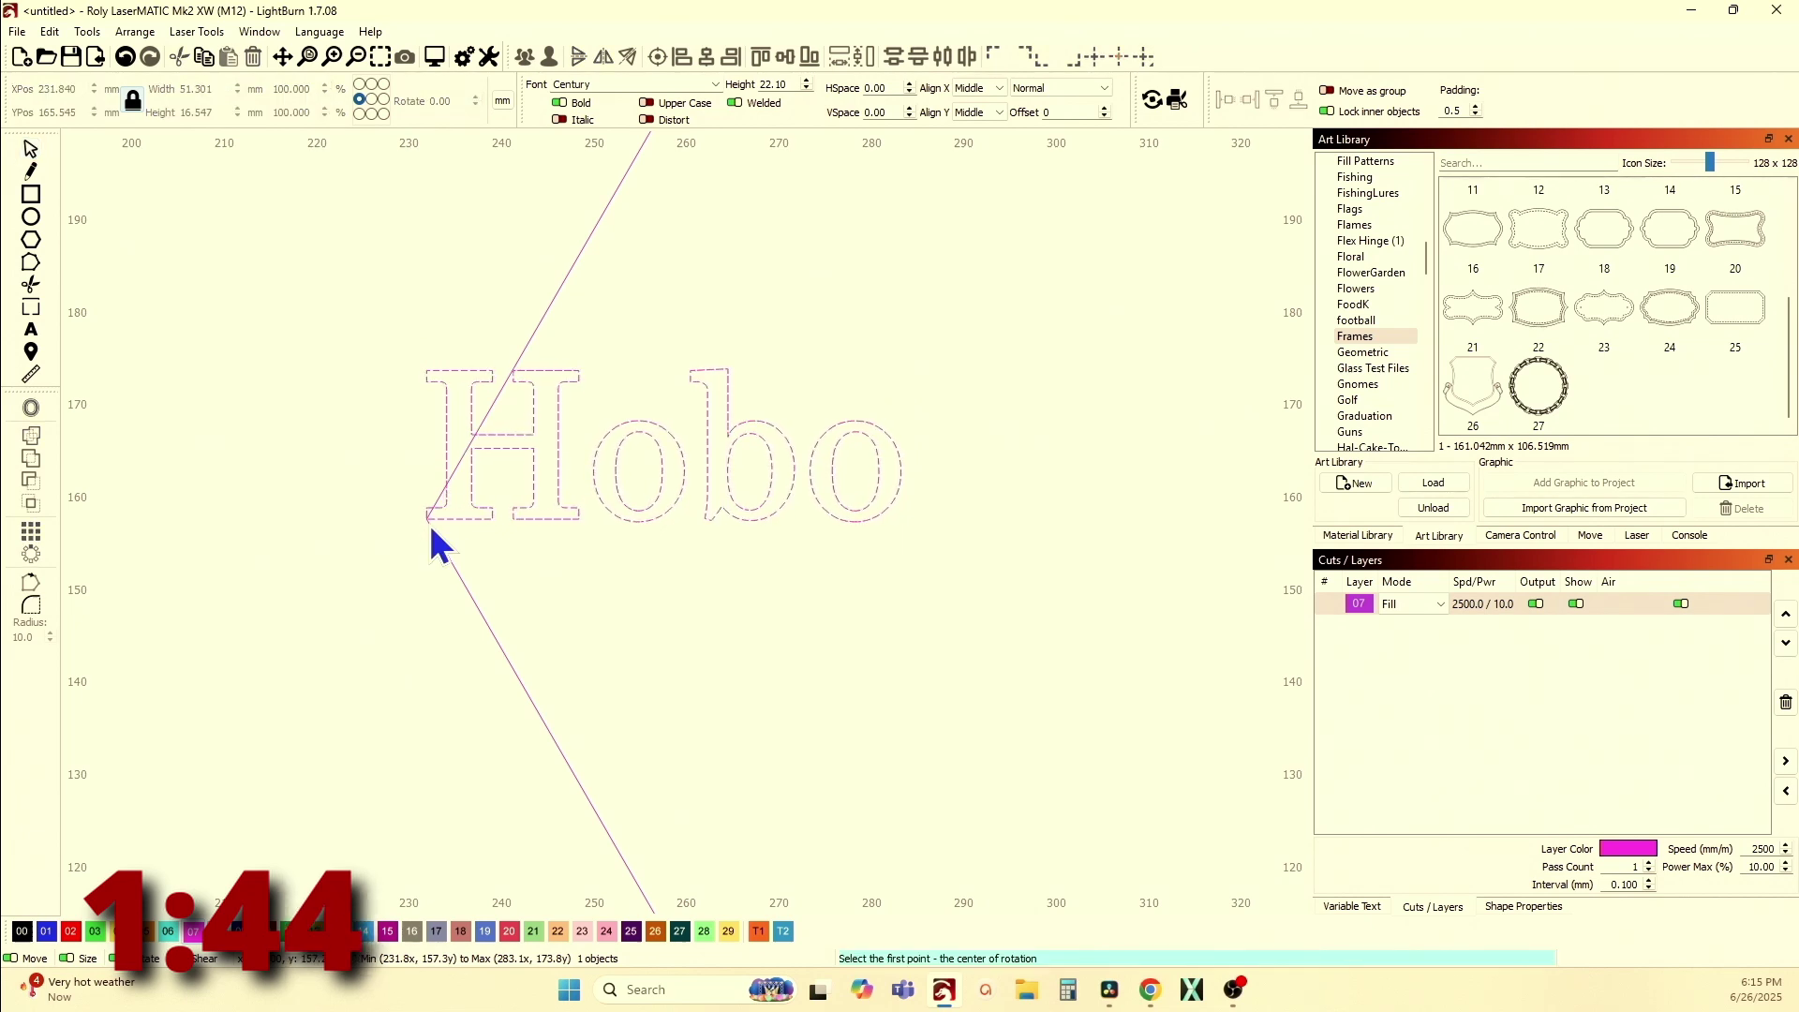
click(426, 522)
scroll(553, 566, down, 4)
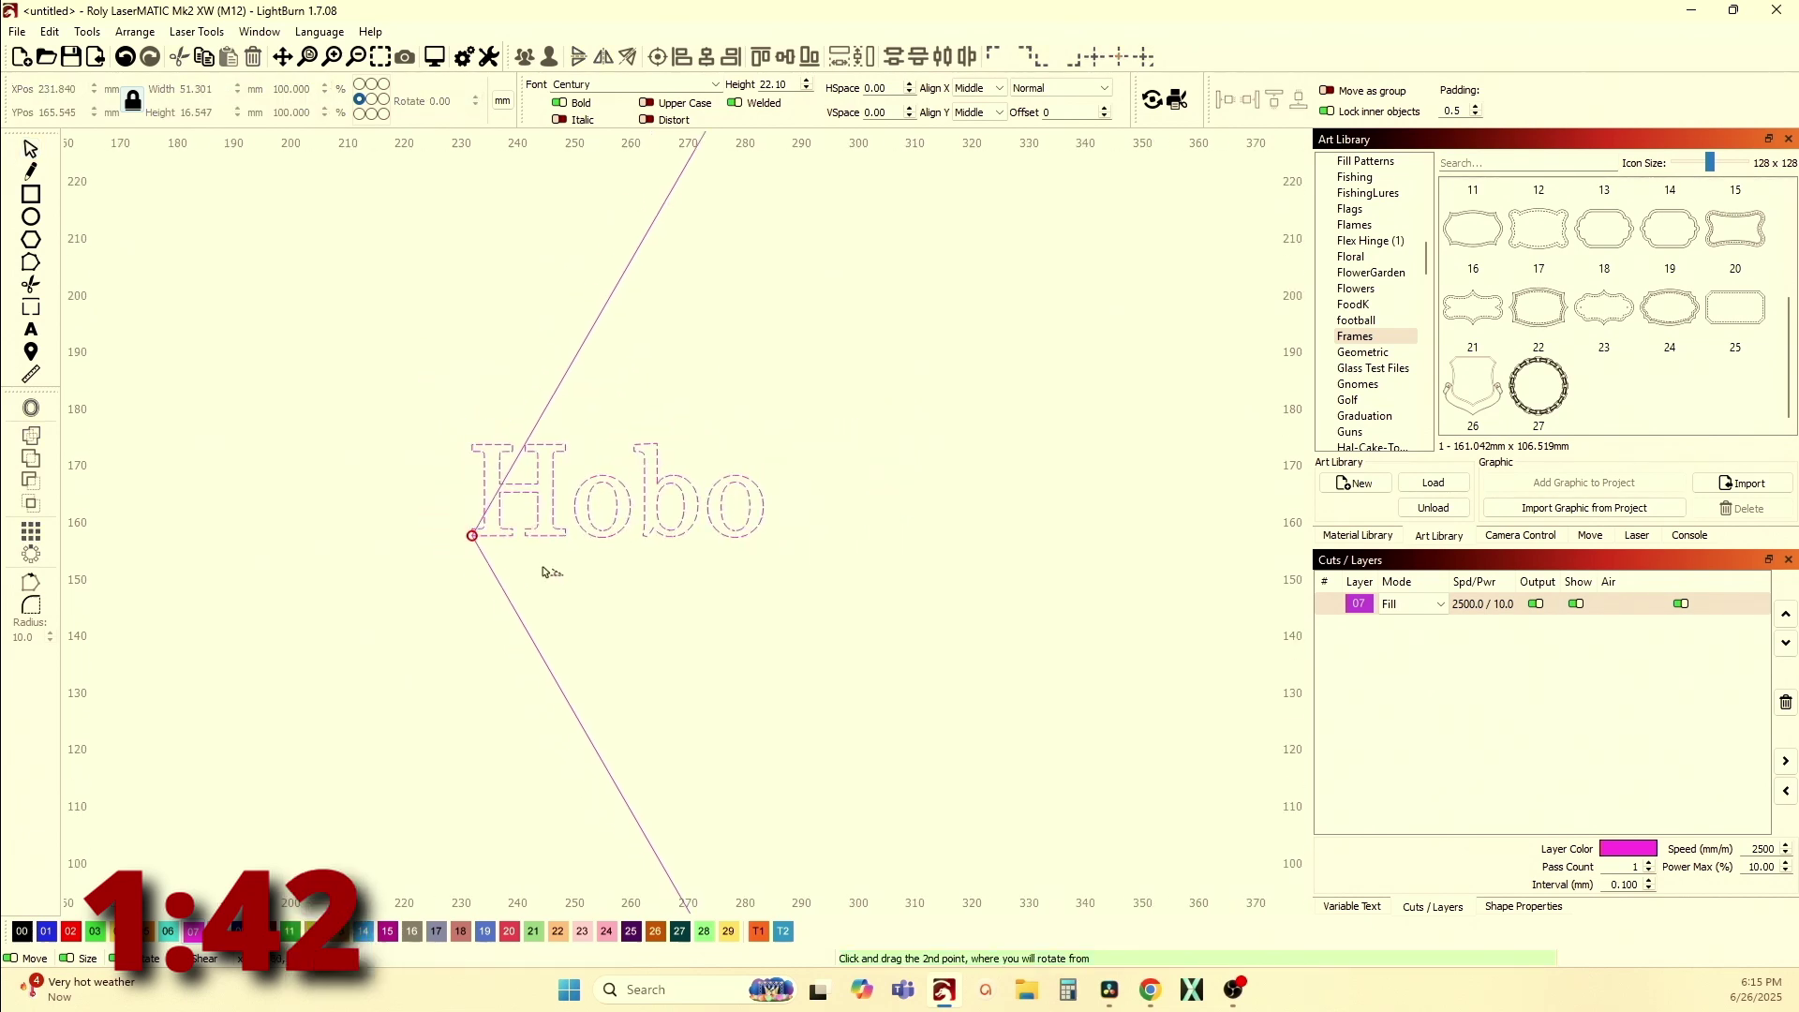
scroll(592, 600, up, 2)
scroll(592, 600, right, 2)
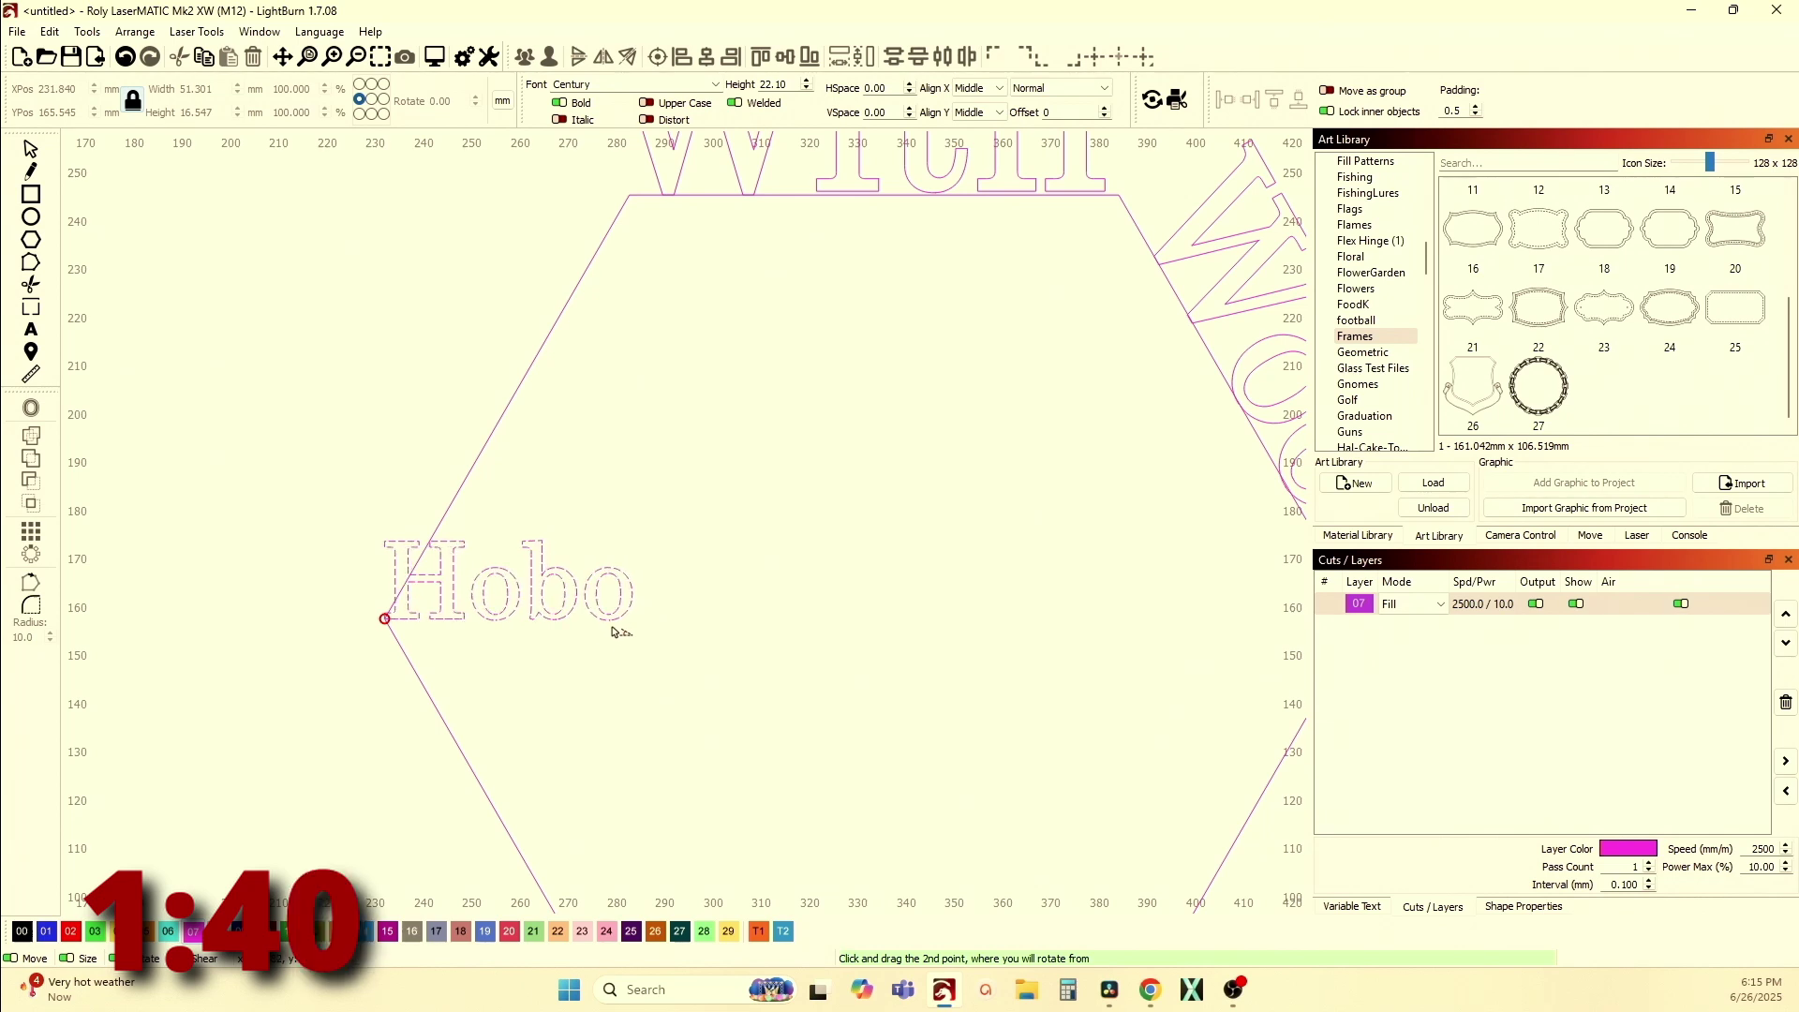
drag(610, 621, 604, 241)
scroll(606, 270, down, 5)
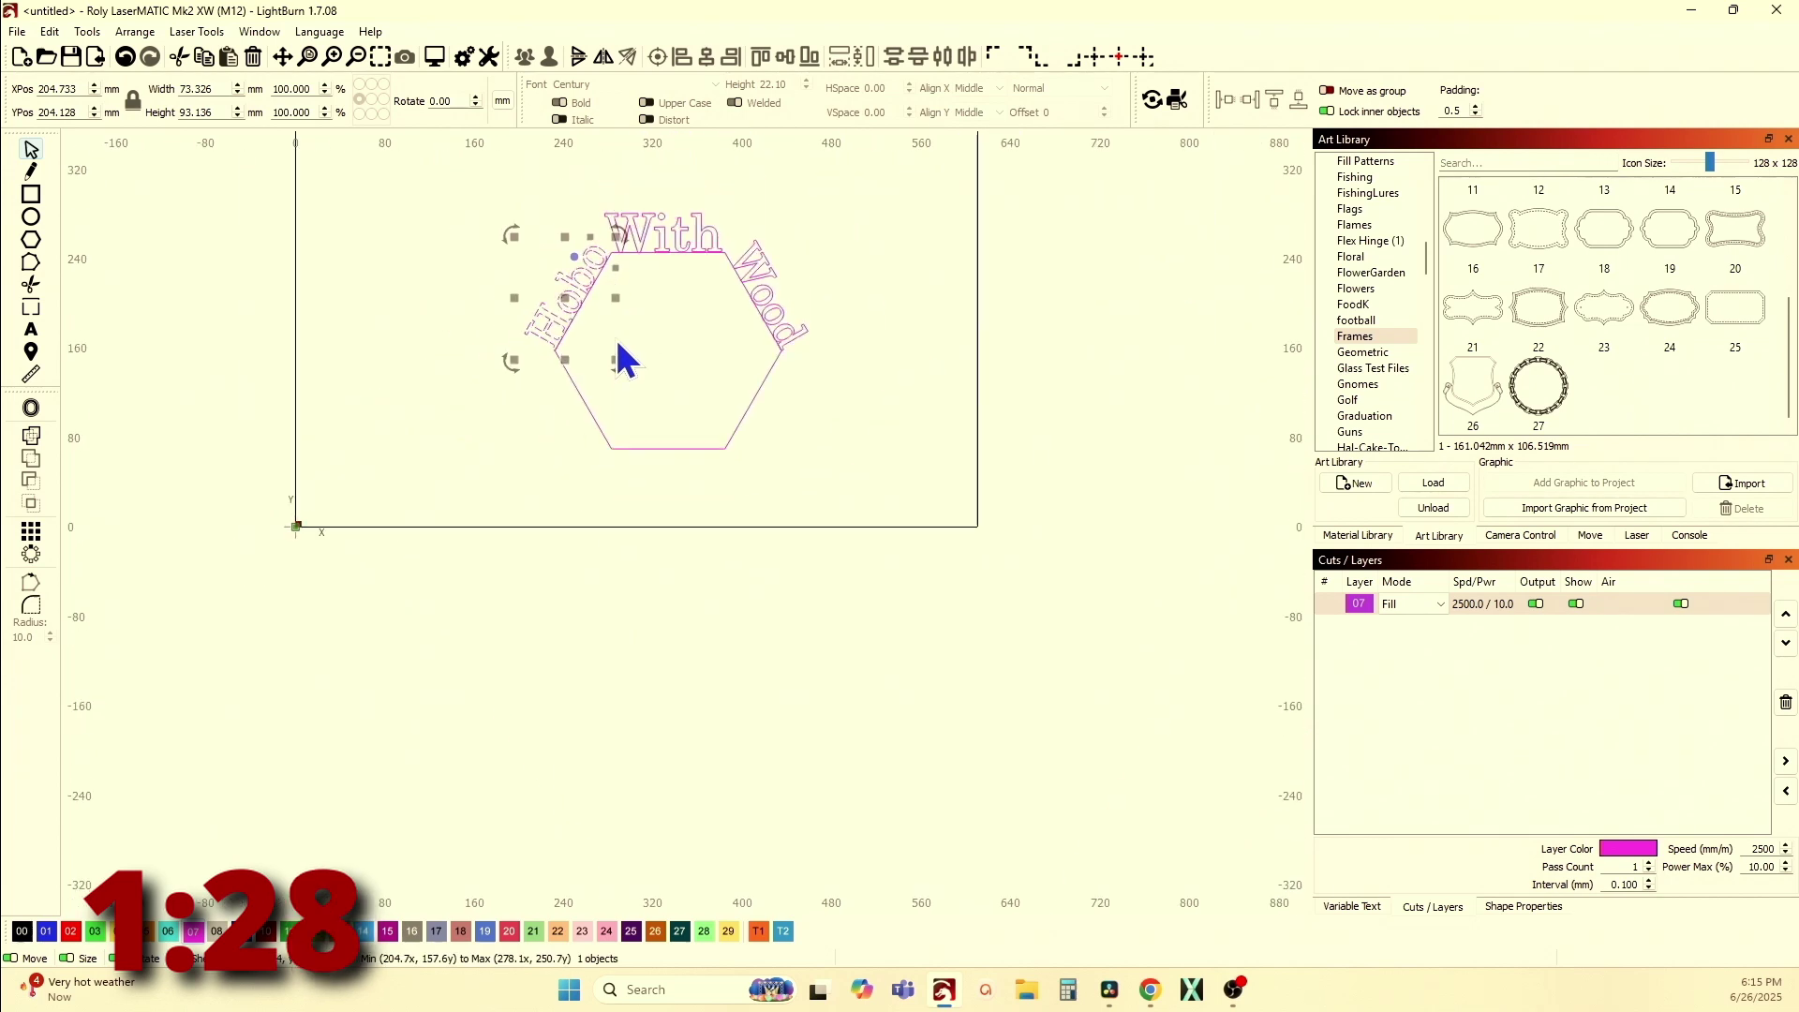
scroll(522, 430, up, 5)
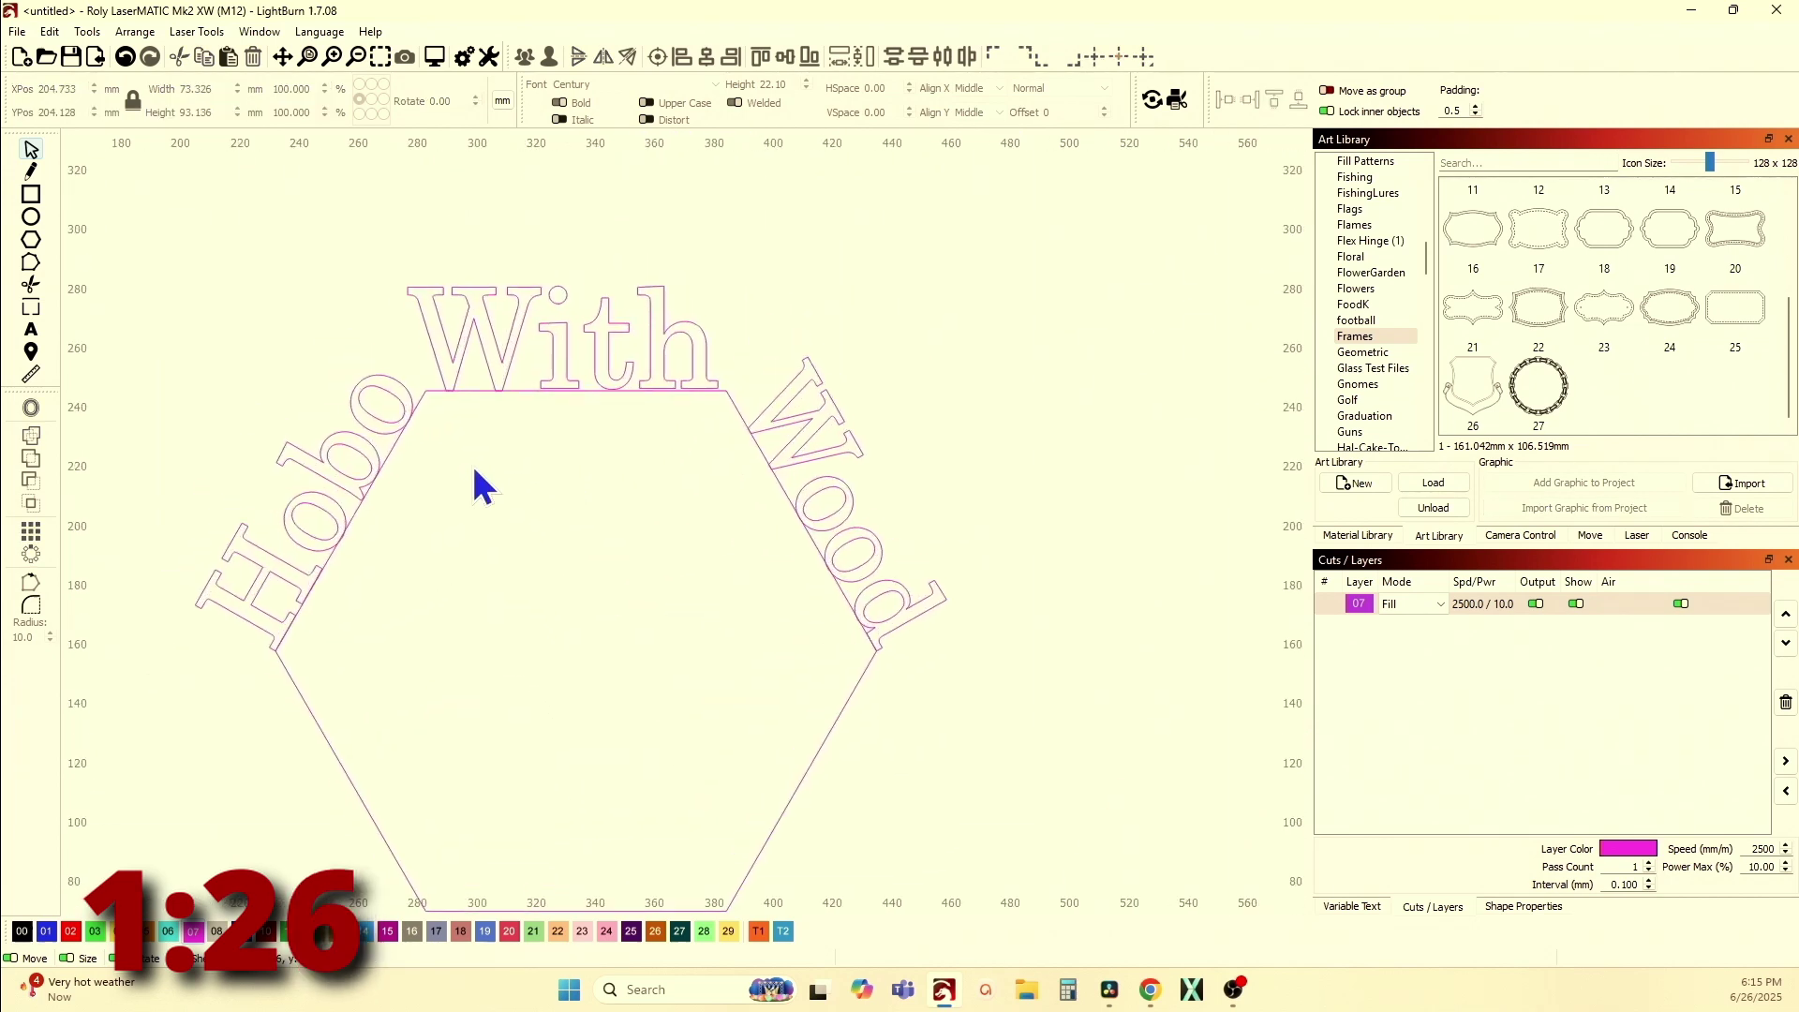
scroll(392, 489, down, 3)
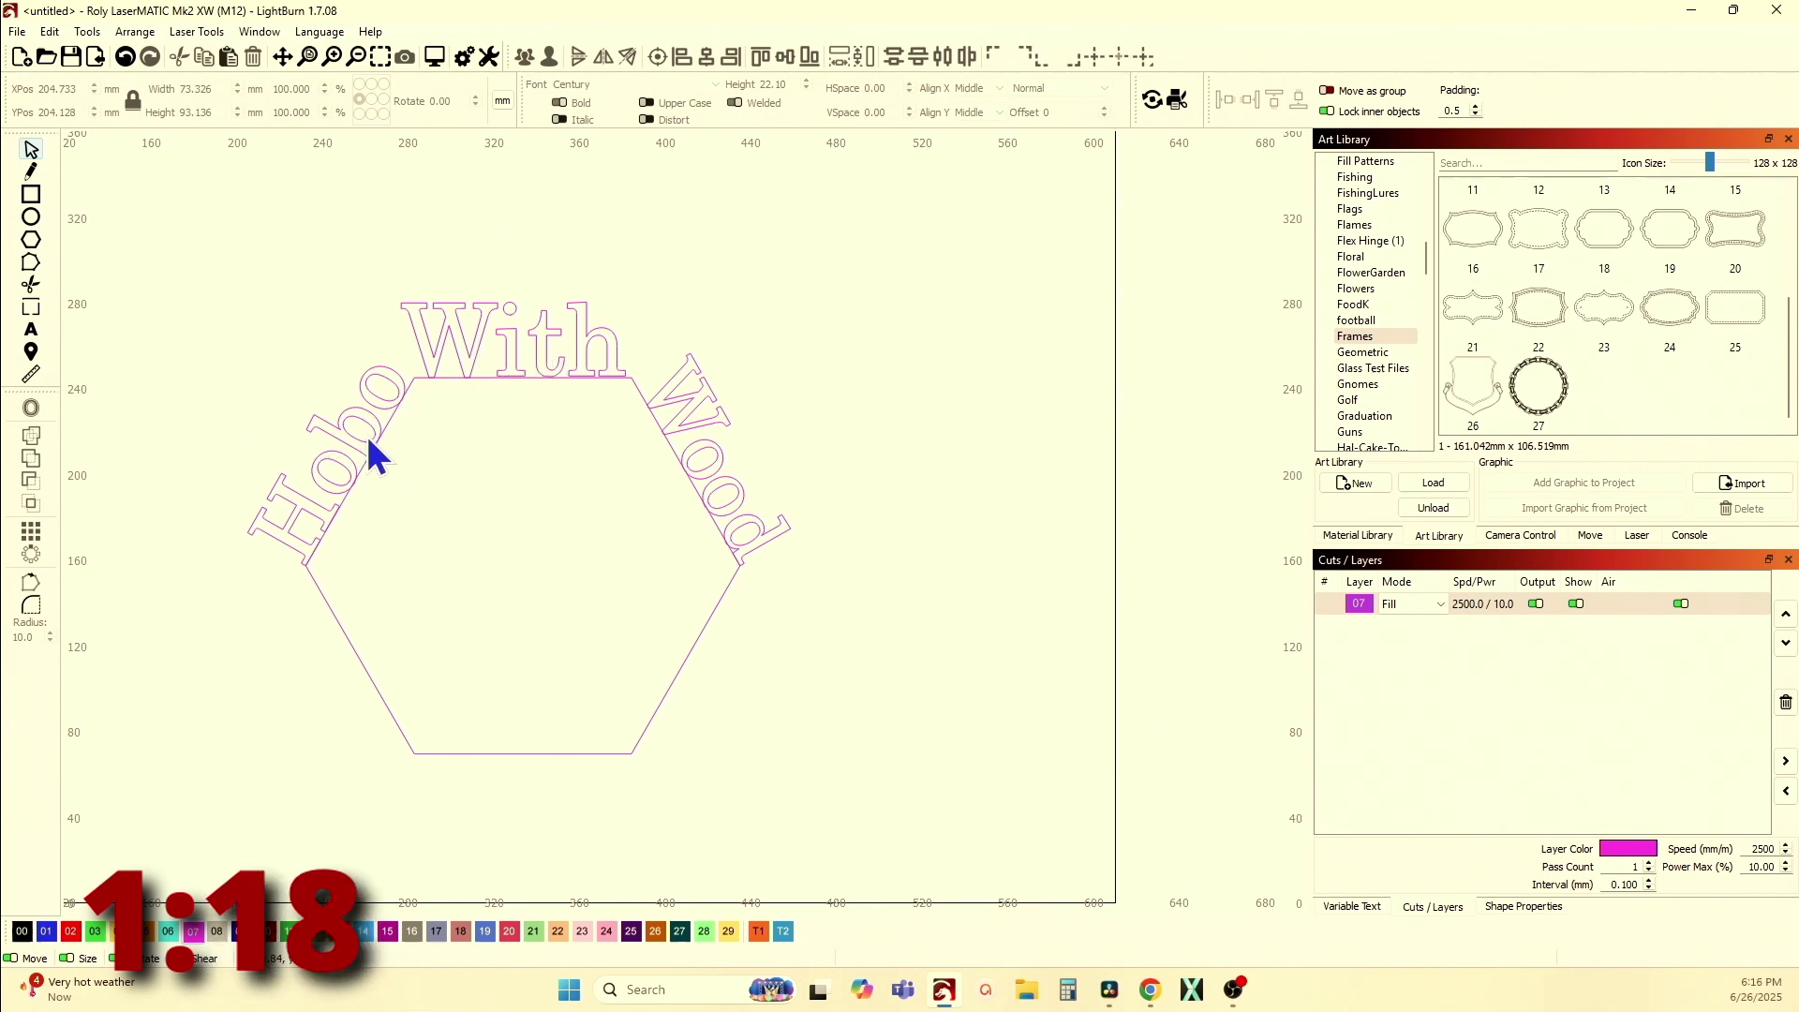
Check Hobo's height, then set the With text's height to 42.87
click(334, 414)
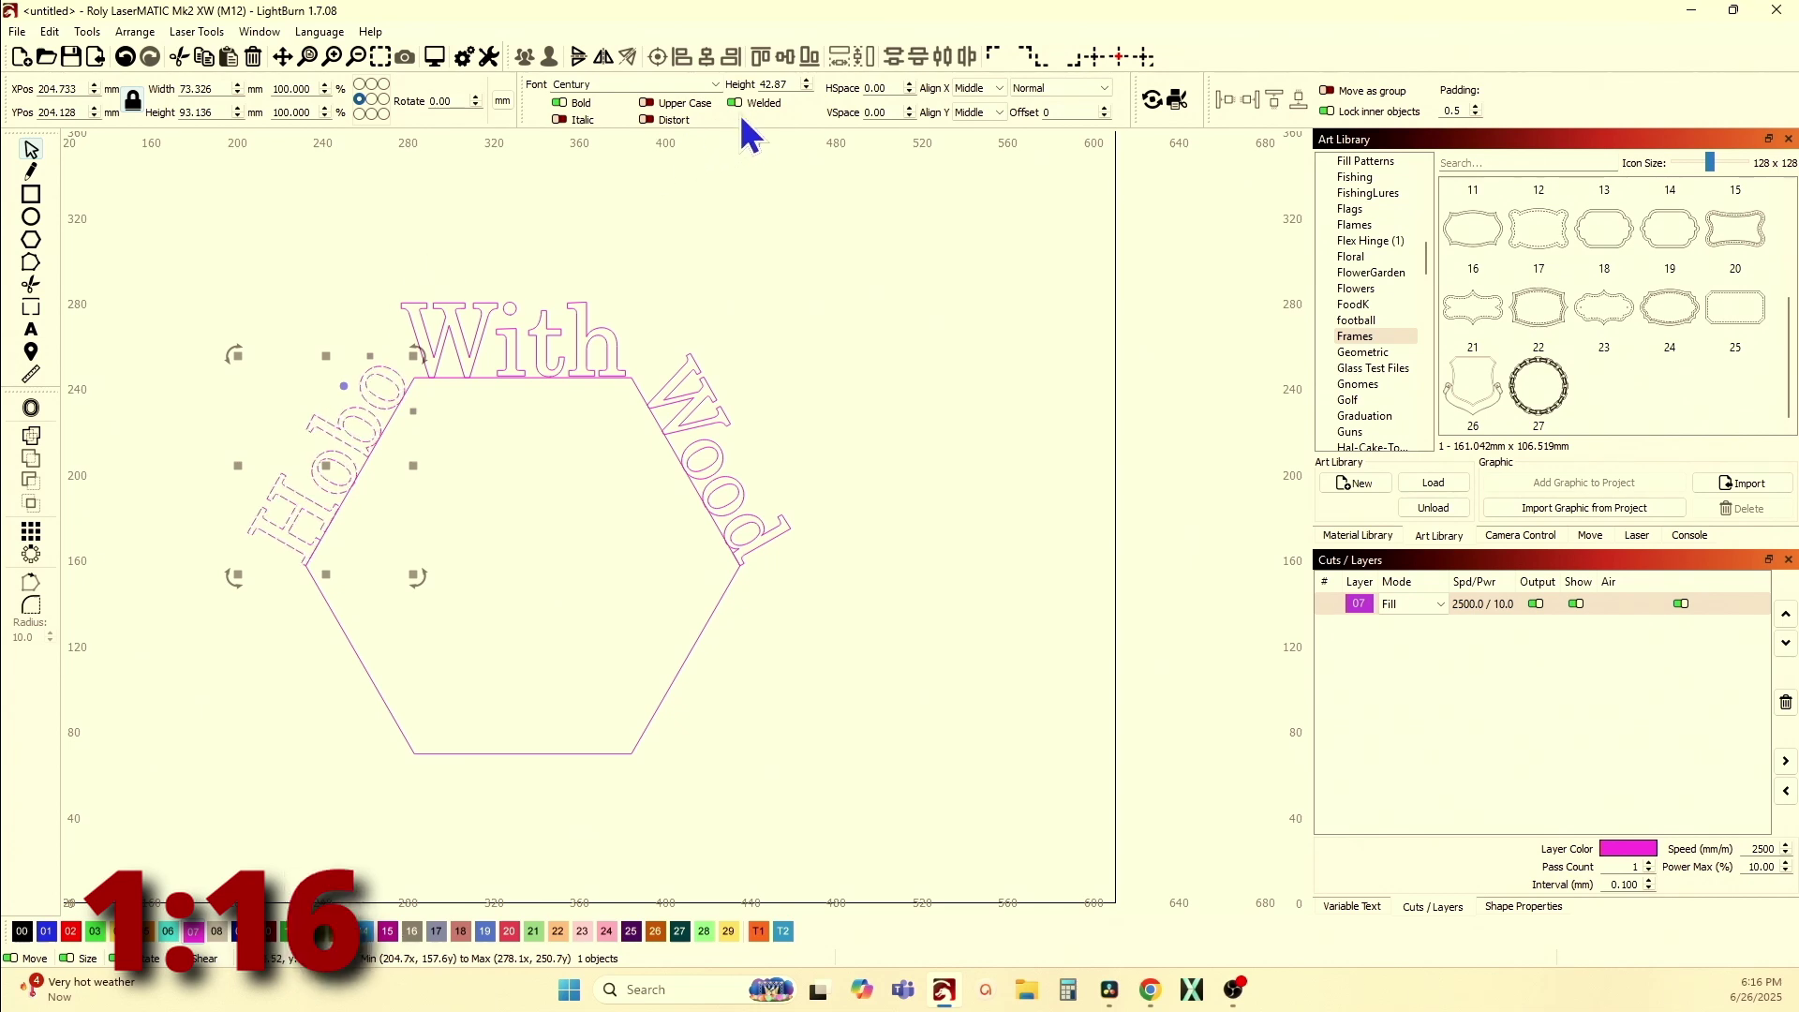
click(560, 349)
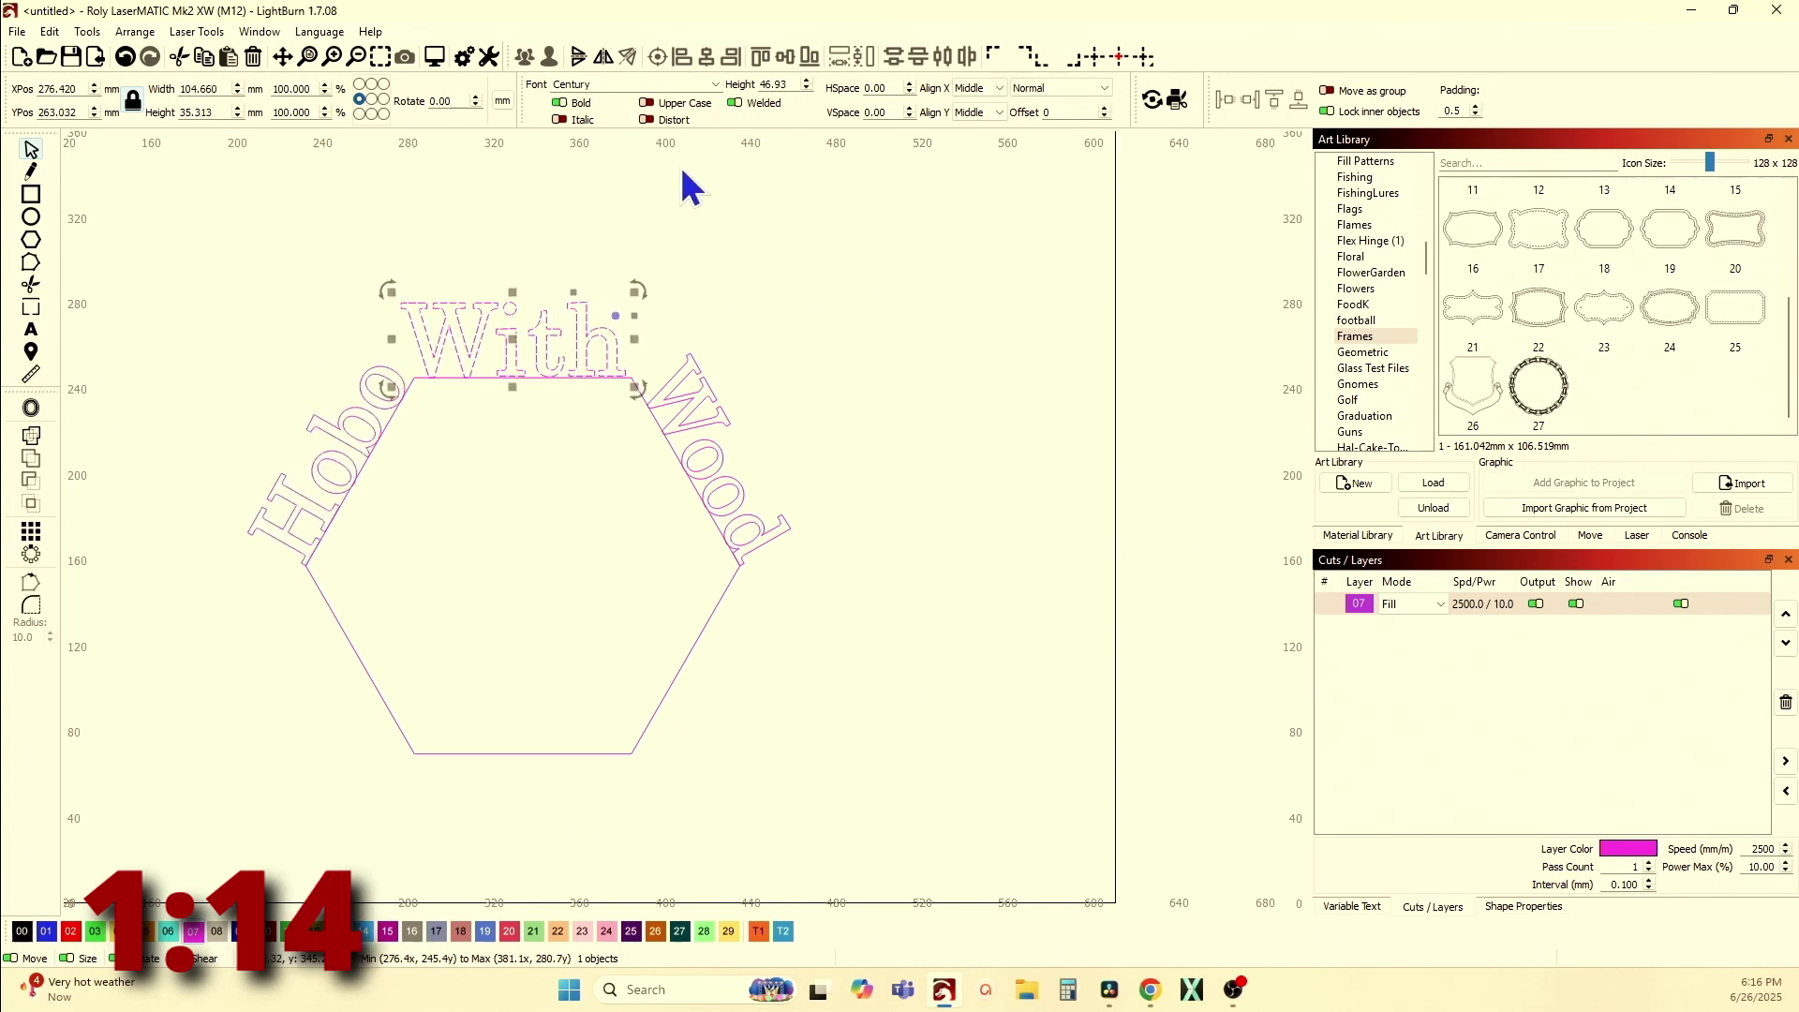
triple_click(761, 86)
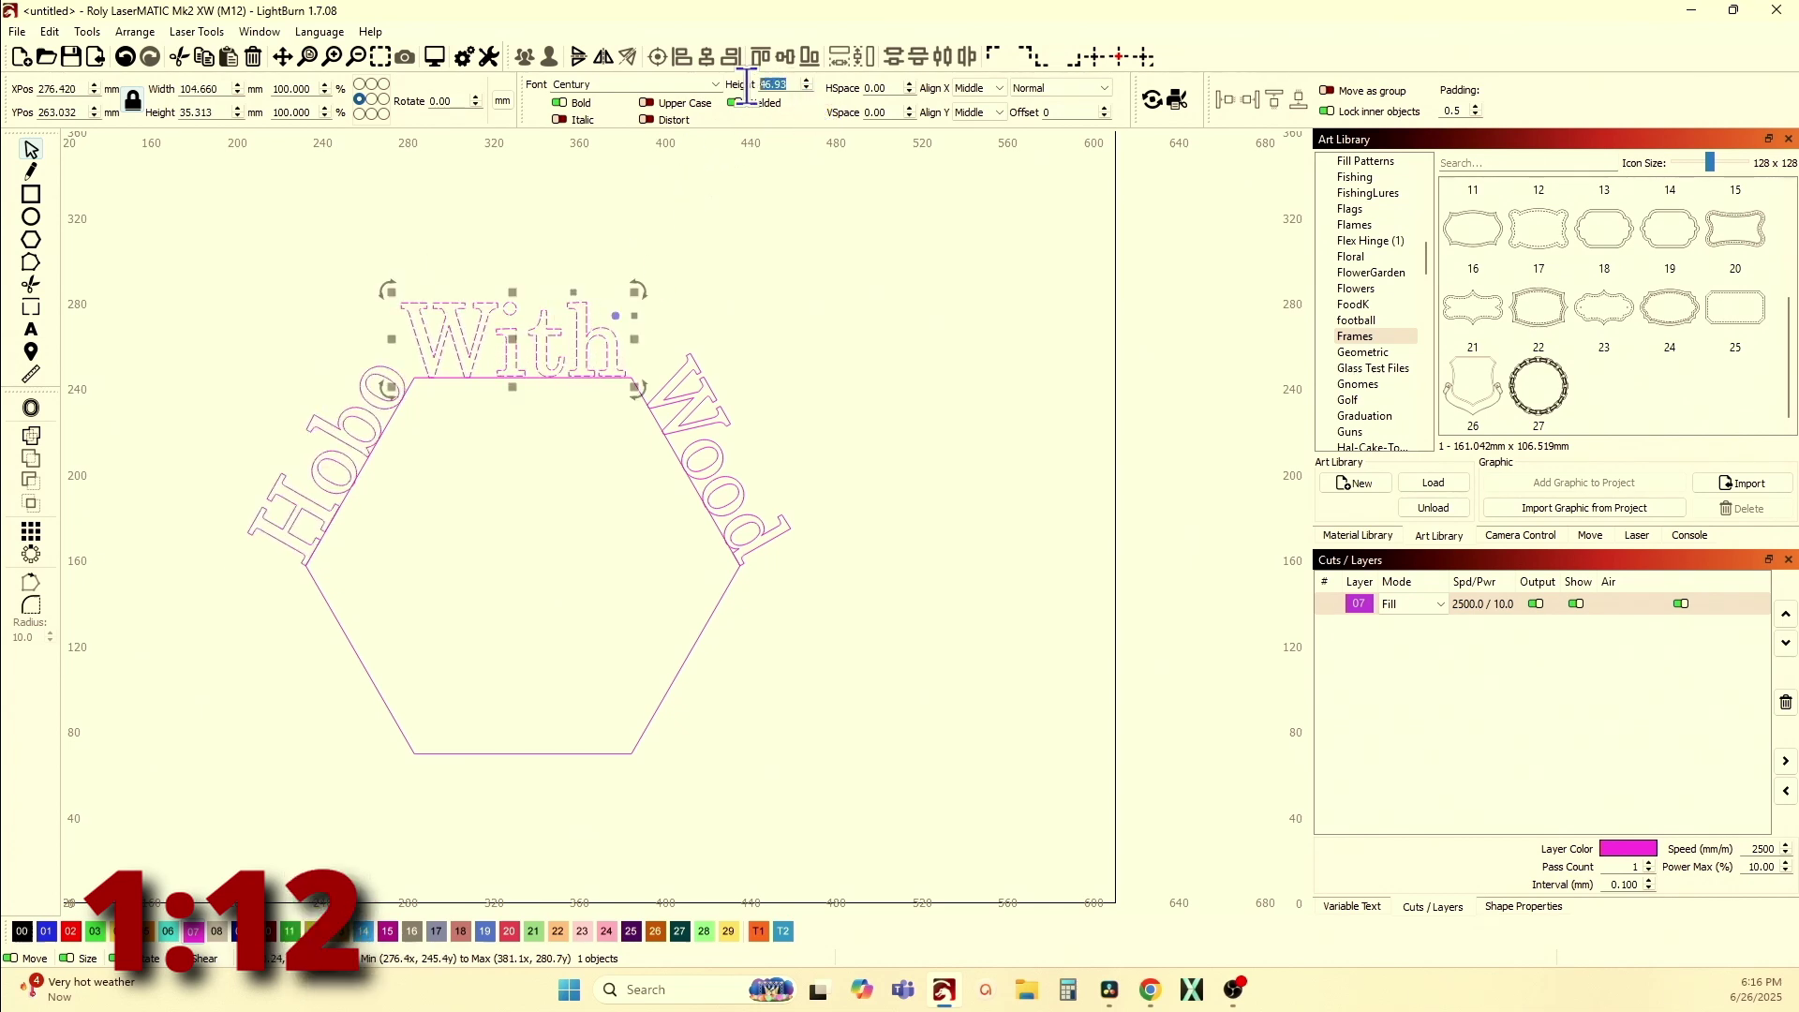
text(42.87)
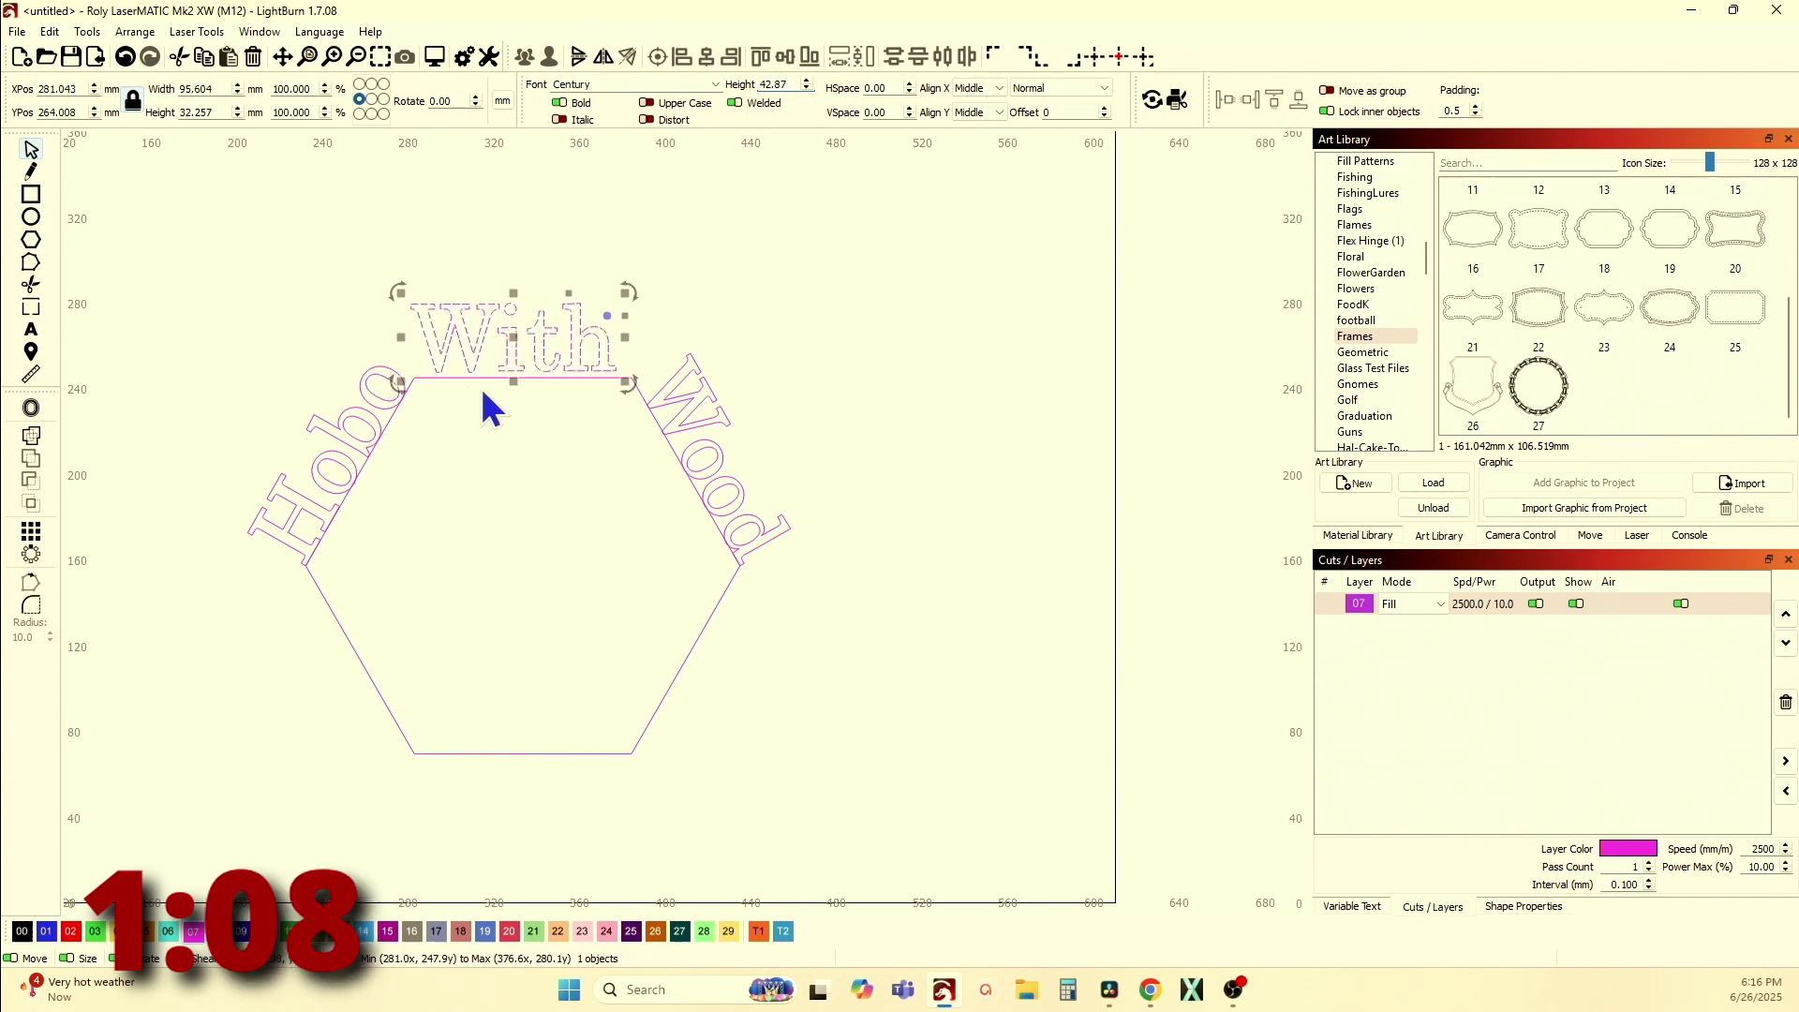
Align With's bottom to the hexagon so it sits on the top edge
scroll(480, 384, up, 2)
scroll(478, 377, up, 2)
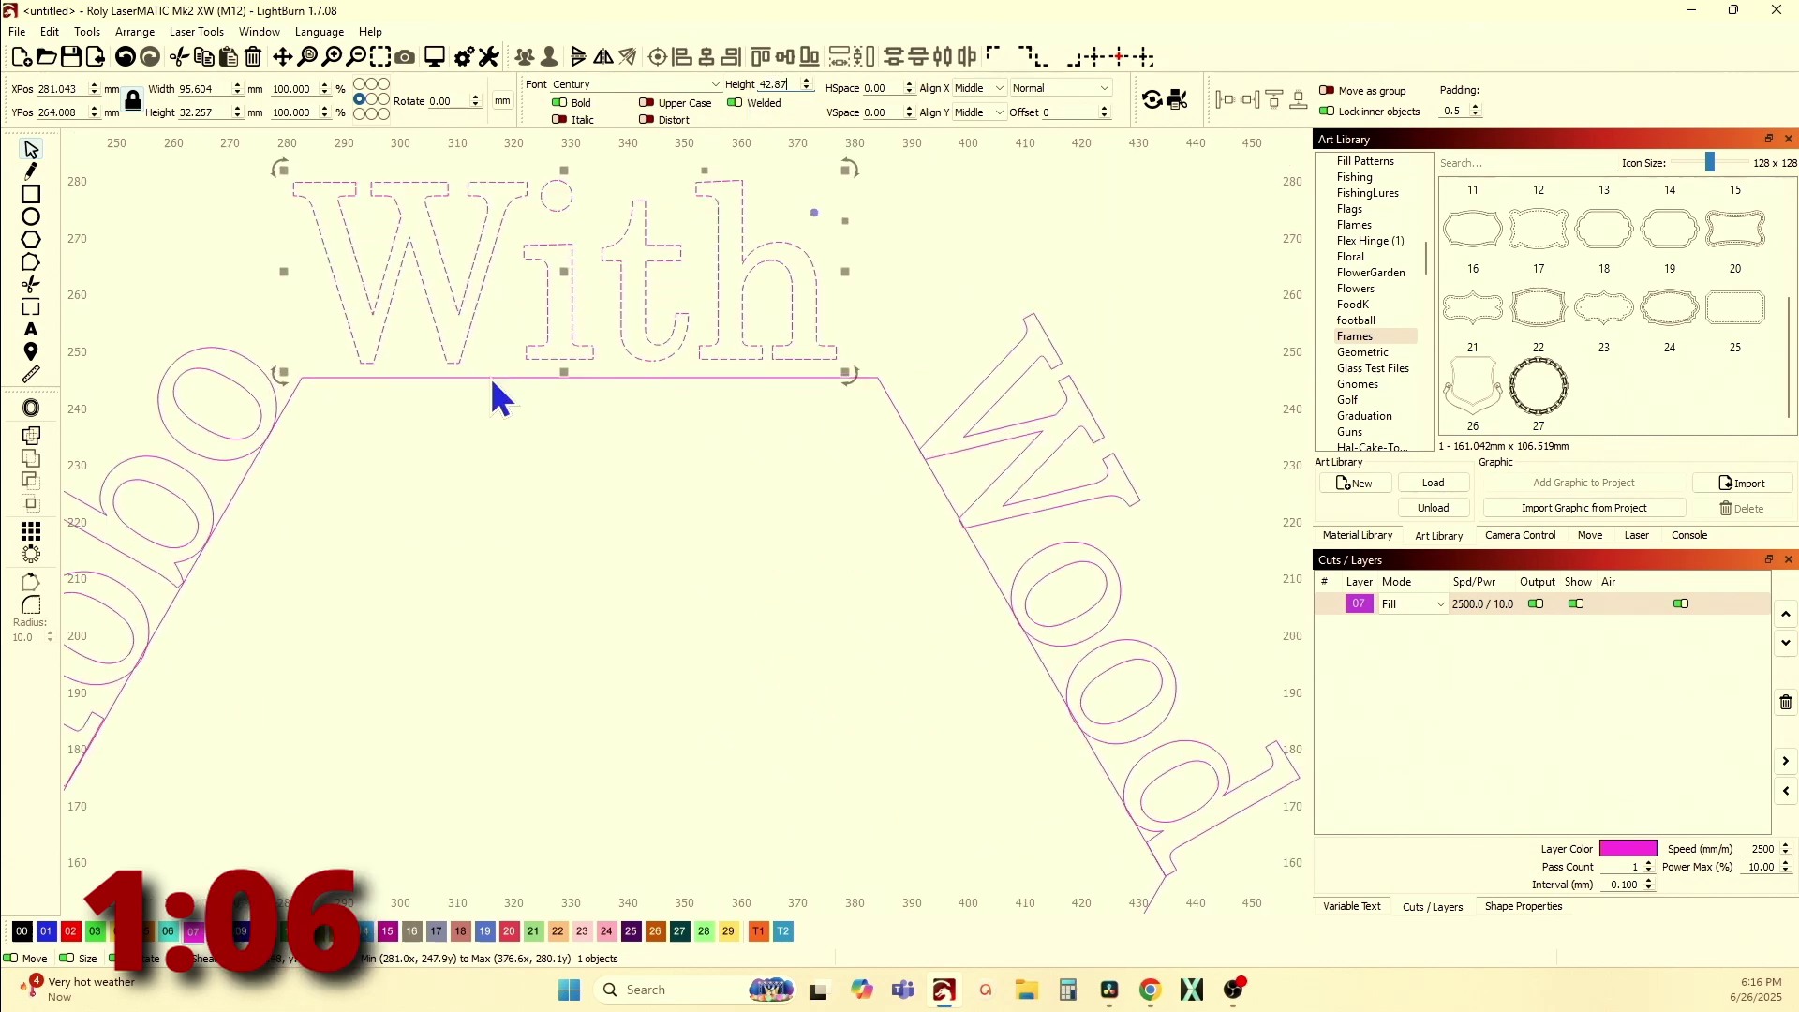
shift+click(488, 378)
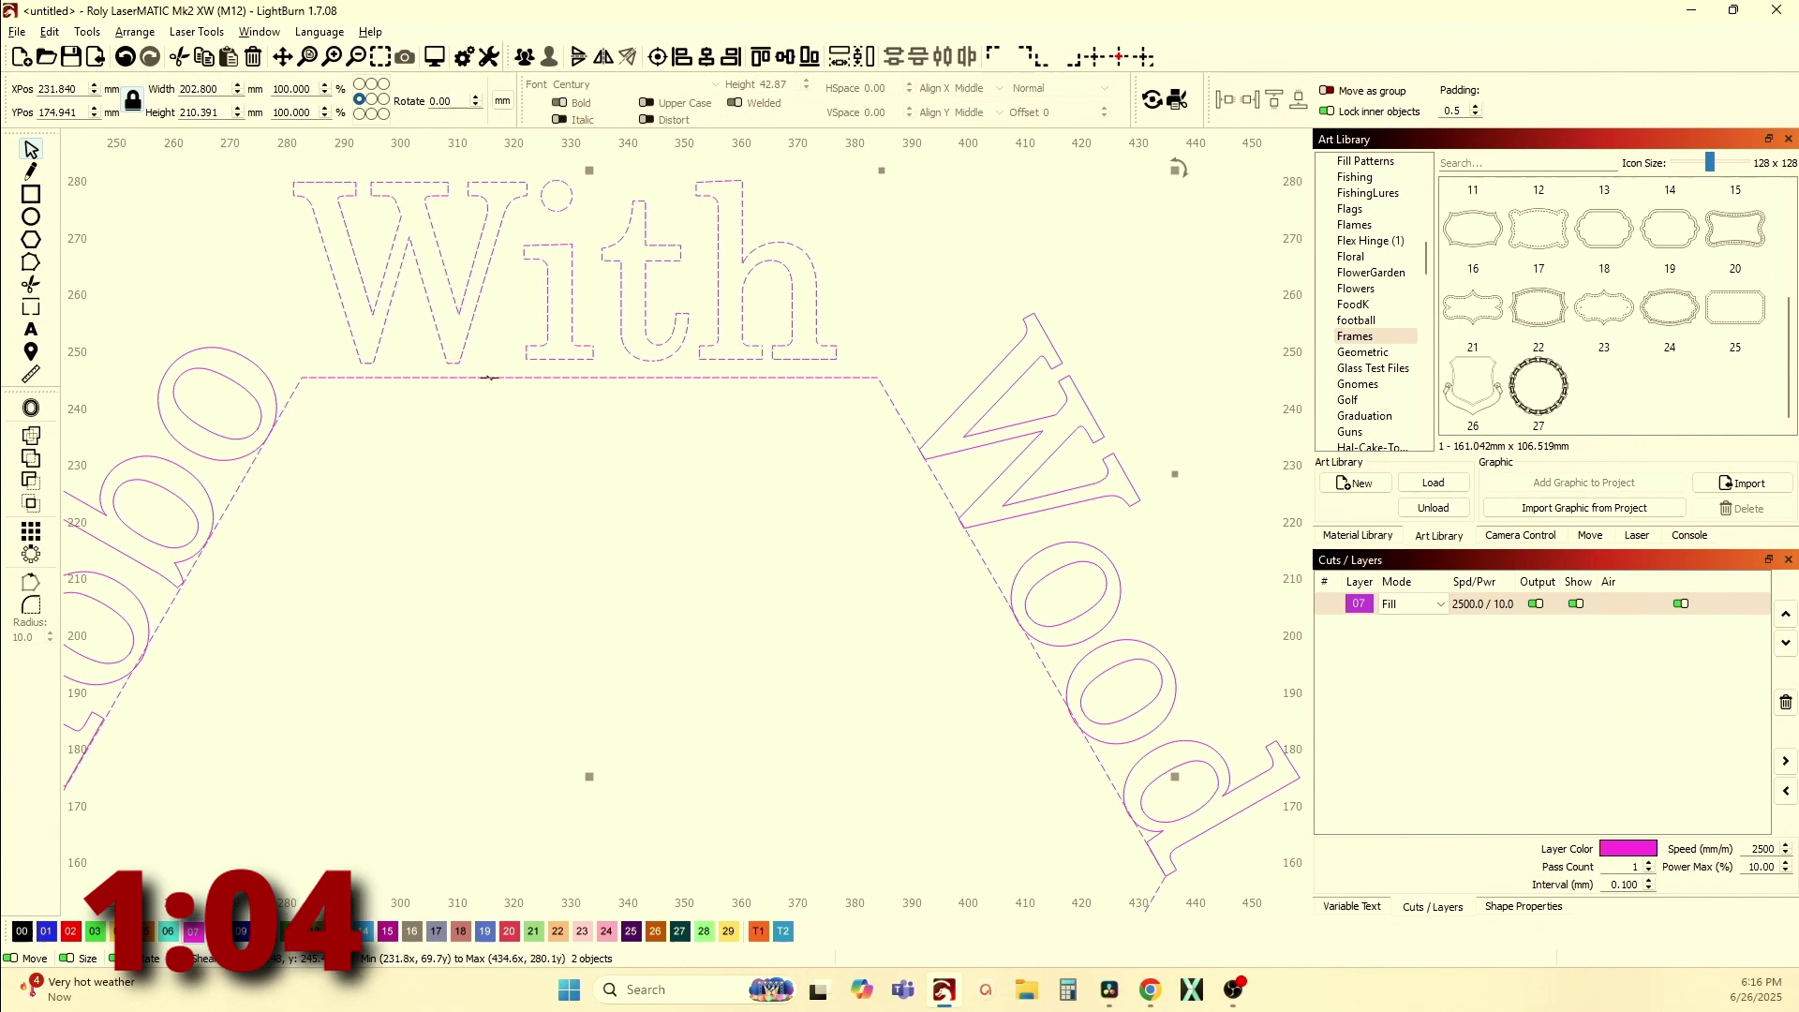
key(ctrl+shift+p)
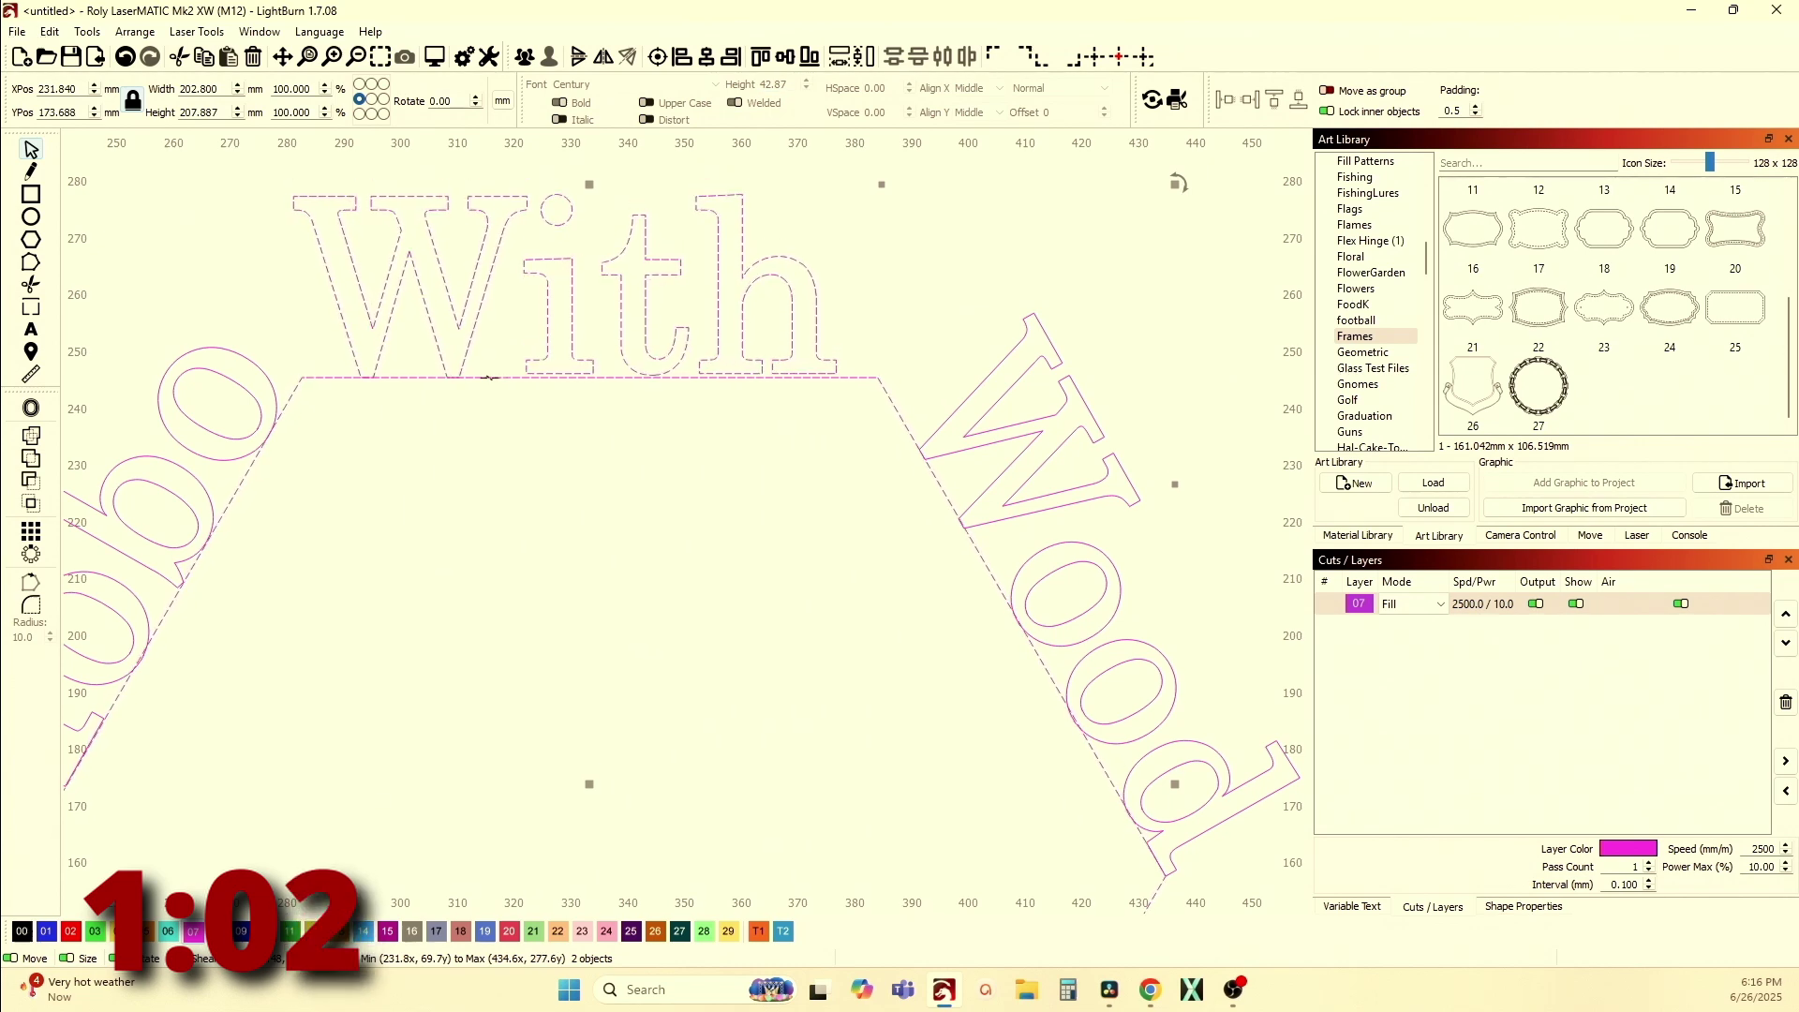
scroll(441, 412, down, 3)
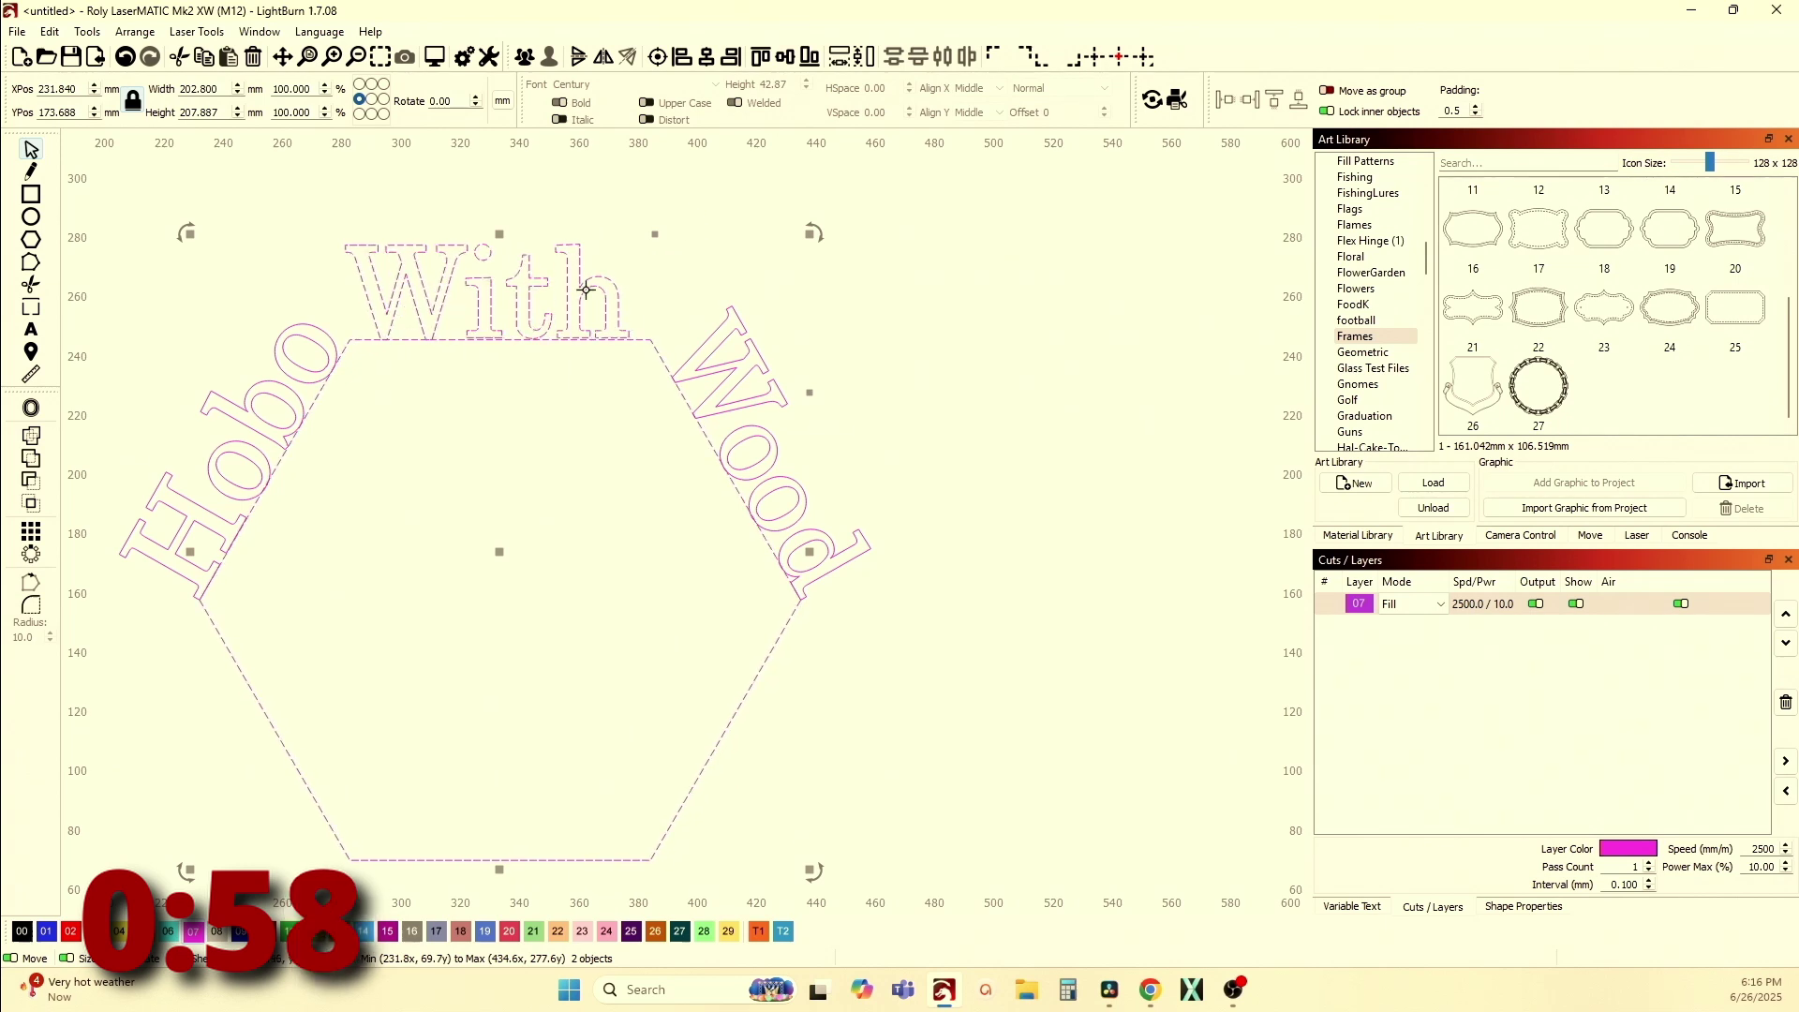
Set the Wood text's height to 42.87
click(831, 352)
click(722, 368)
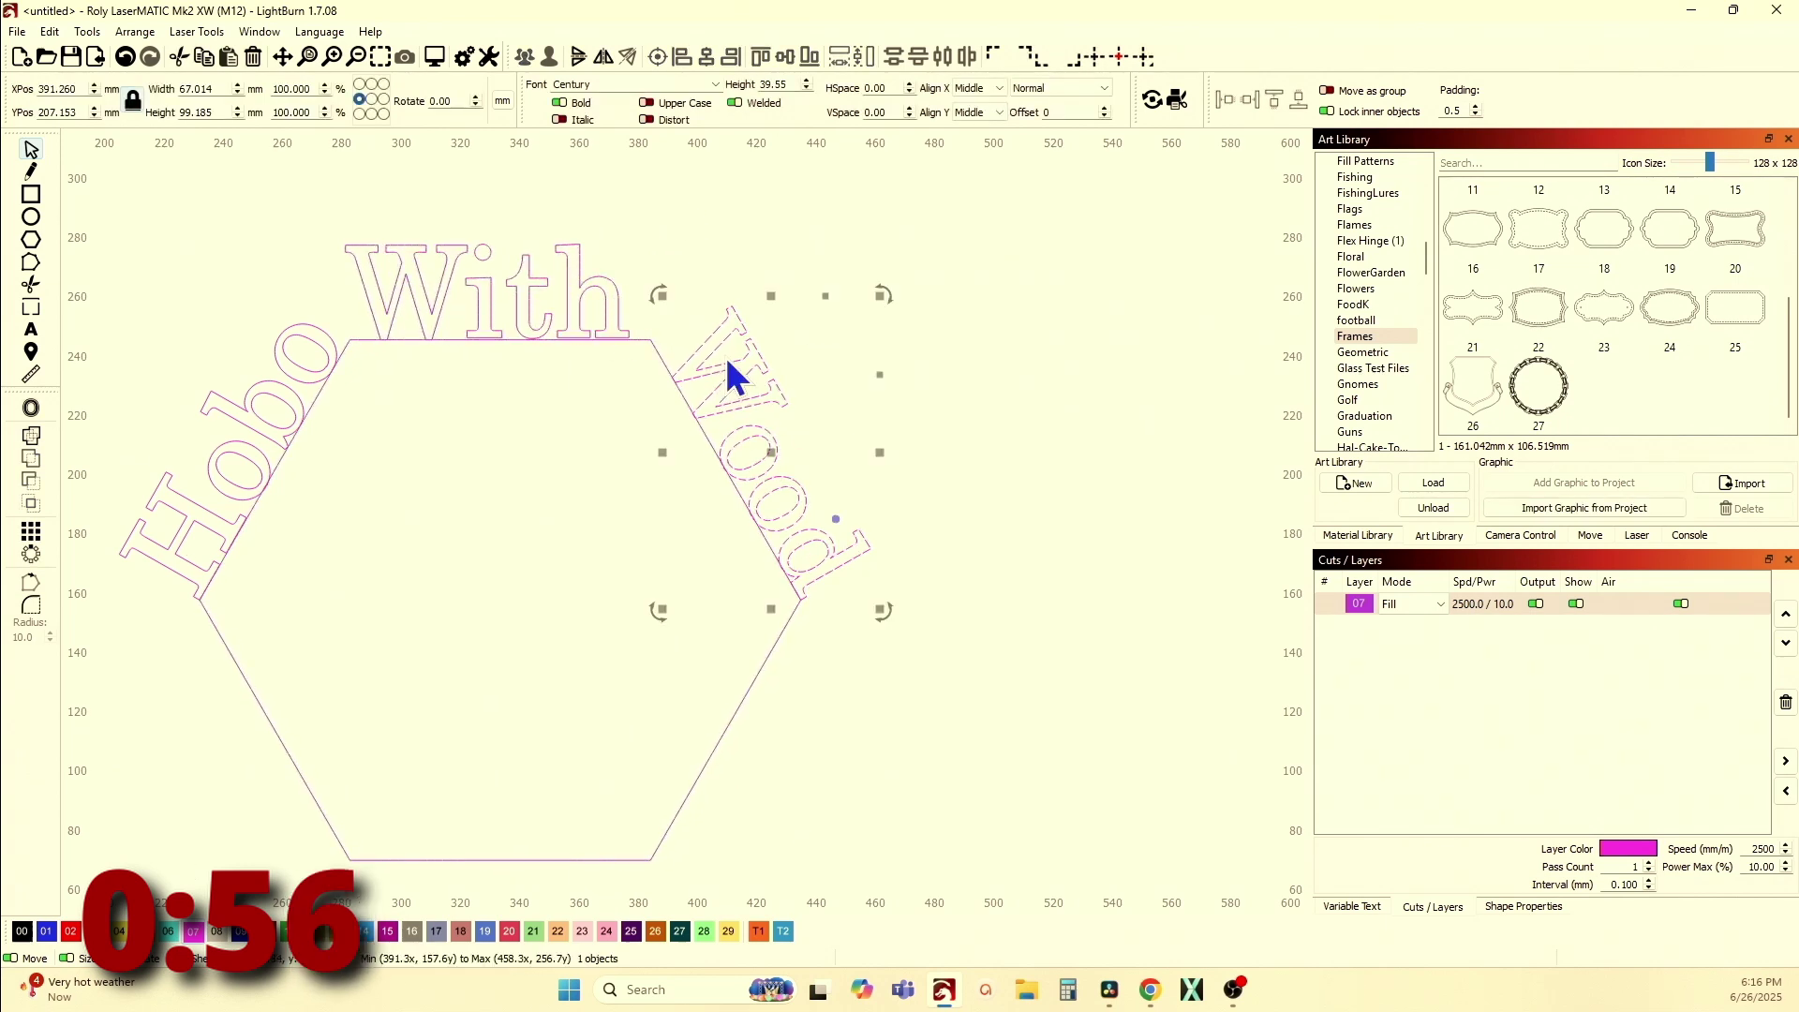
drag(795, 84, 729, 98)
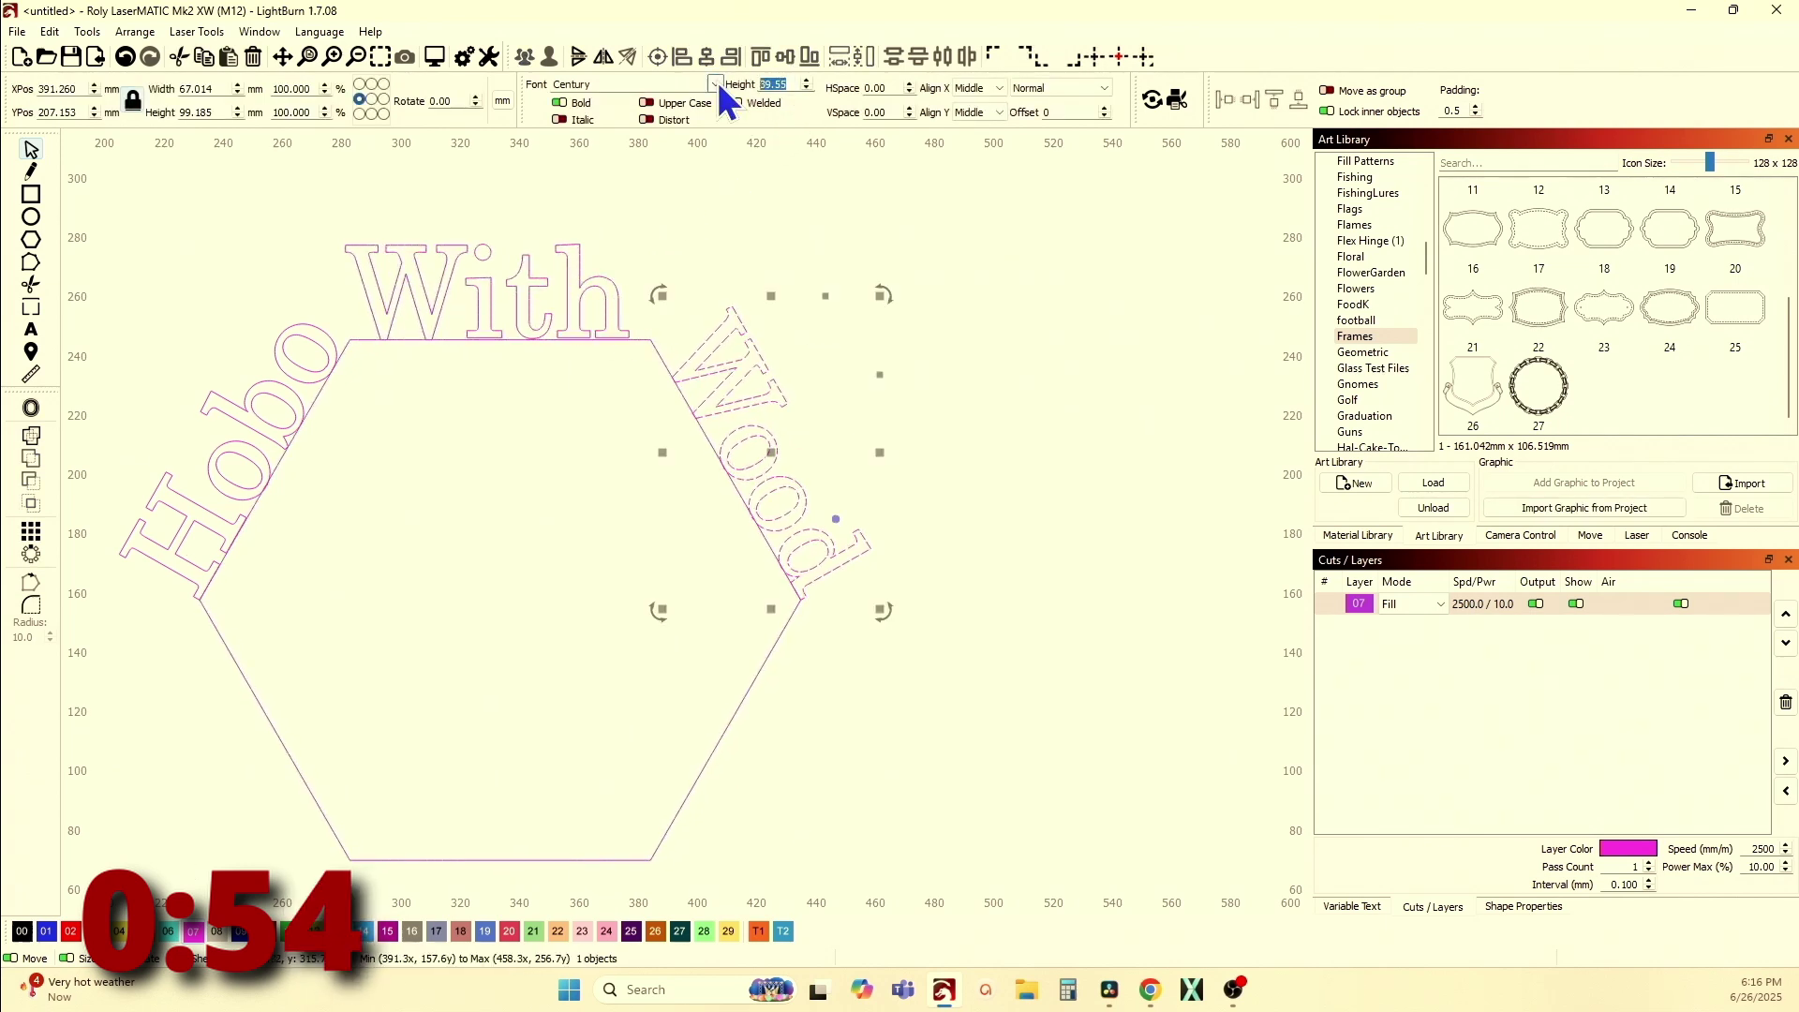
text(42.87)
key(Return)
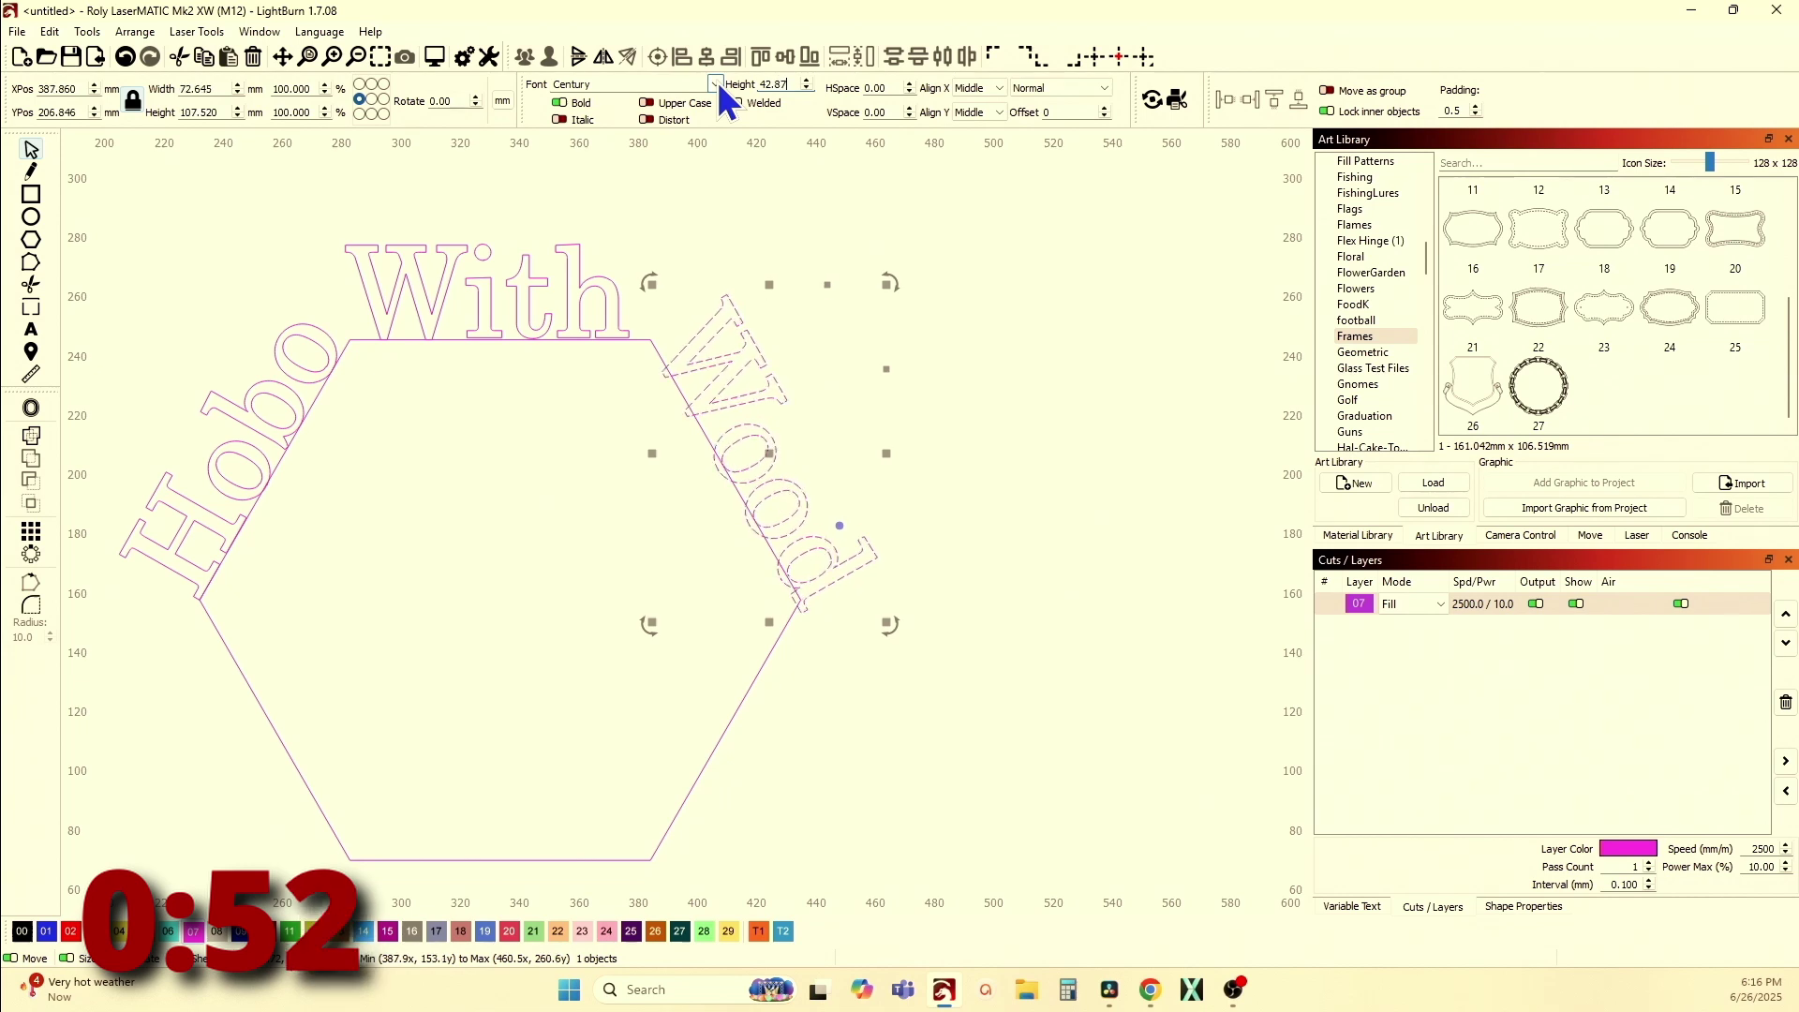
scroll(746, 533, up, 3)
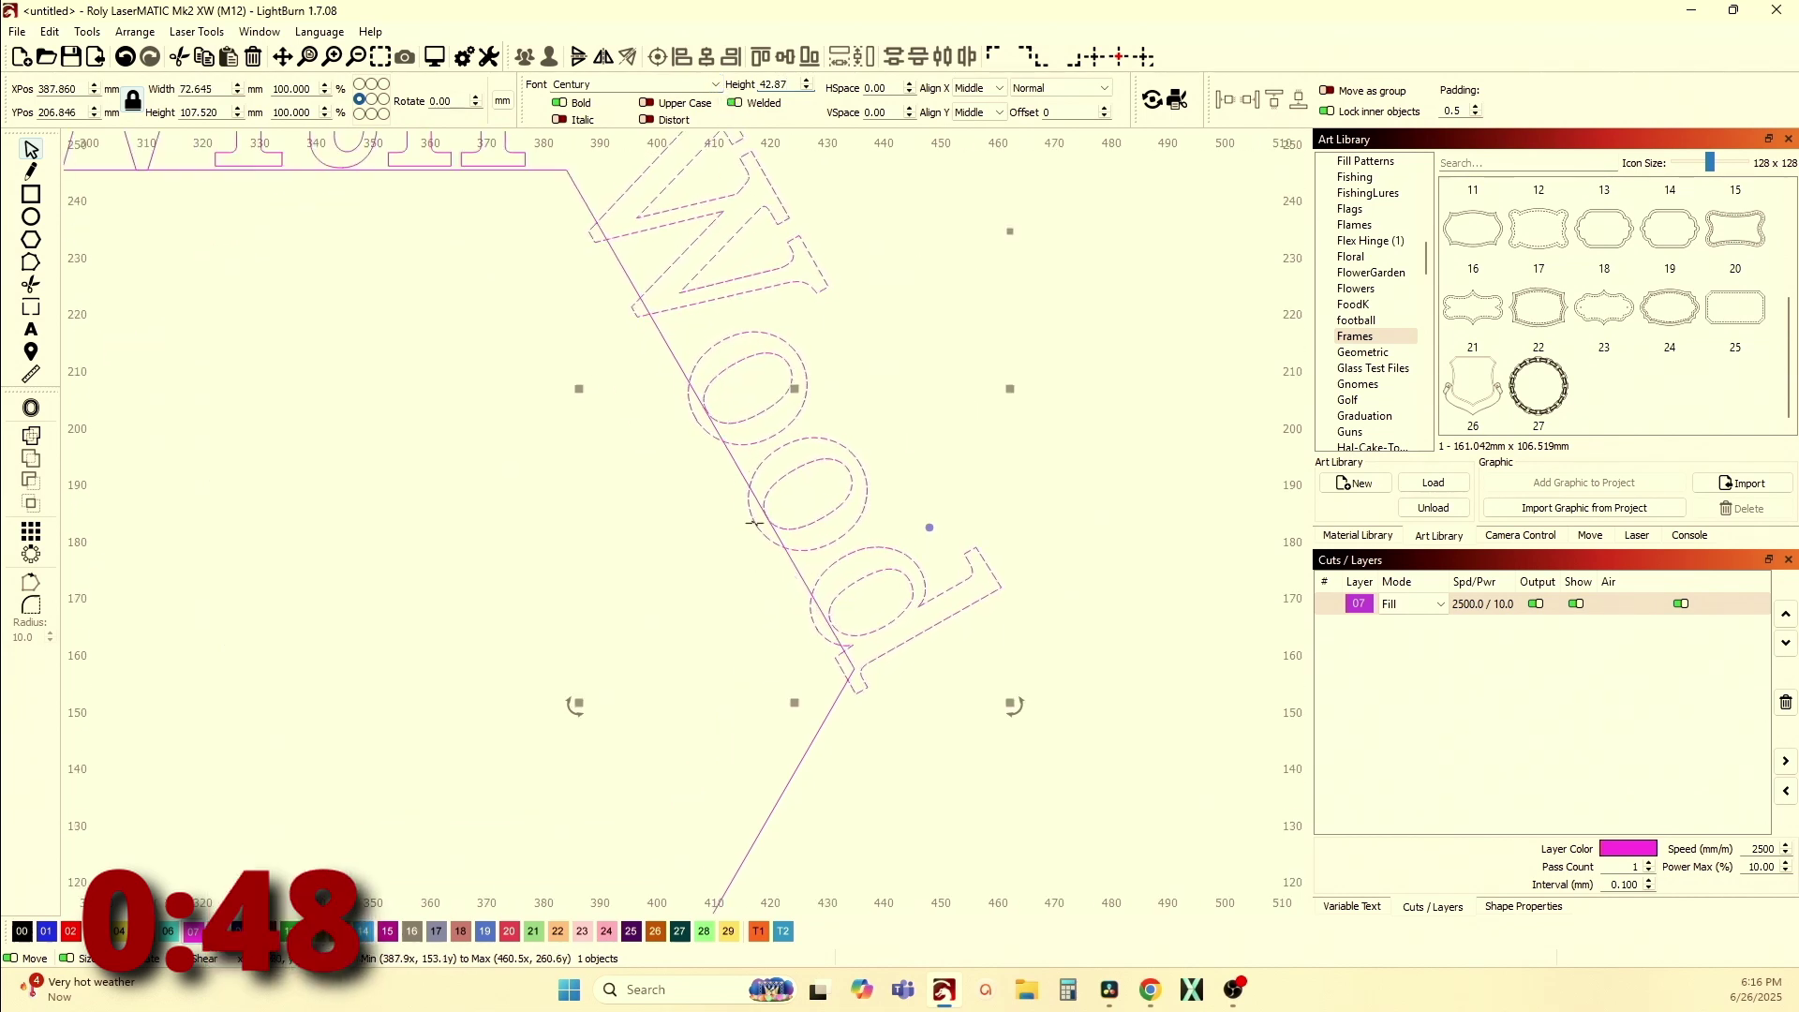
Move Wood up onto the hexagon's upper-right edge
click(858, 695)
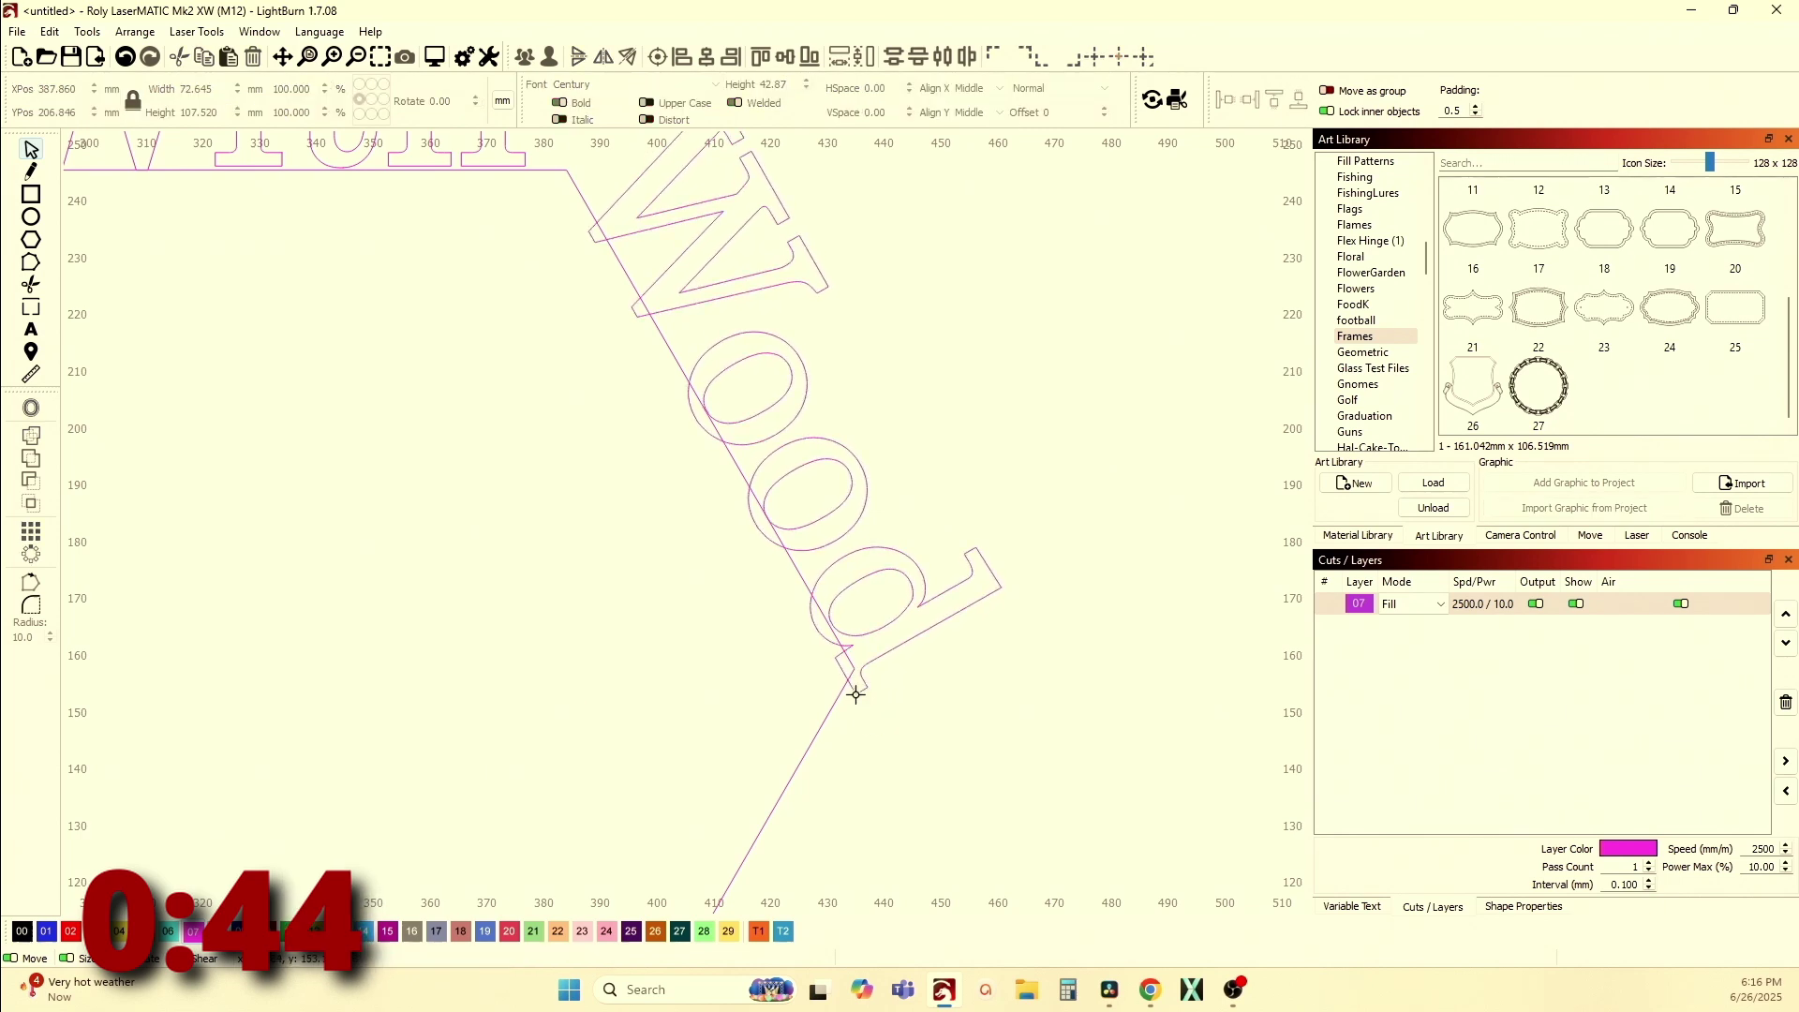
drag(856, 695, 855, 668)
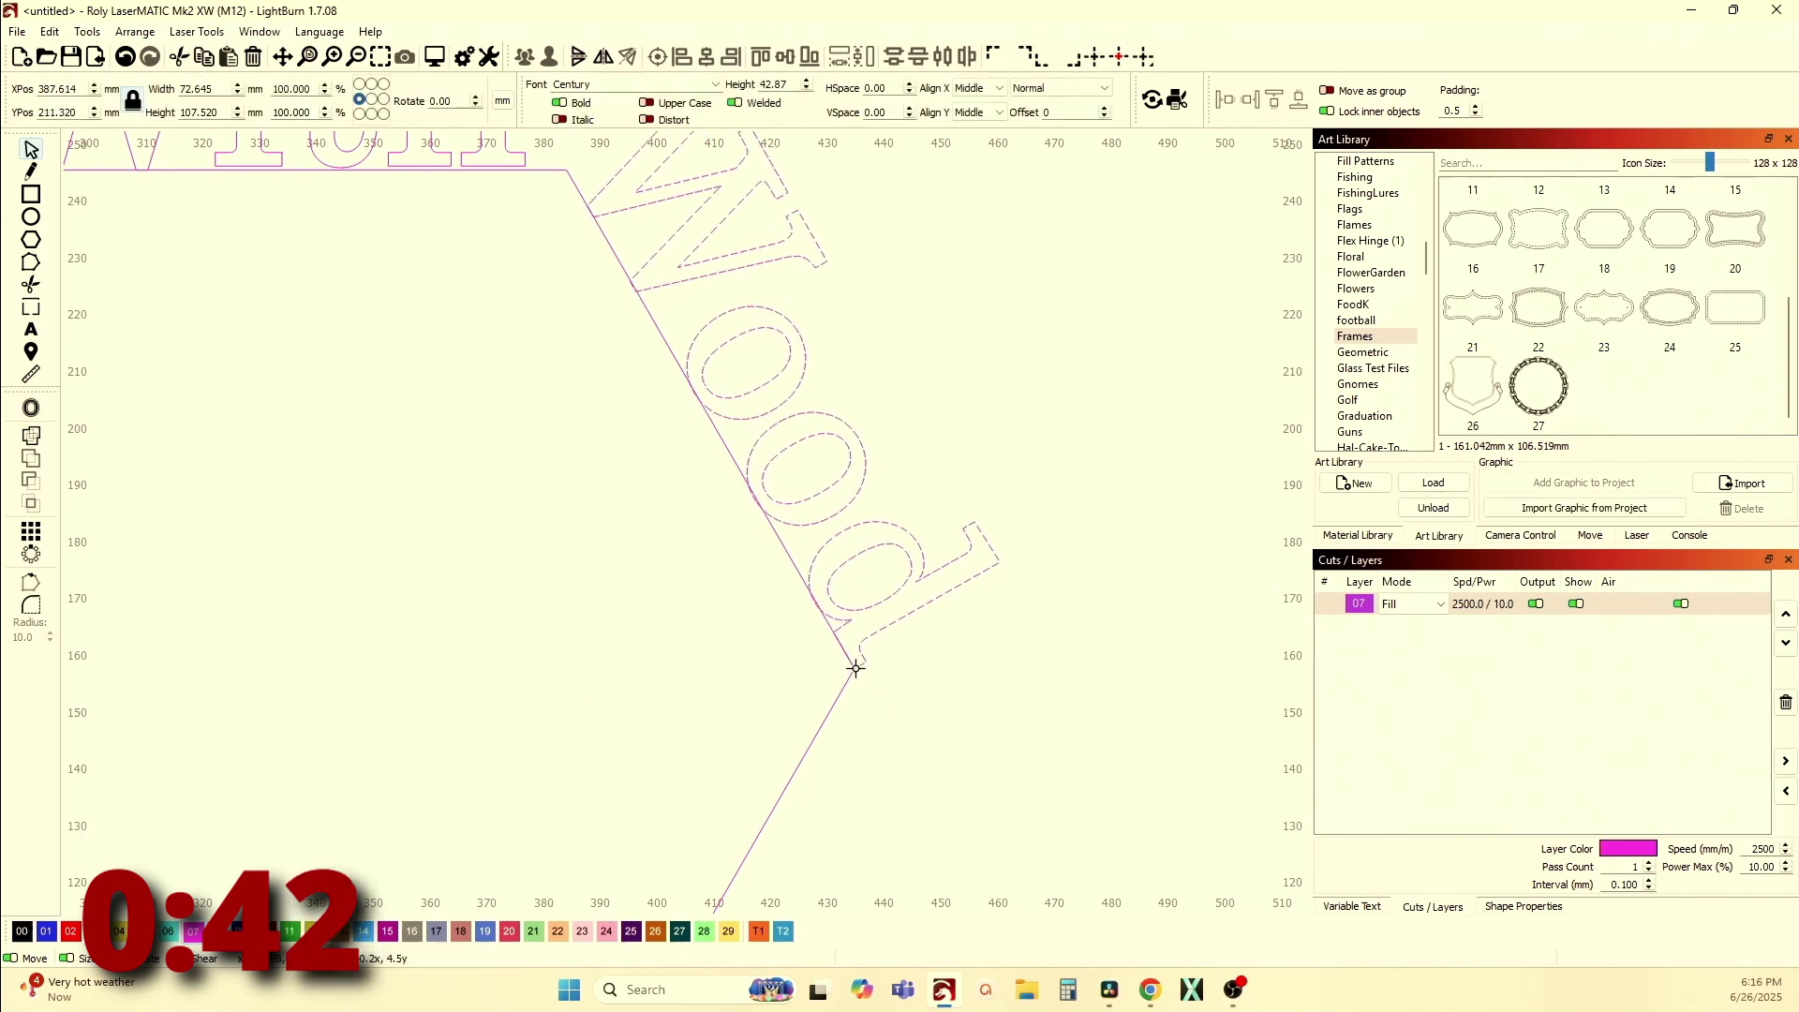
scroll(855, 668, down, 5)
click(771, 634)
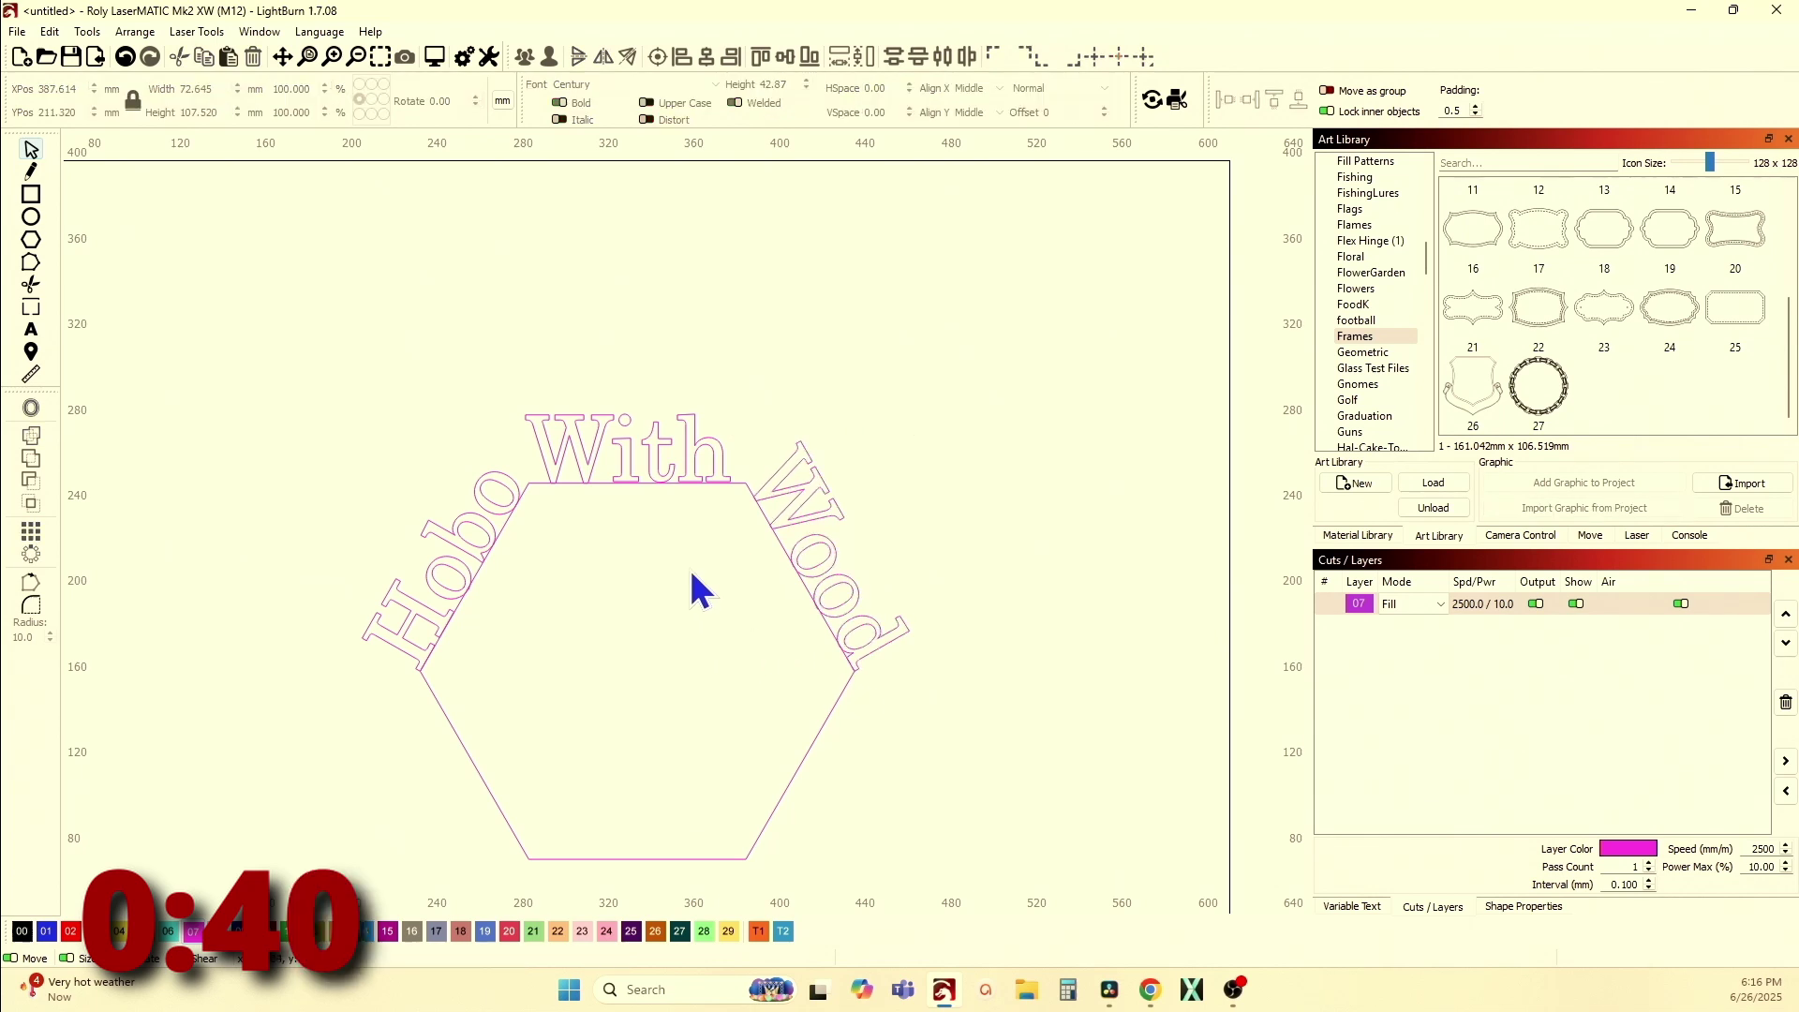
drag(716, 571, 656, 548)
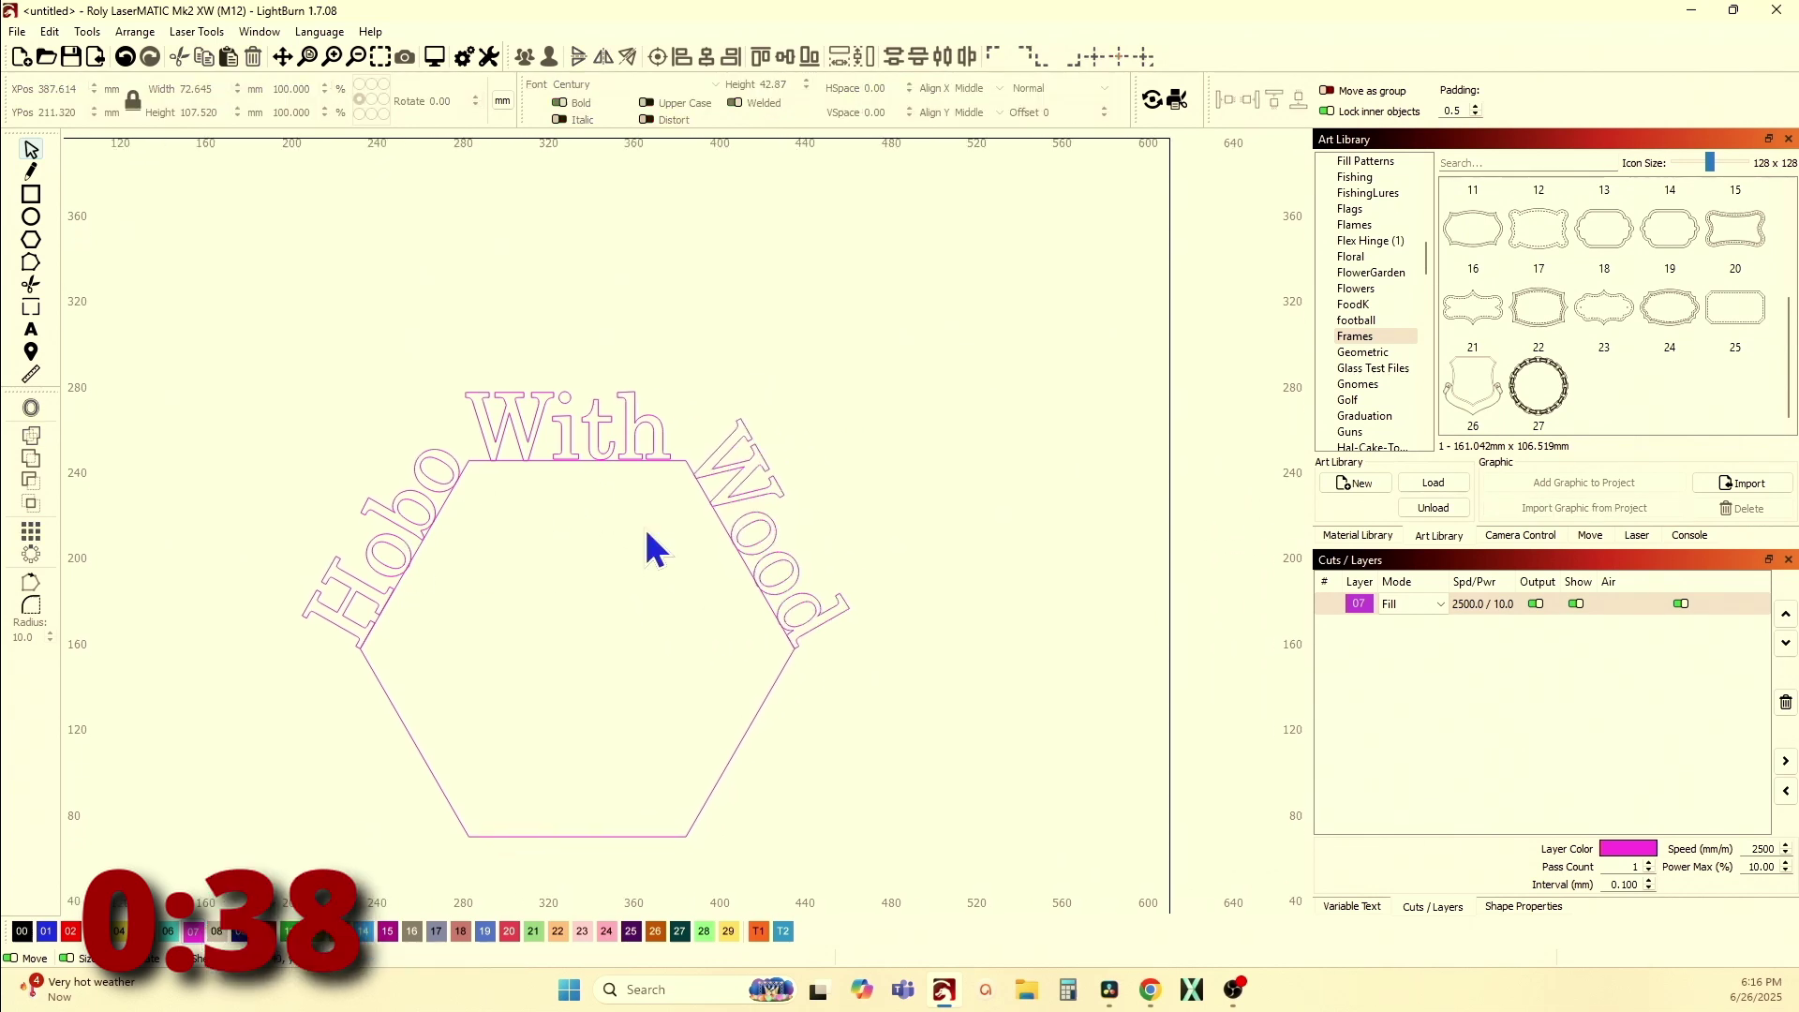